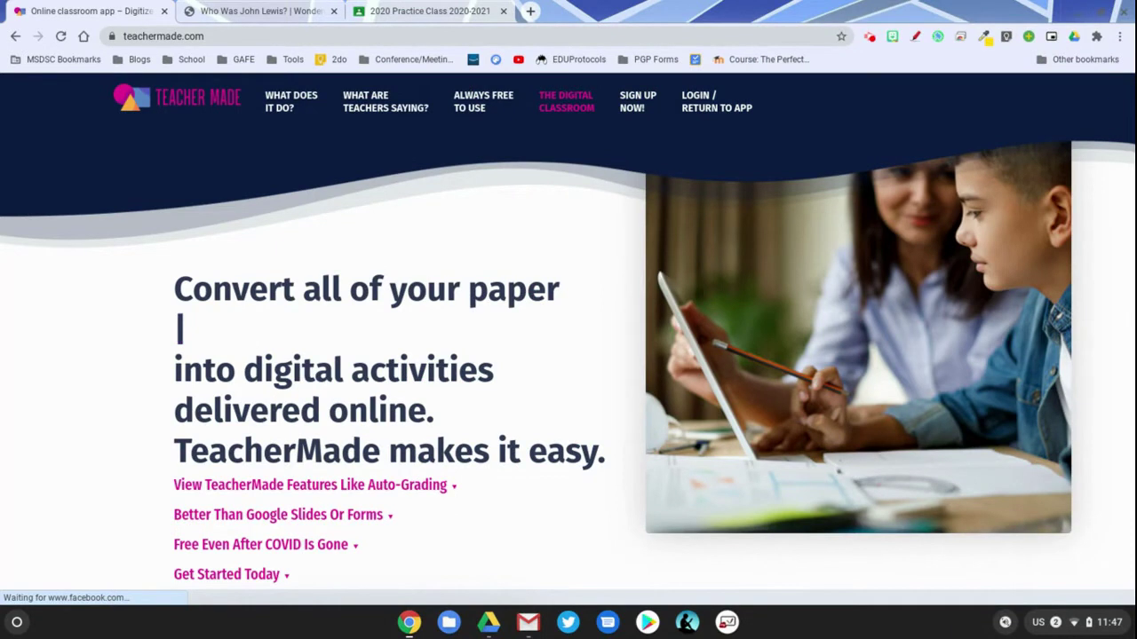
Step: Open print preview for the John Lewis article with Save as PDF as the destination
click(262, 12)
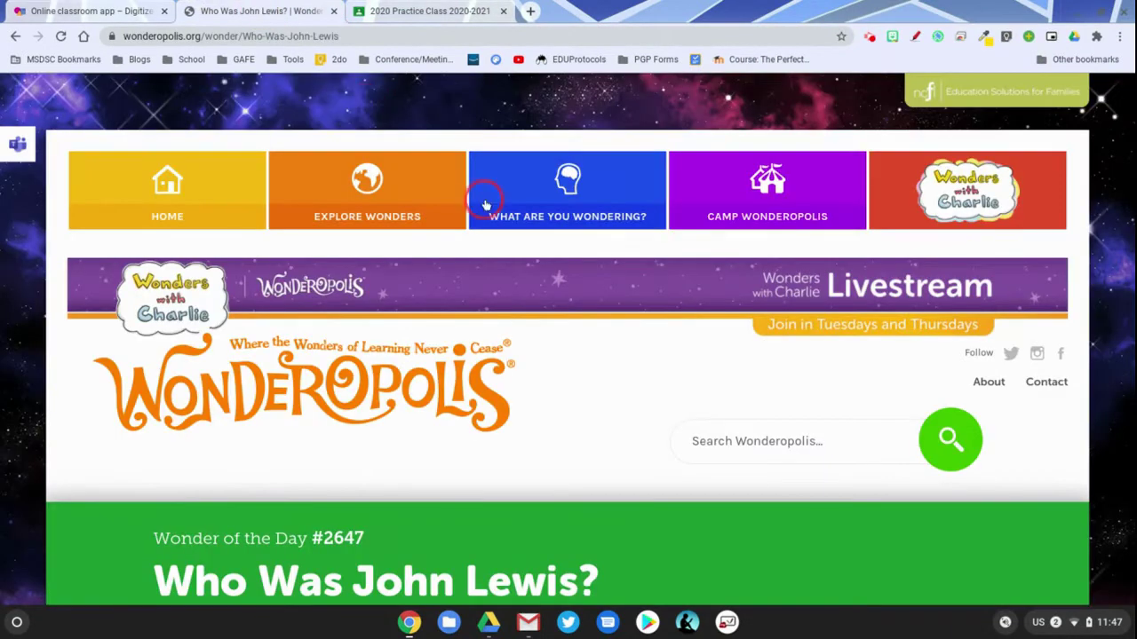
scroll(1007, 500, down, 3)
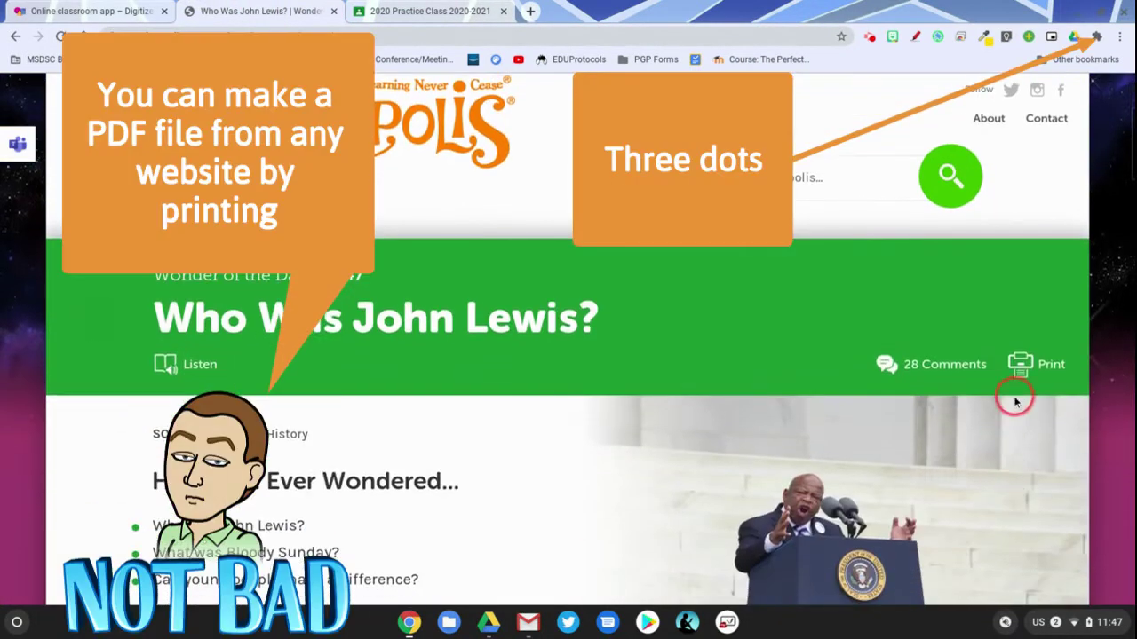
click(1119, 37)
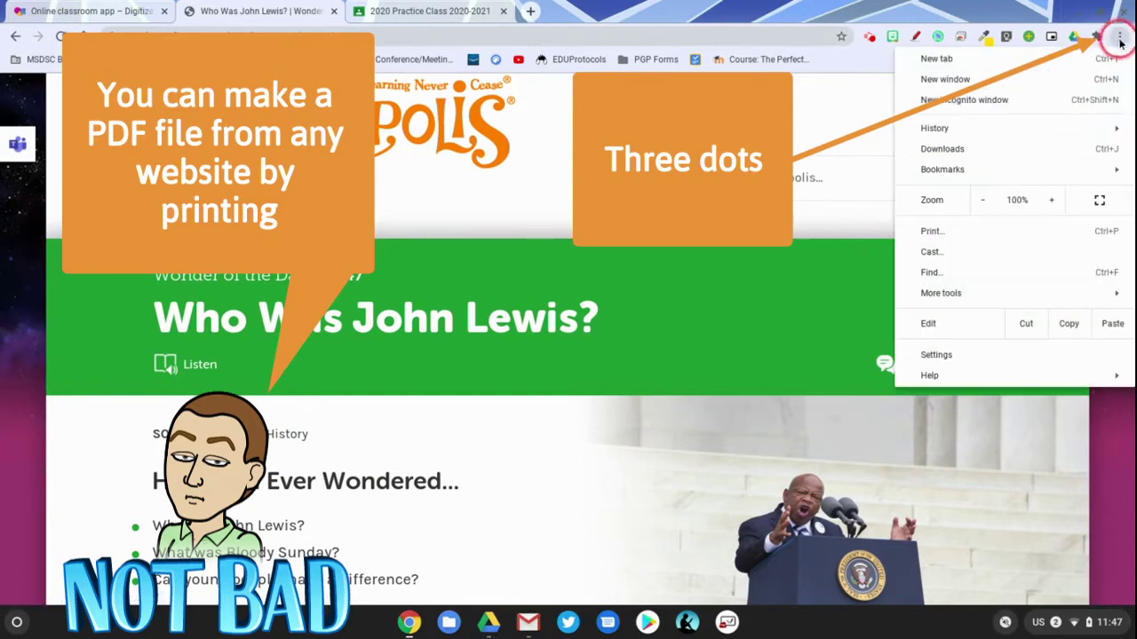
click(787, 318)
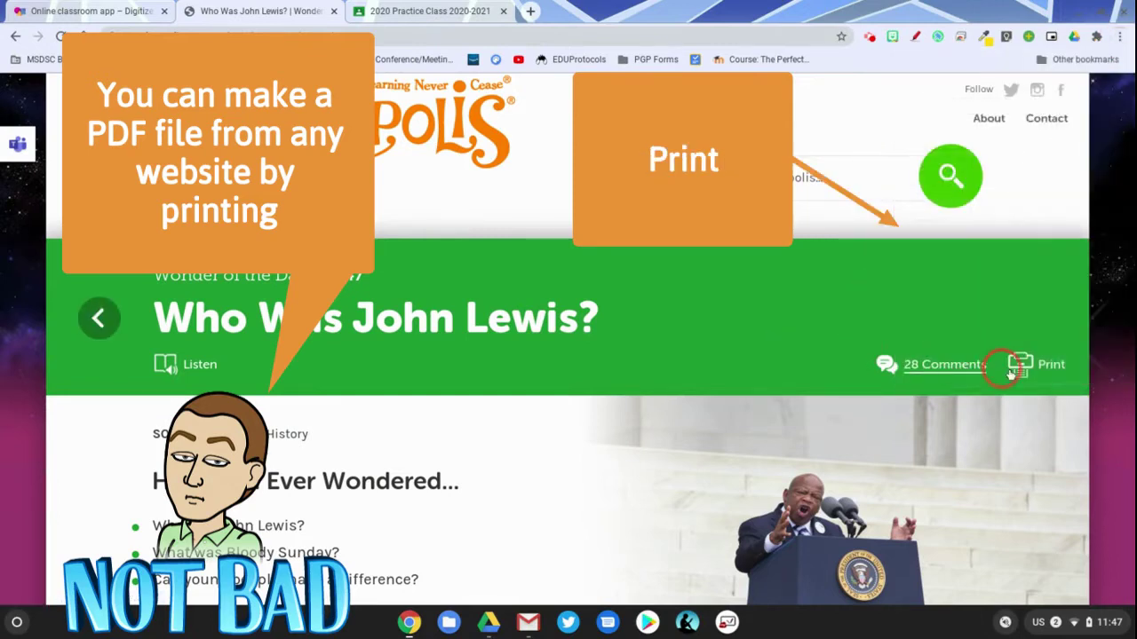
scroll(1018, 259, up, 3)
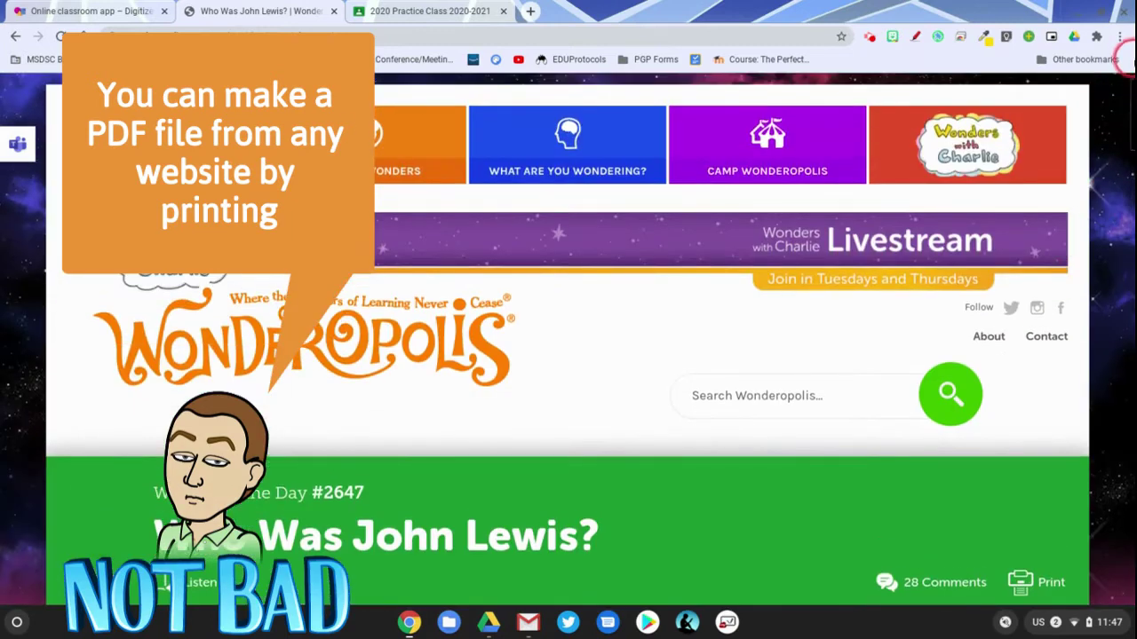
click(1118, 39)
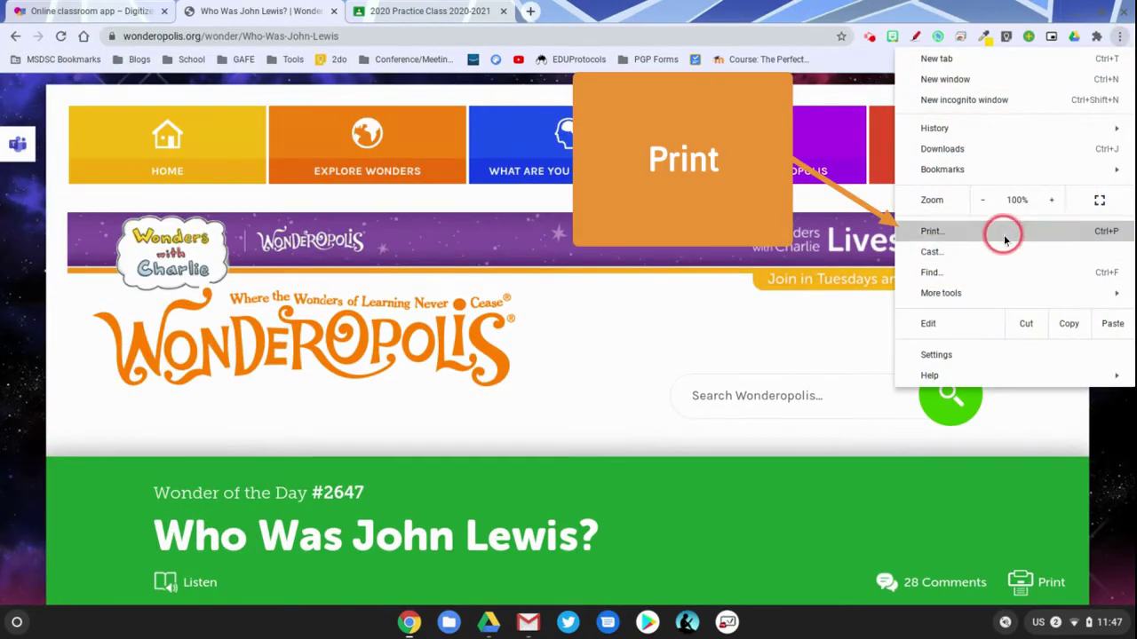
click(1001, 234)
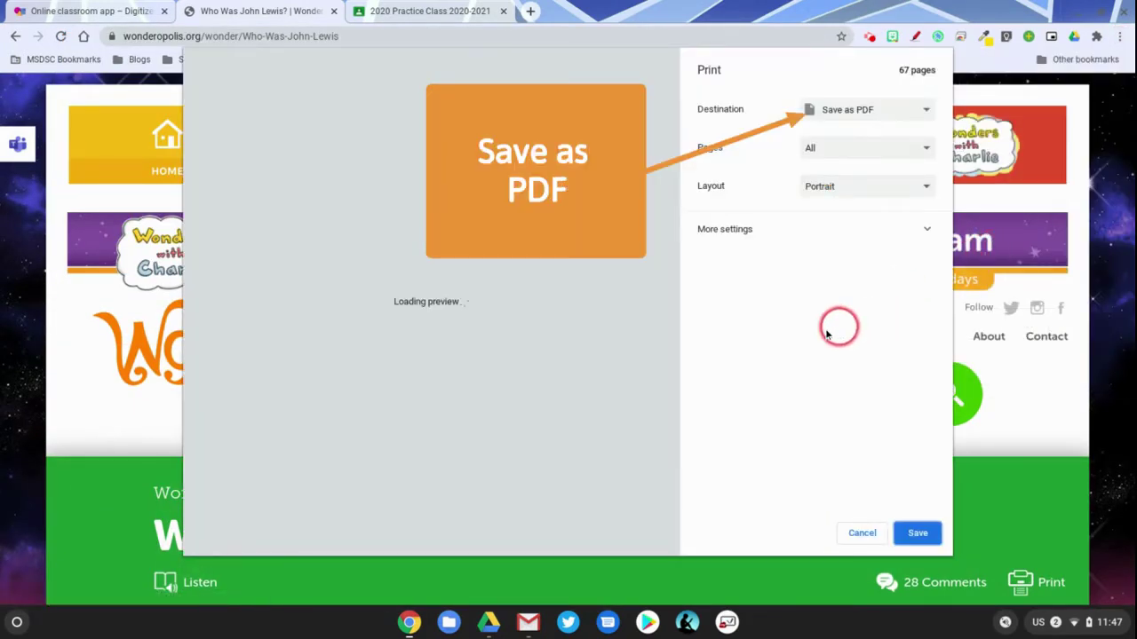
click(857, 108)
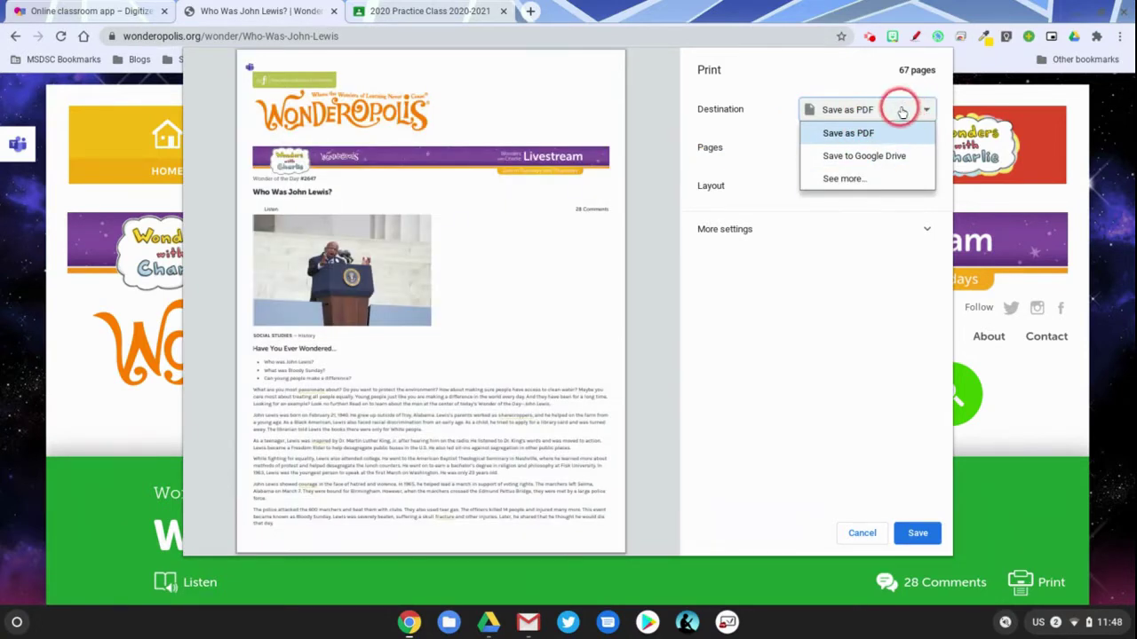
click(834, 302)
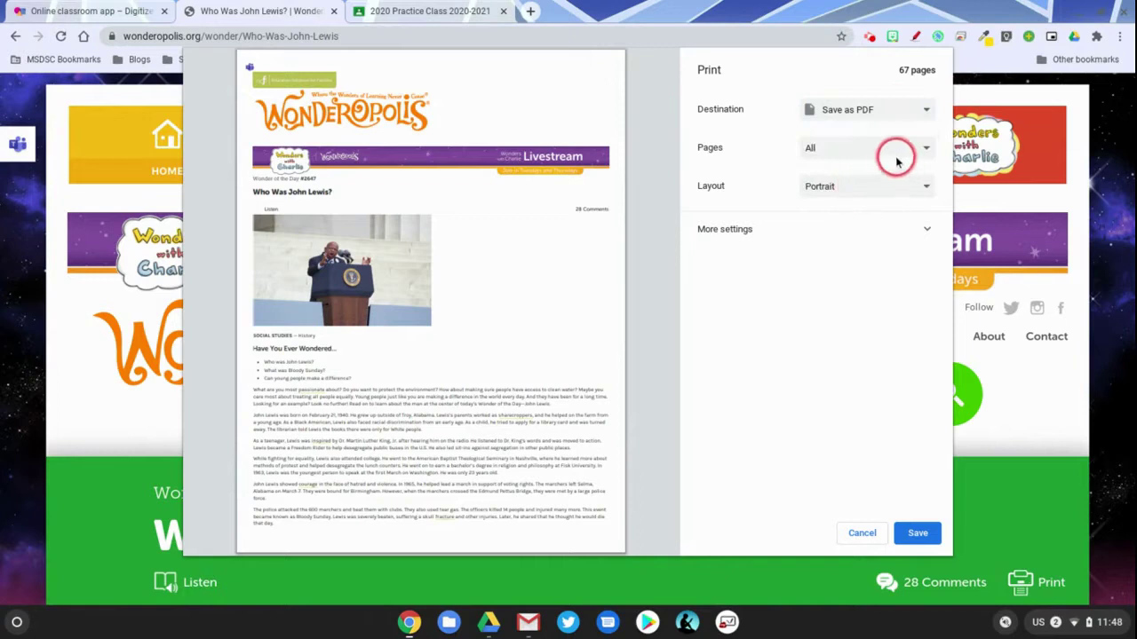
Step: Save pages 1-3 as a PDF in Downloads, replacing the existing file
scroll(453, 282, down, 10)
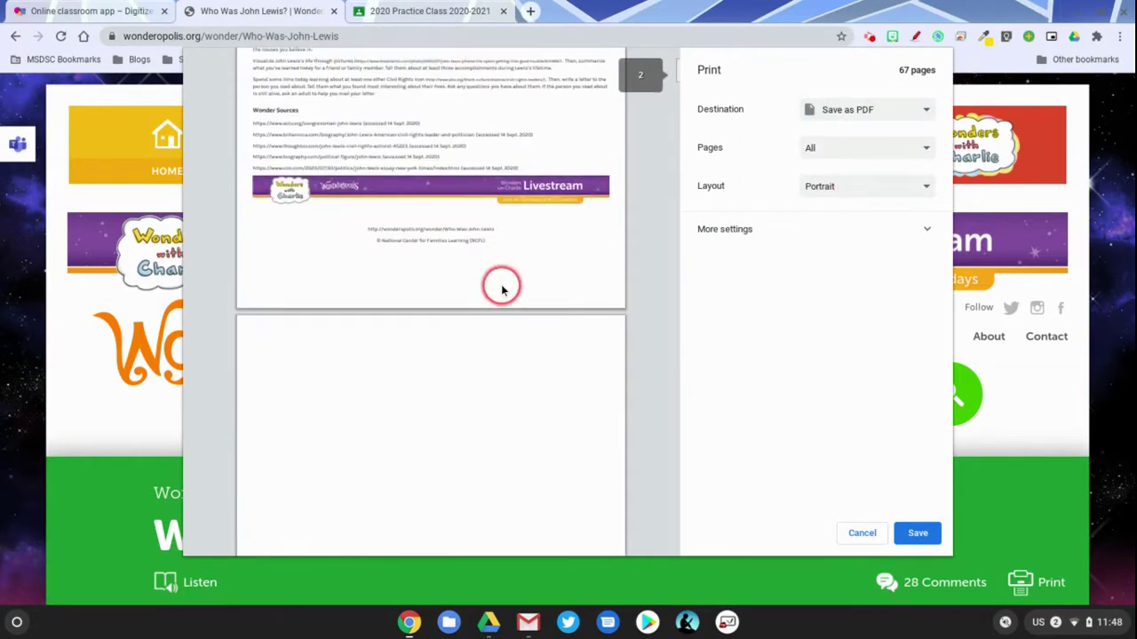
scroll(524, 293, up, 10)
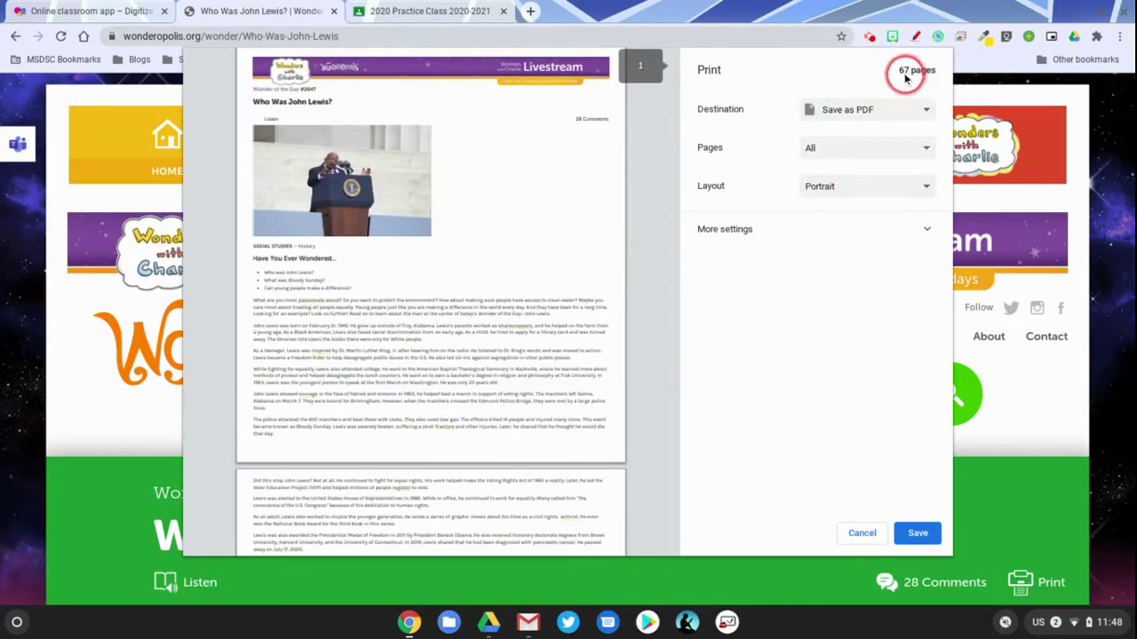
click(888, 147)
click(849, 190)
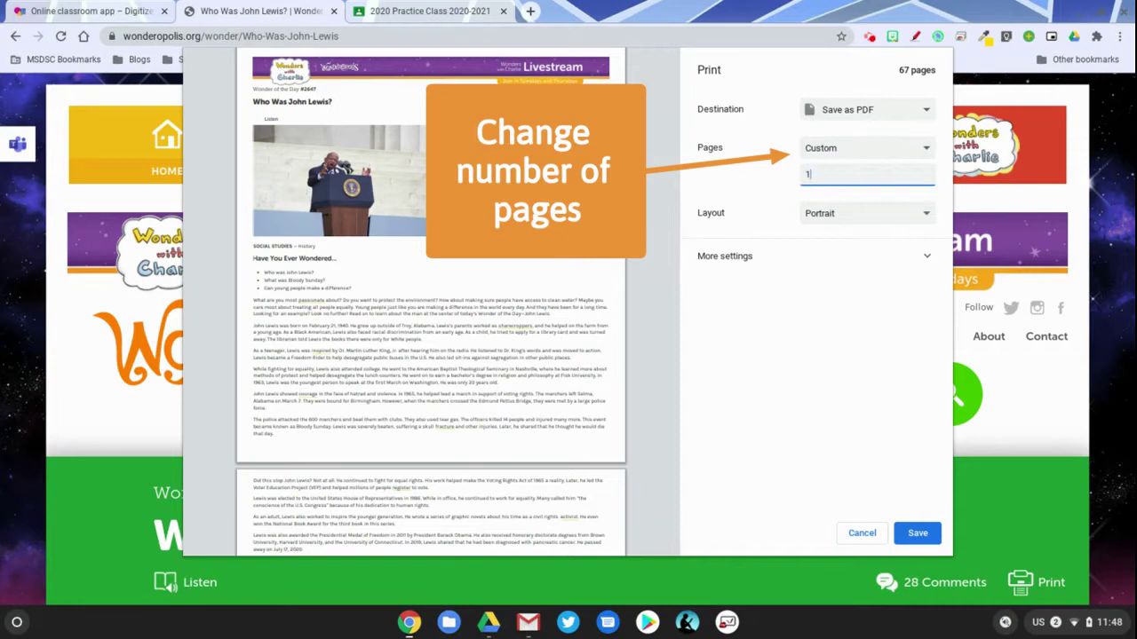
text(1-3)
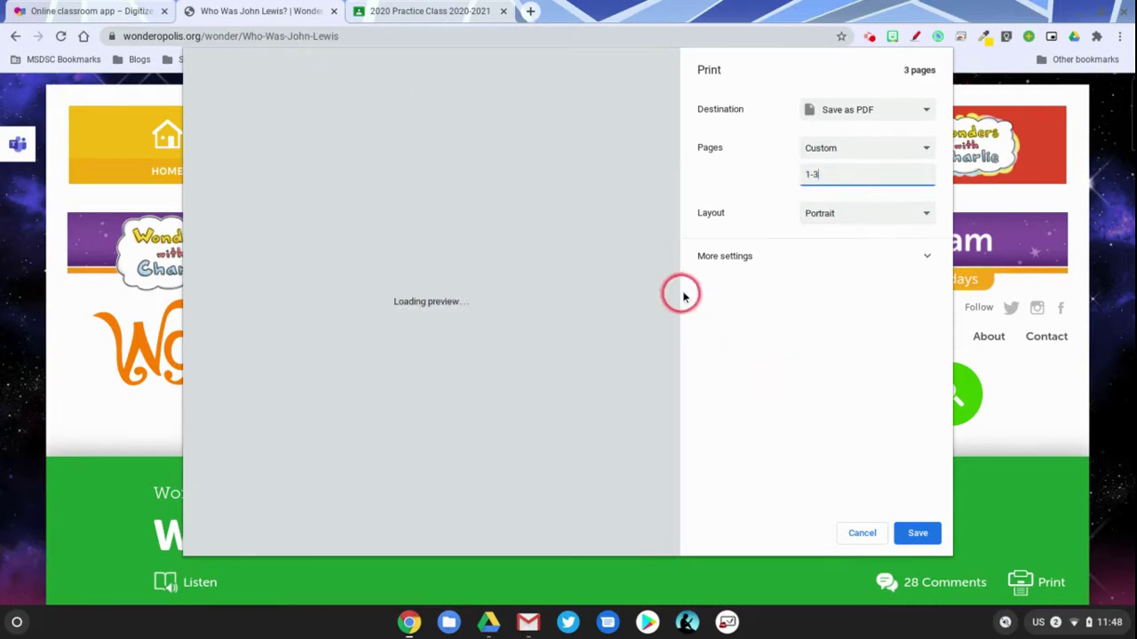
scroll(565, 311, down, 5)
scroll(569, 315, down, 4)
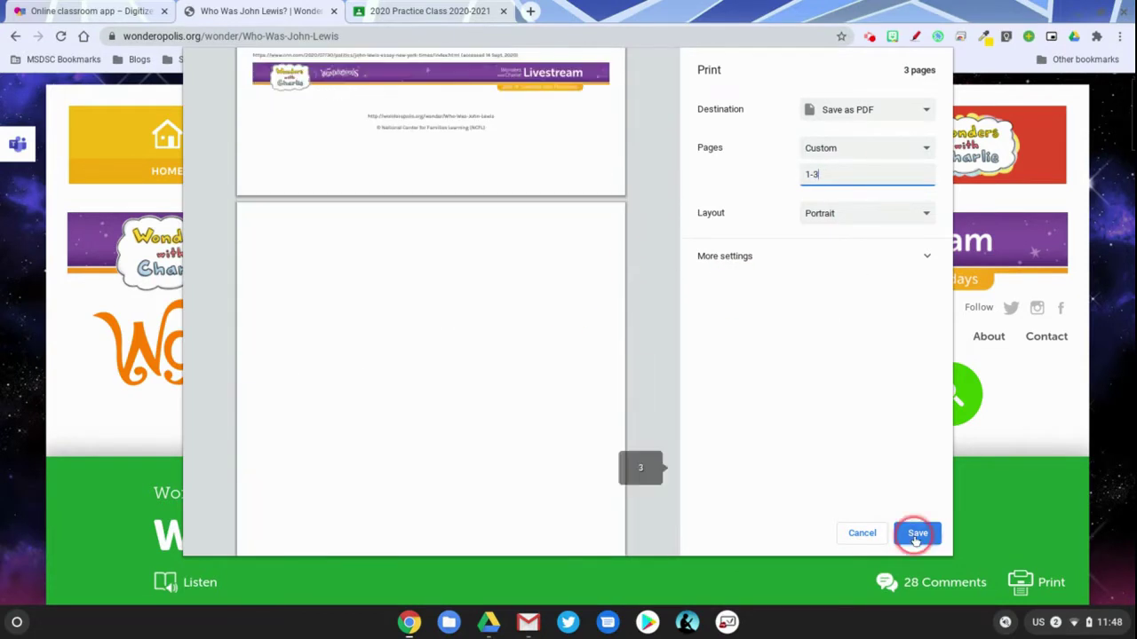
click(918, 533)
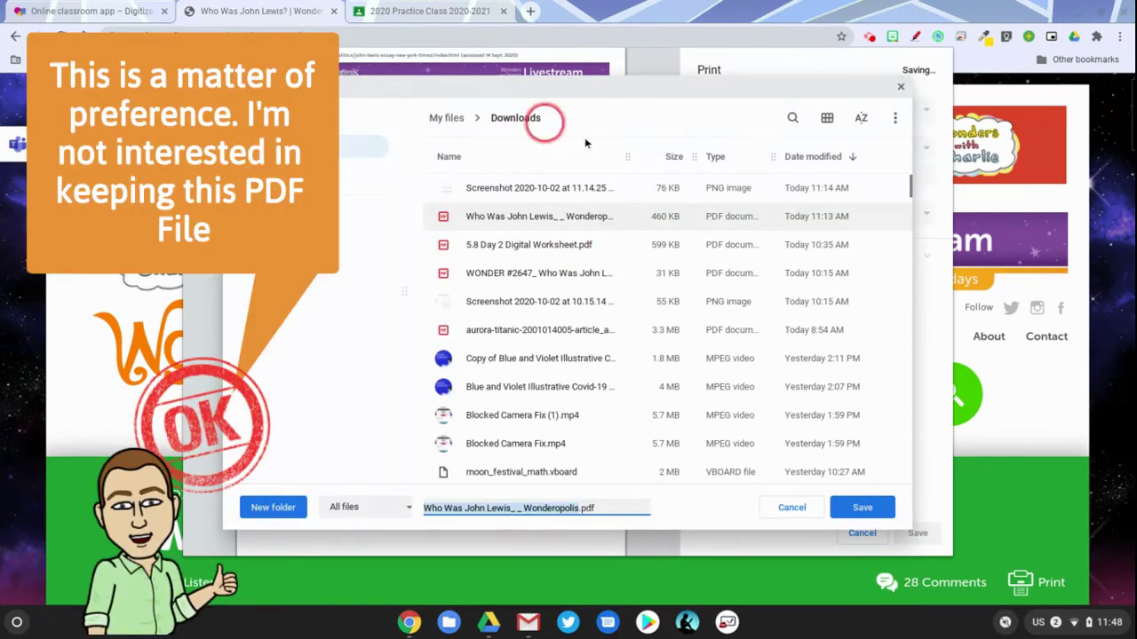
click(883, 513)
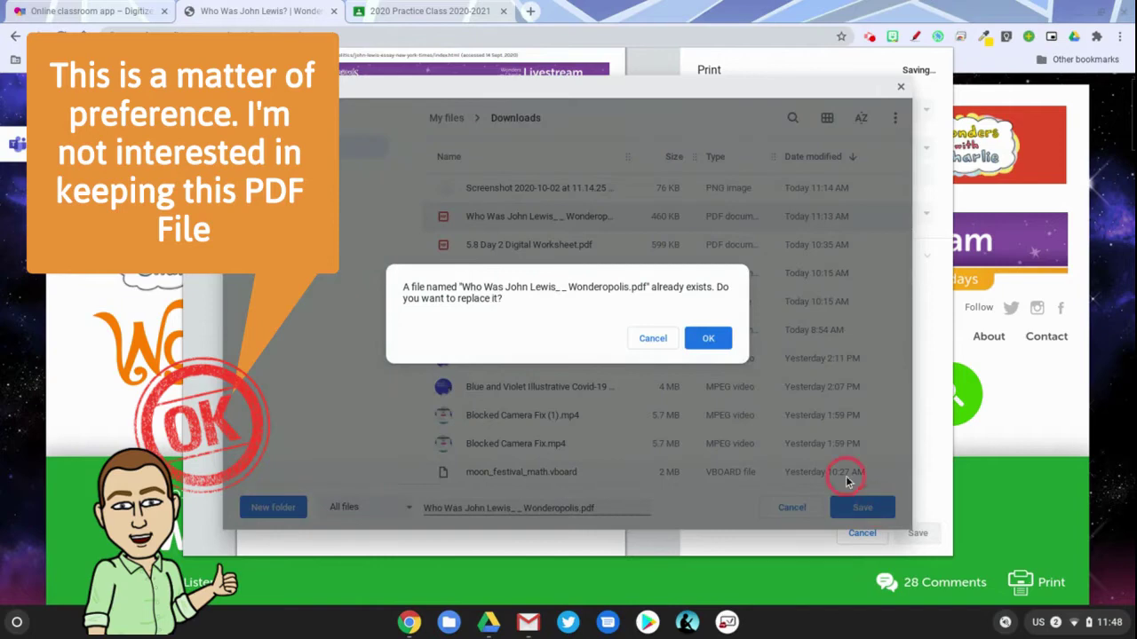
click(715, 338)
Step: Screenshot the Wonder Word Challenge matching activity, then exit the activity
scroll(942, 404, down, 5)
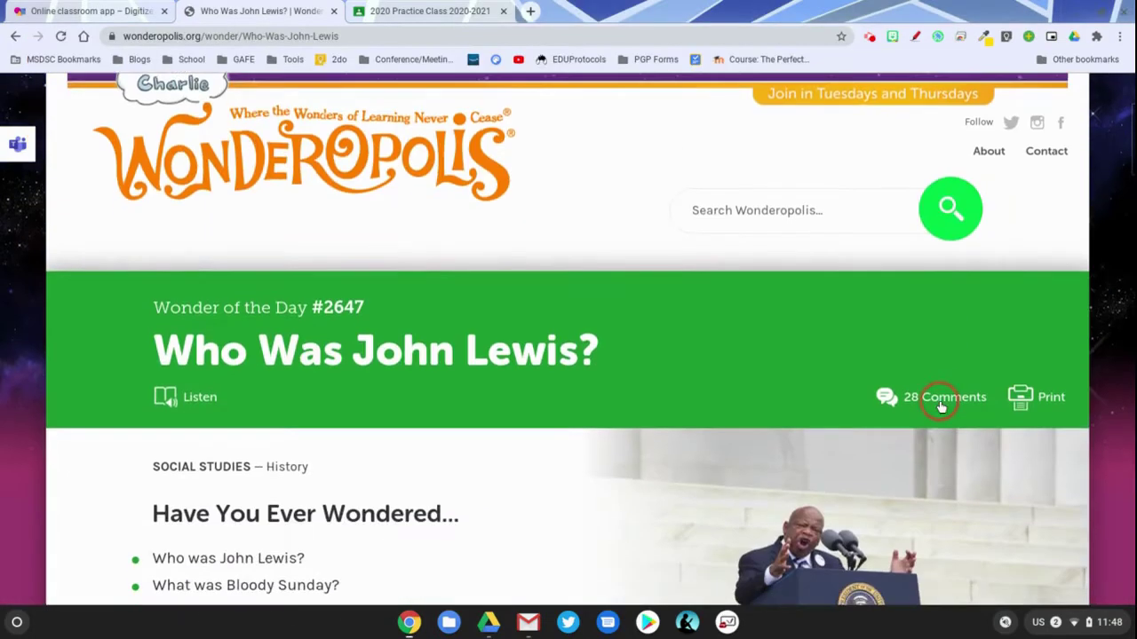
scroll(943, 407, down, 10)
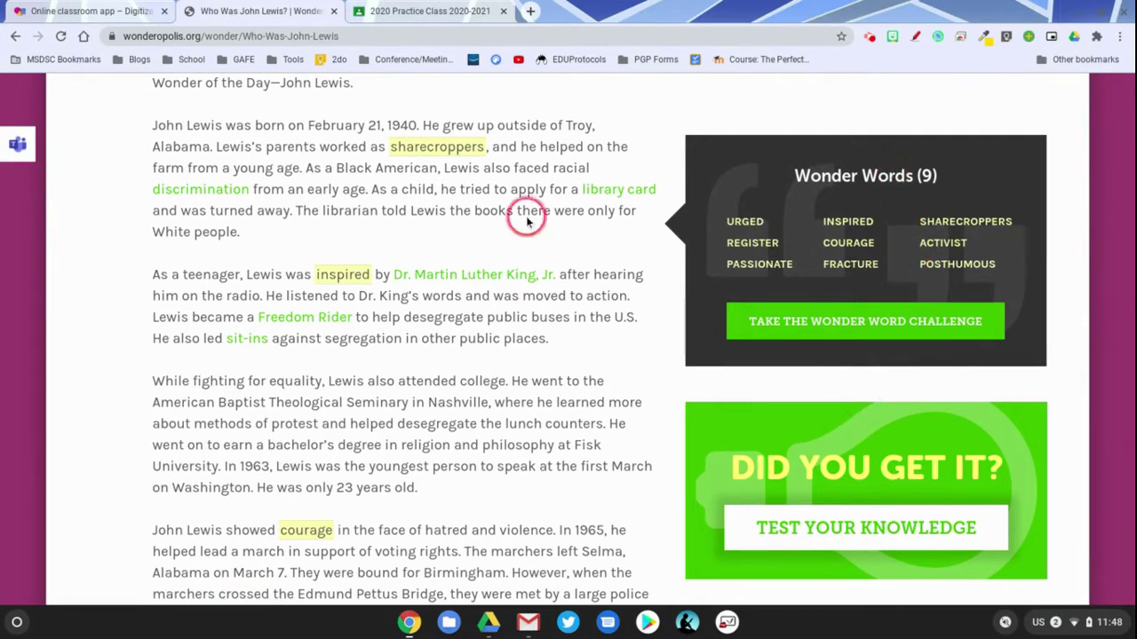
click(845, 331)
scroll(951, 347, down, 2)
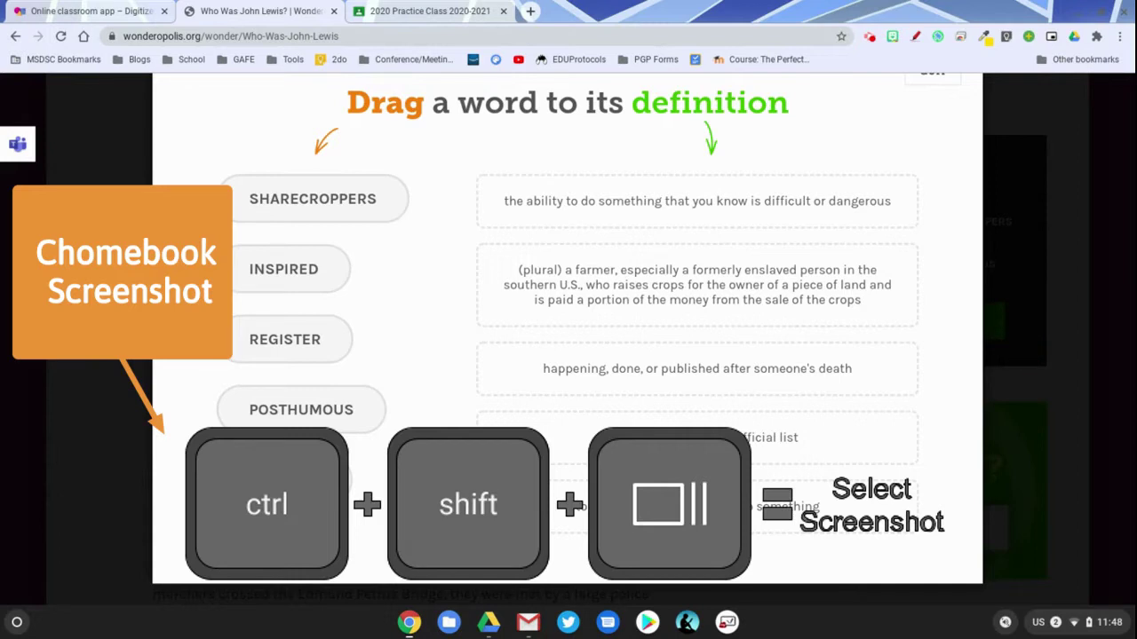
key(ctrl+shift+F5)
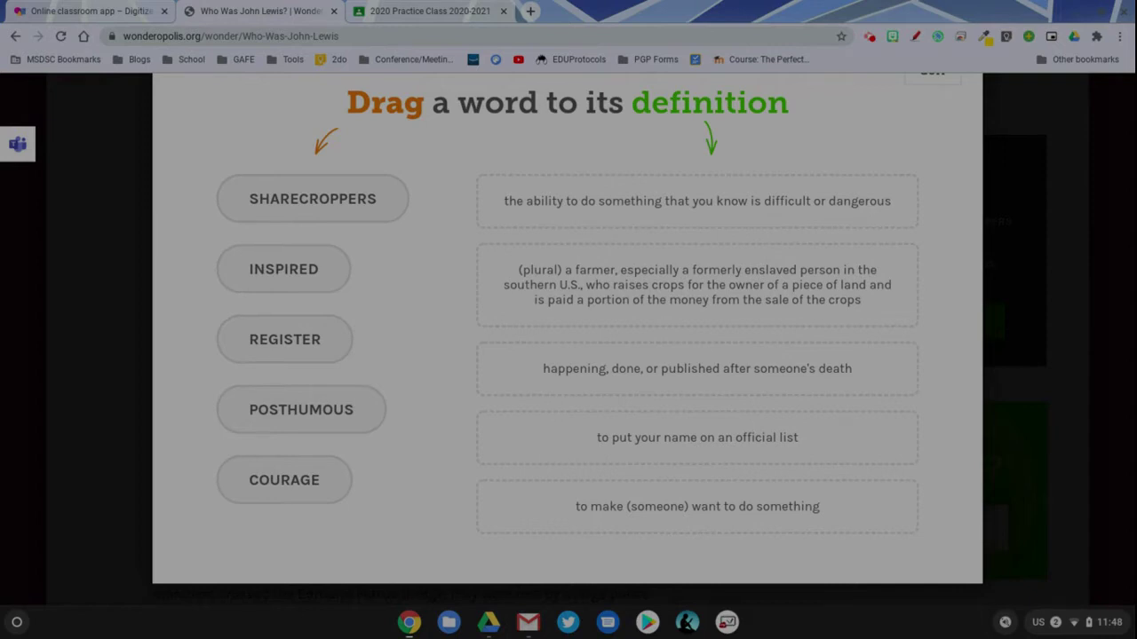
drag(183, 165, 940, 562)
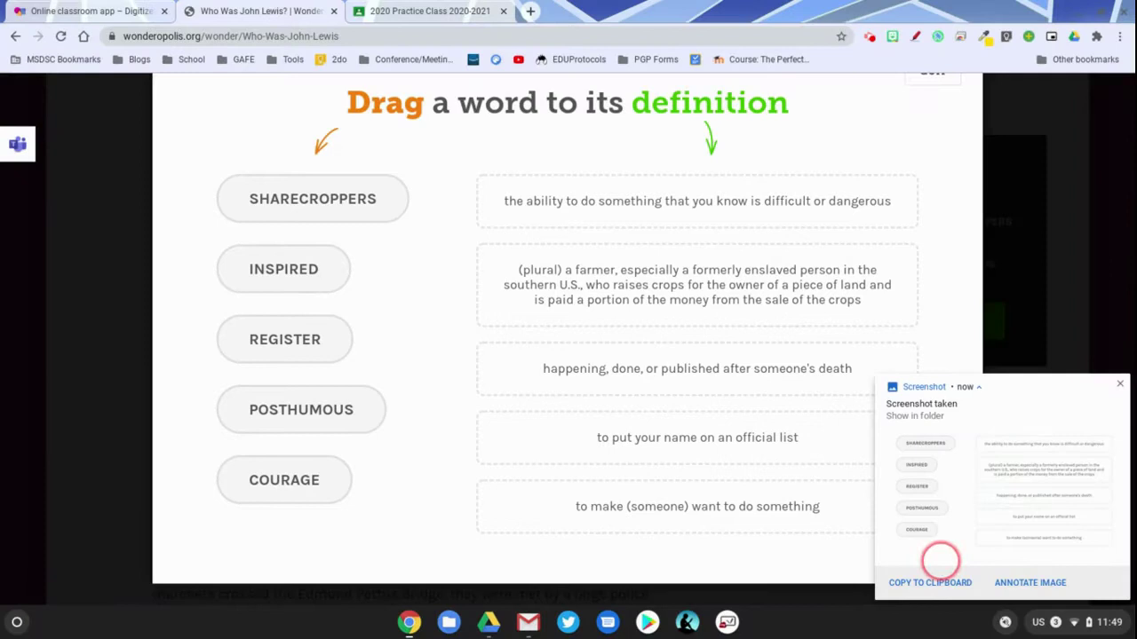
click(1119, 386)
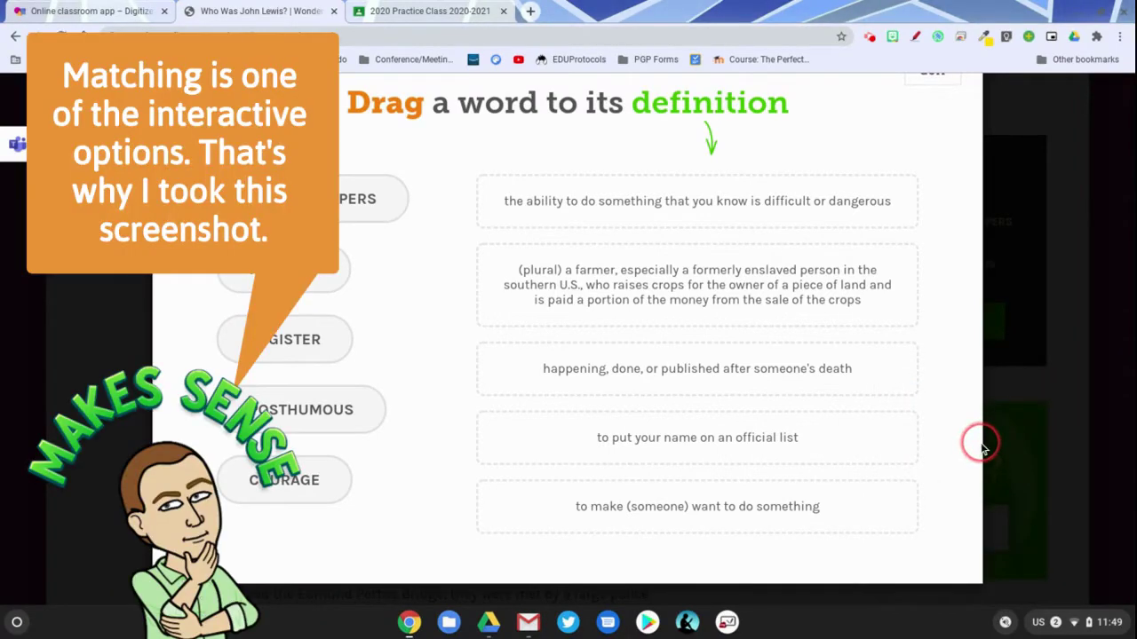
scroll(702, 157, up, 2)
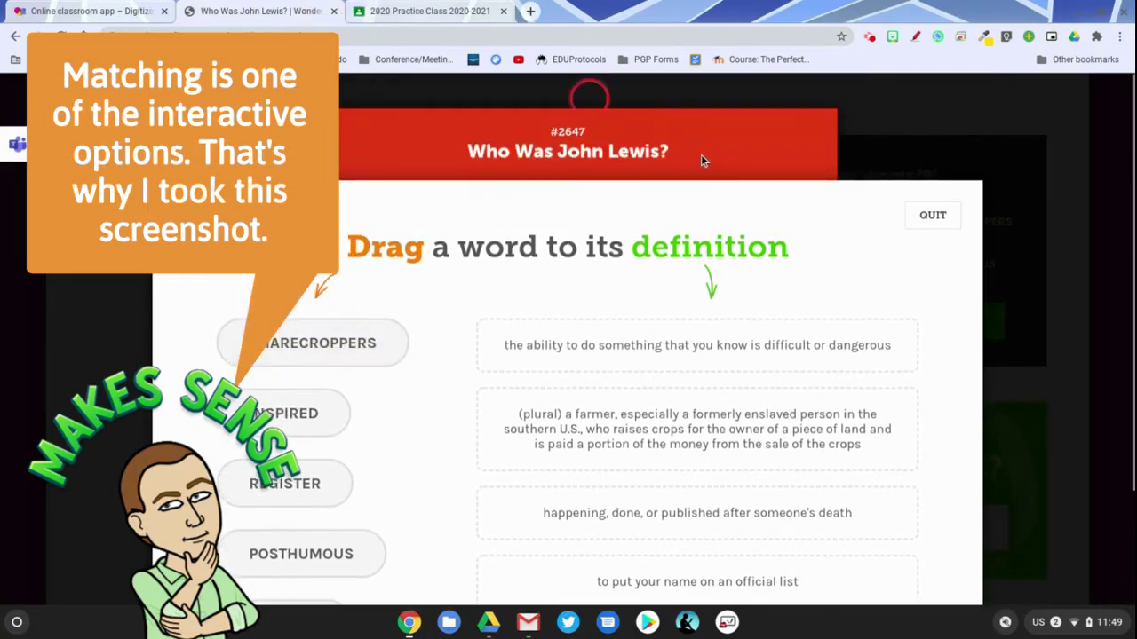
click(929, 210)
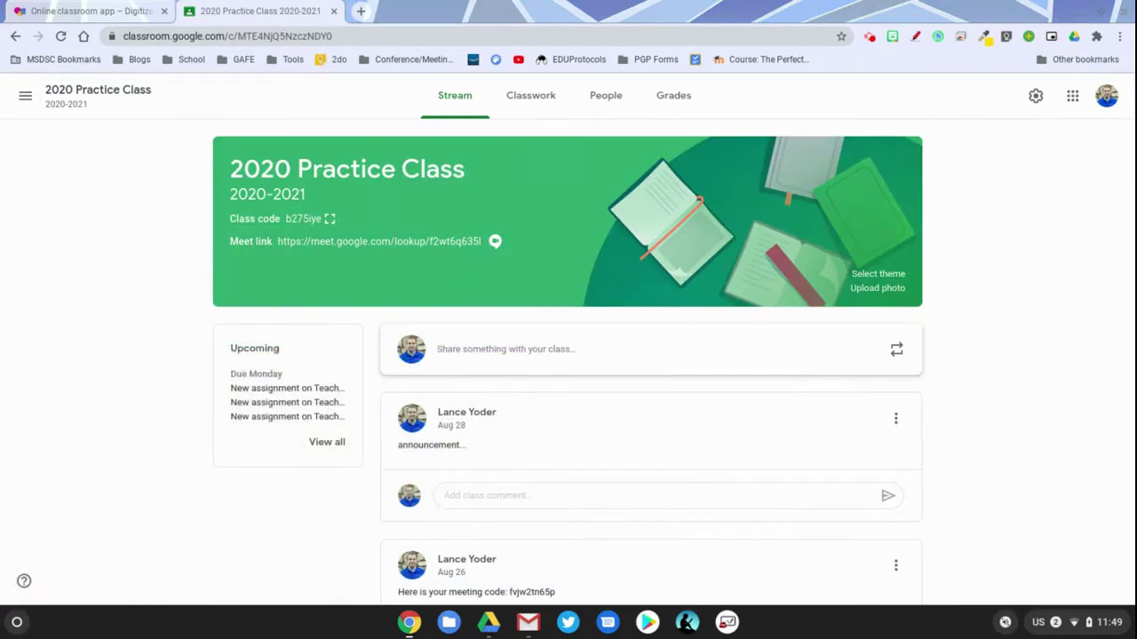
Step: Log in to TeacherMade and start a worksheet titled 'John Lewis' with no description
click(56, 11)
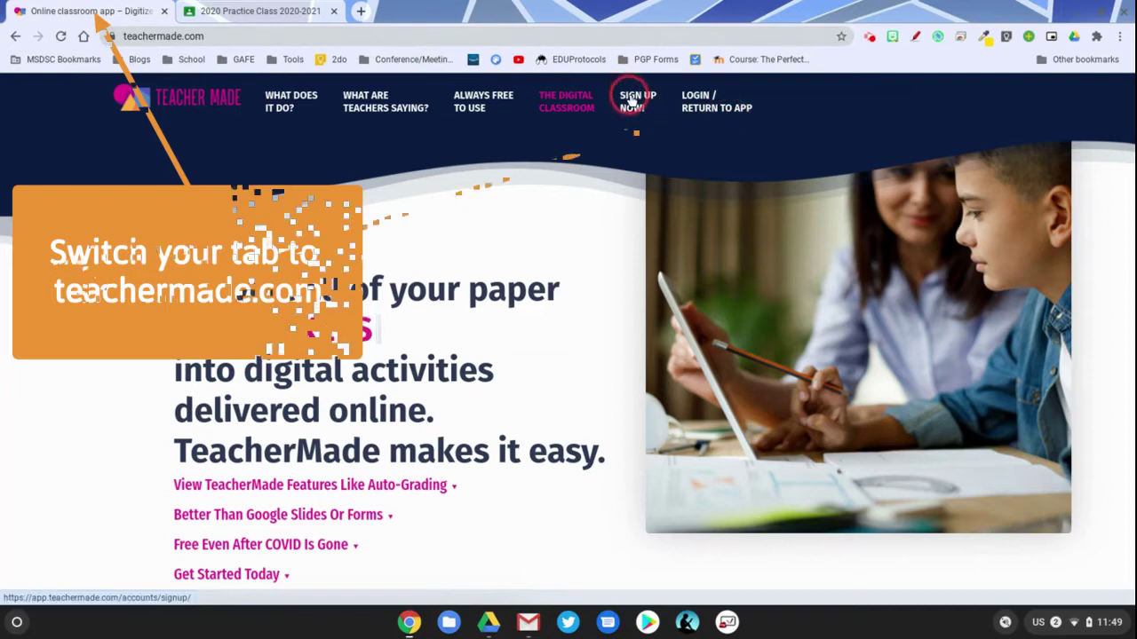
click(699, 97)
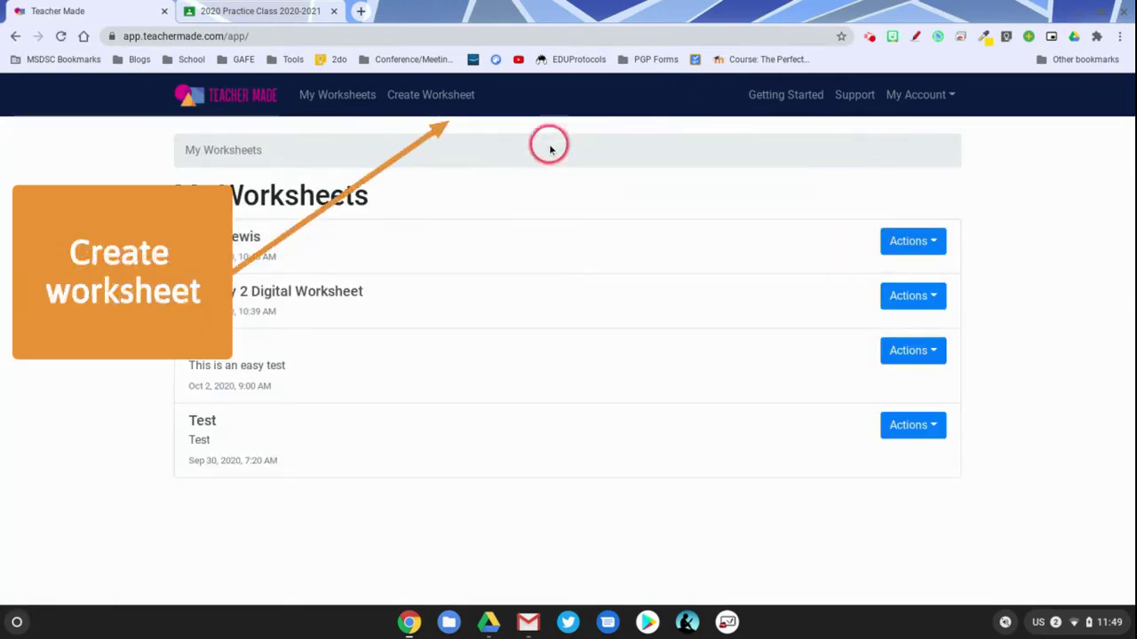
click(453, 95)
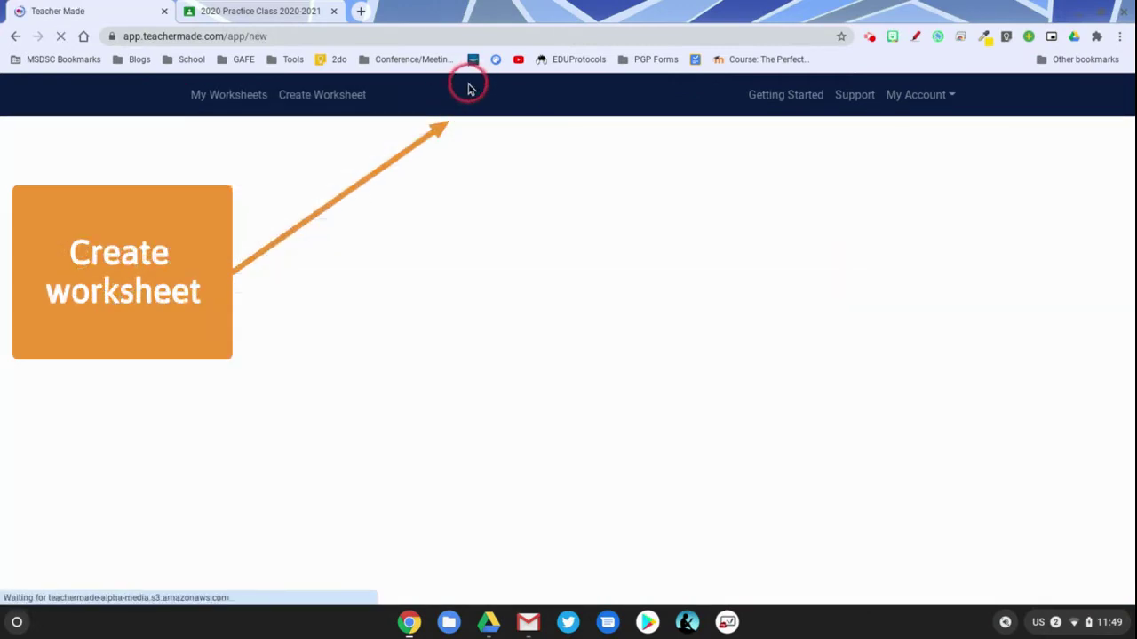
click(325, 255)
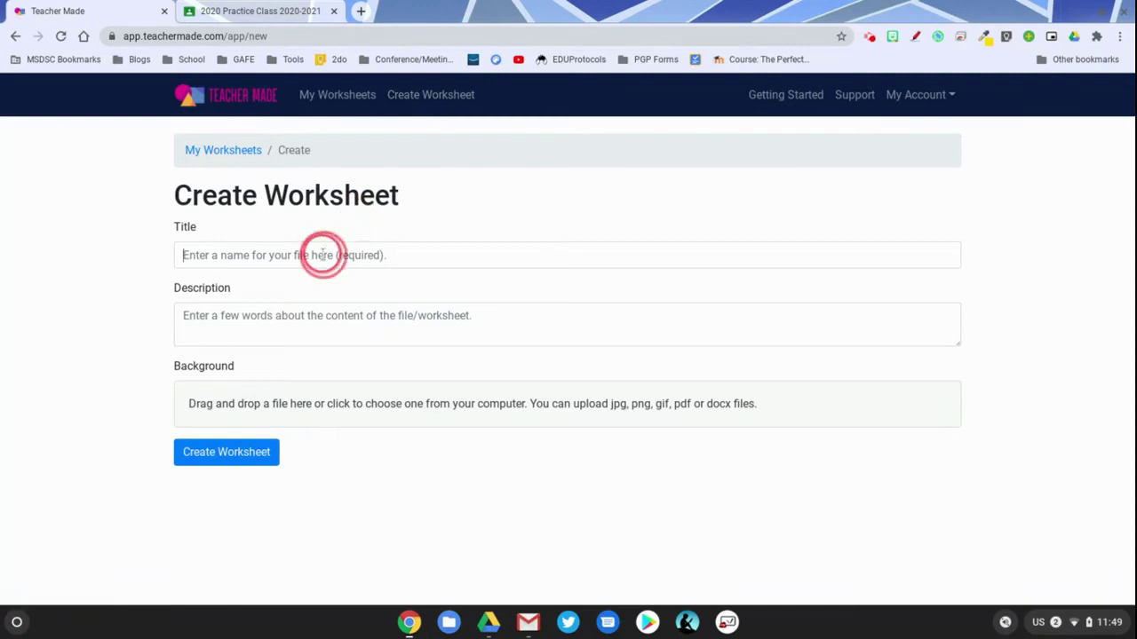
text(John Lewis)
click(40, 299)
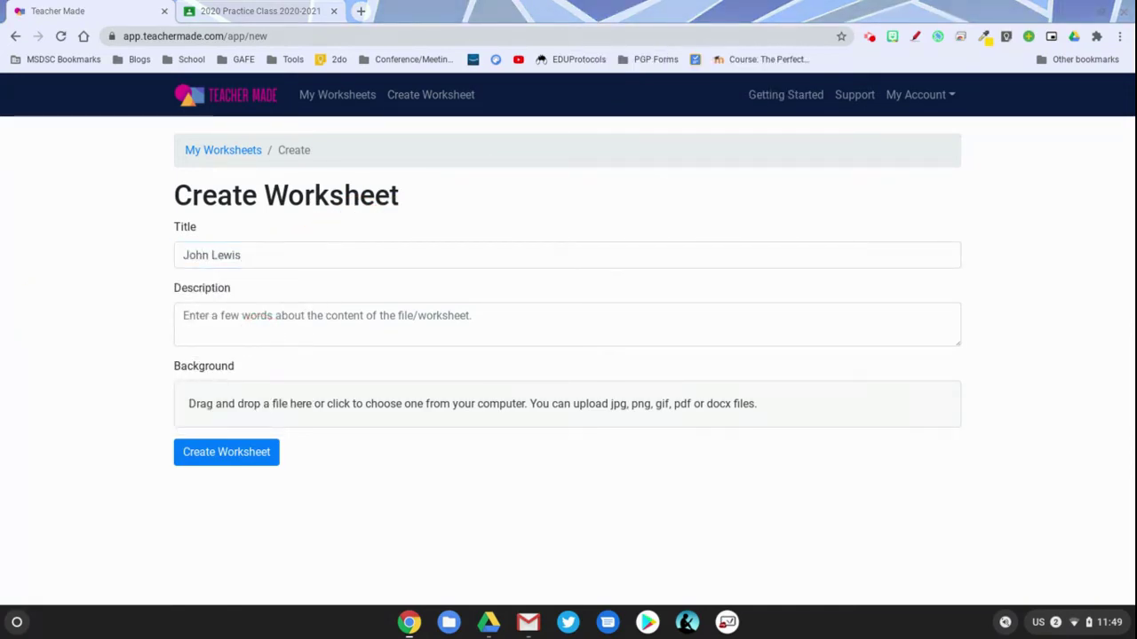
click(261, 334)
click(410, 544)
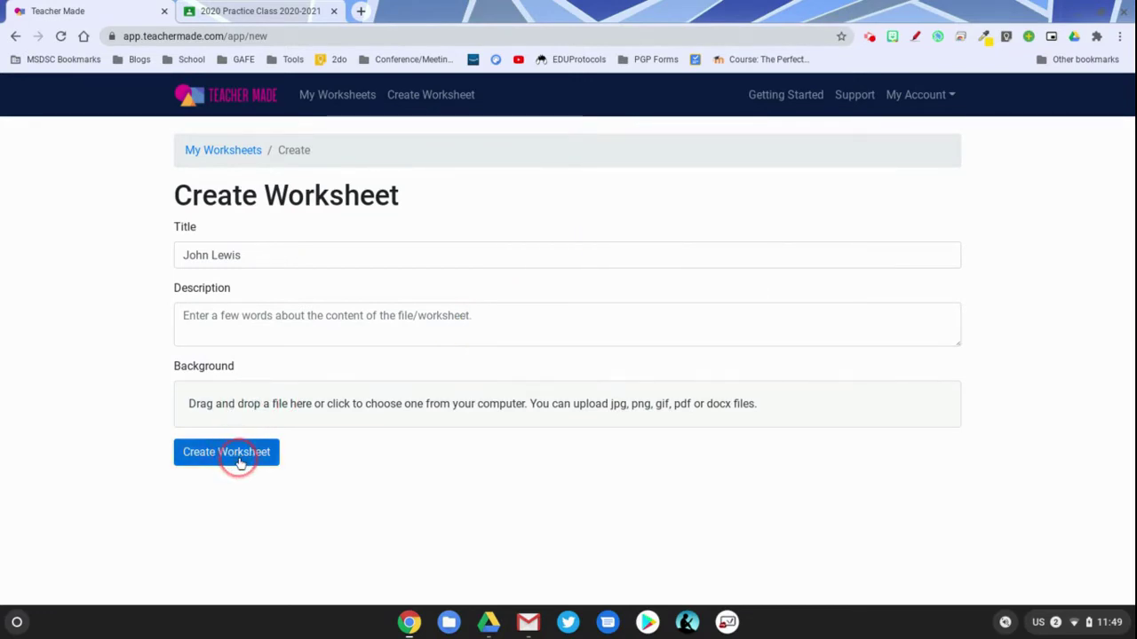
click(280, 407)
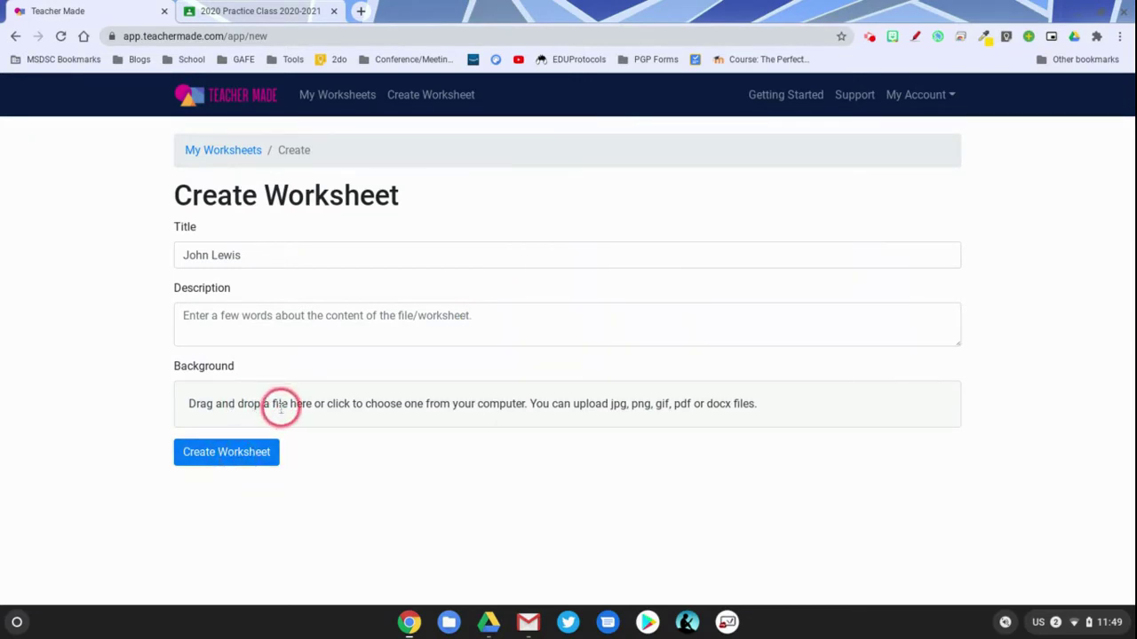
Step: Load the Who Was John Lewis PDF from Downloads and create the worksheet from all three pages
click(339, 414)
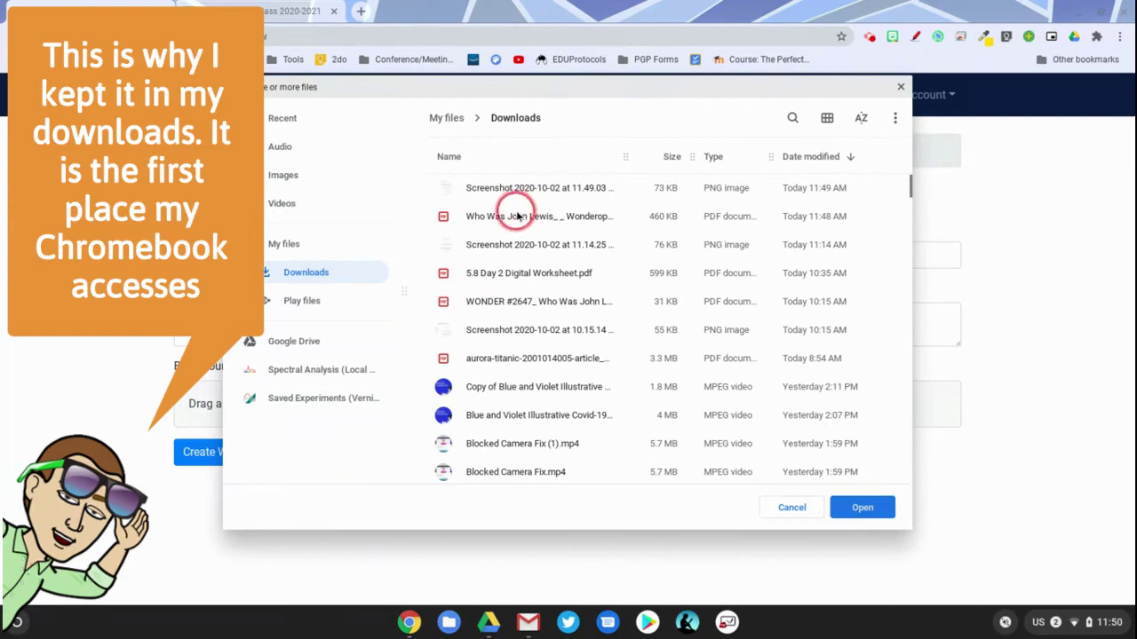
click(510, 225)
click(853, 505)
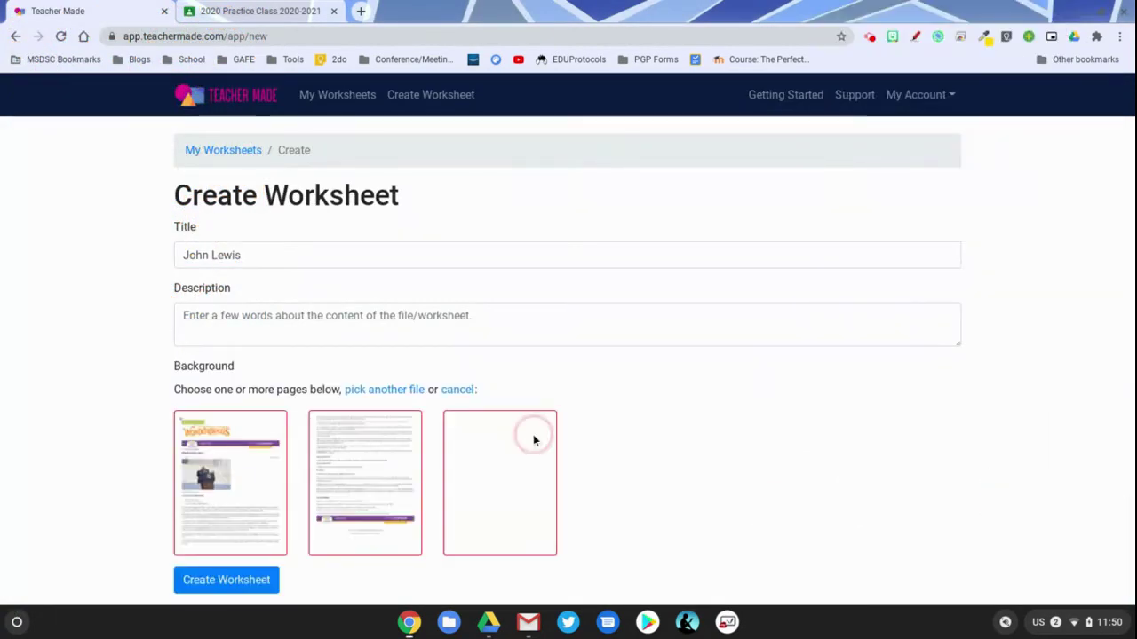
click(266, 451)
click(362, 463)
click(445, 468)
click(382, 471)
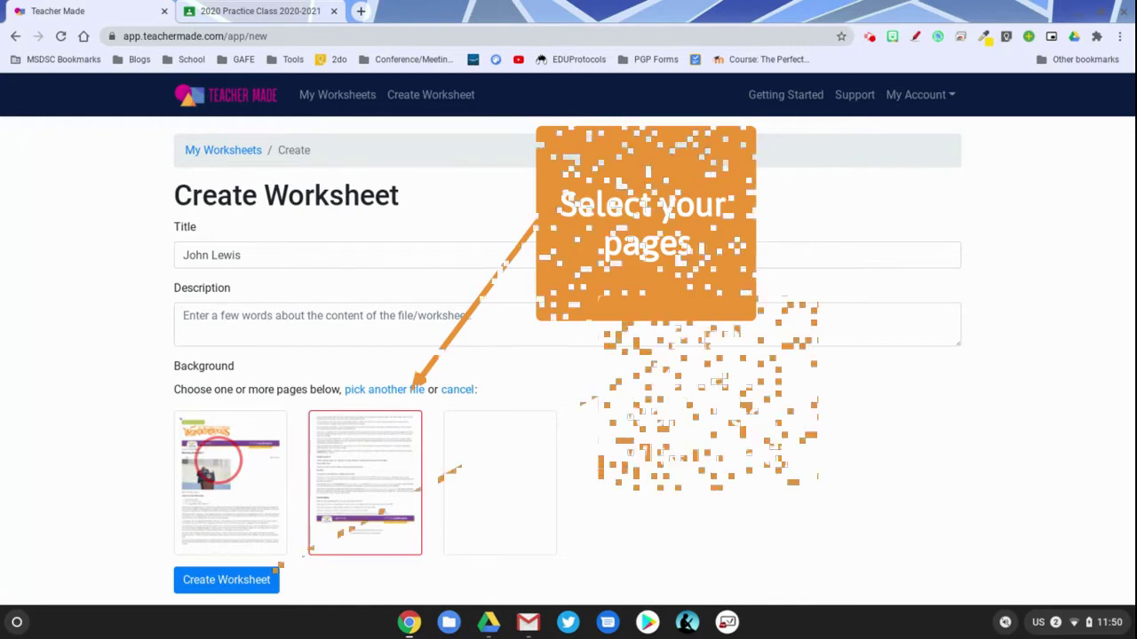
click(223, 499)
click(499, 500)
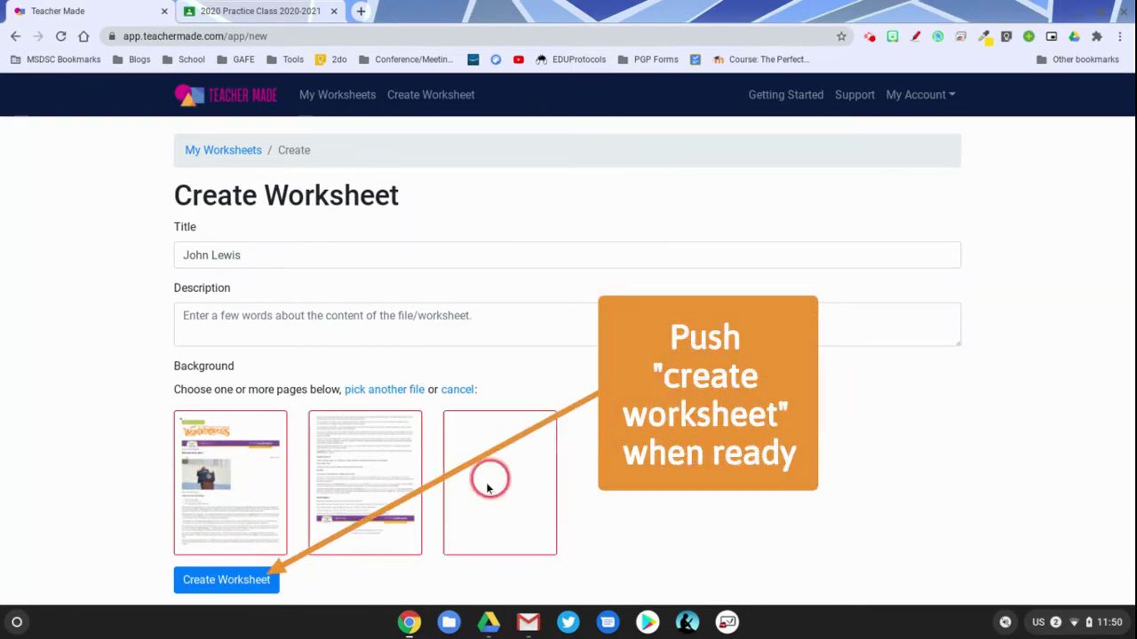
click(249, 590)
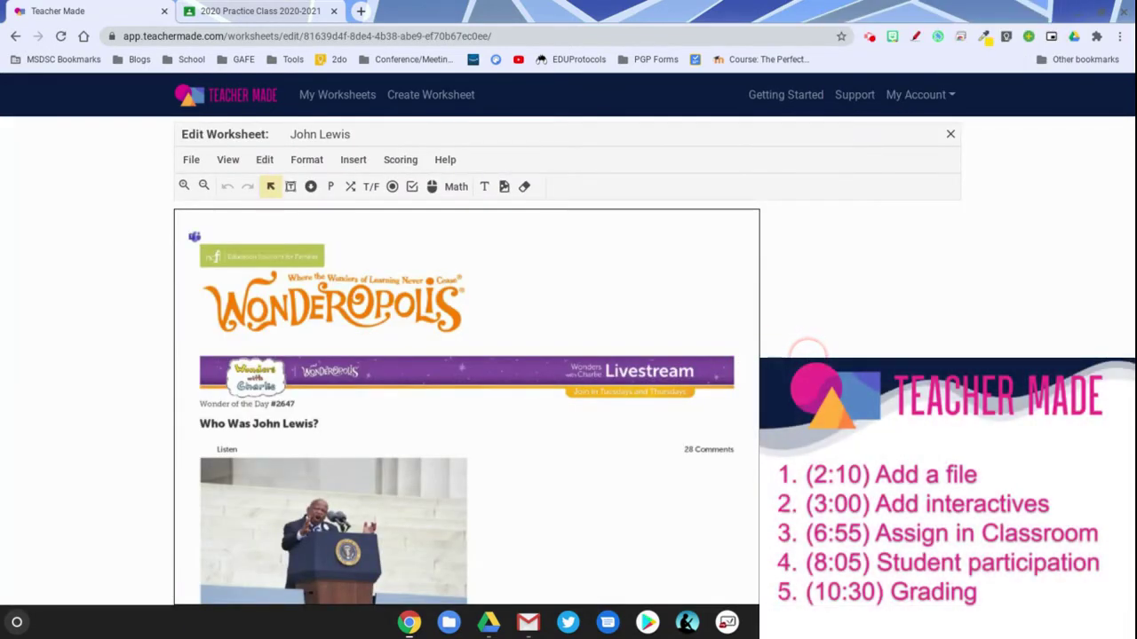
Step: Scroll through the John Lewis worksheet's article pages down to the blank last page
scroll(571, 371, down, 10)
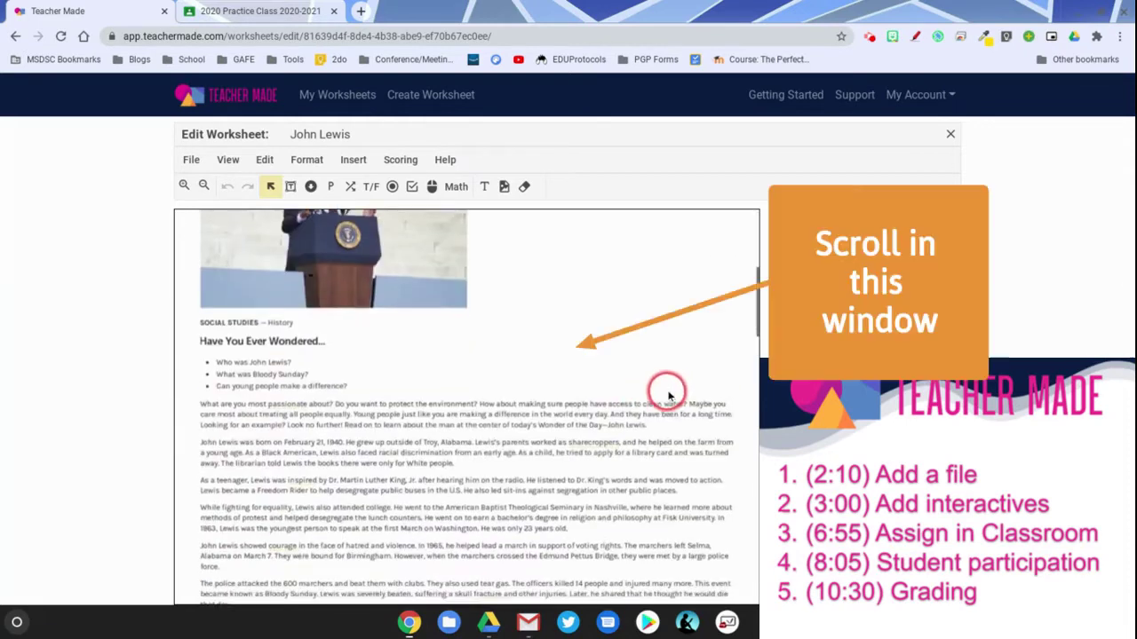
scroll(545, 375, down, 15)
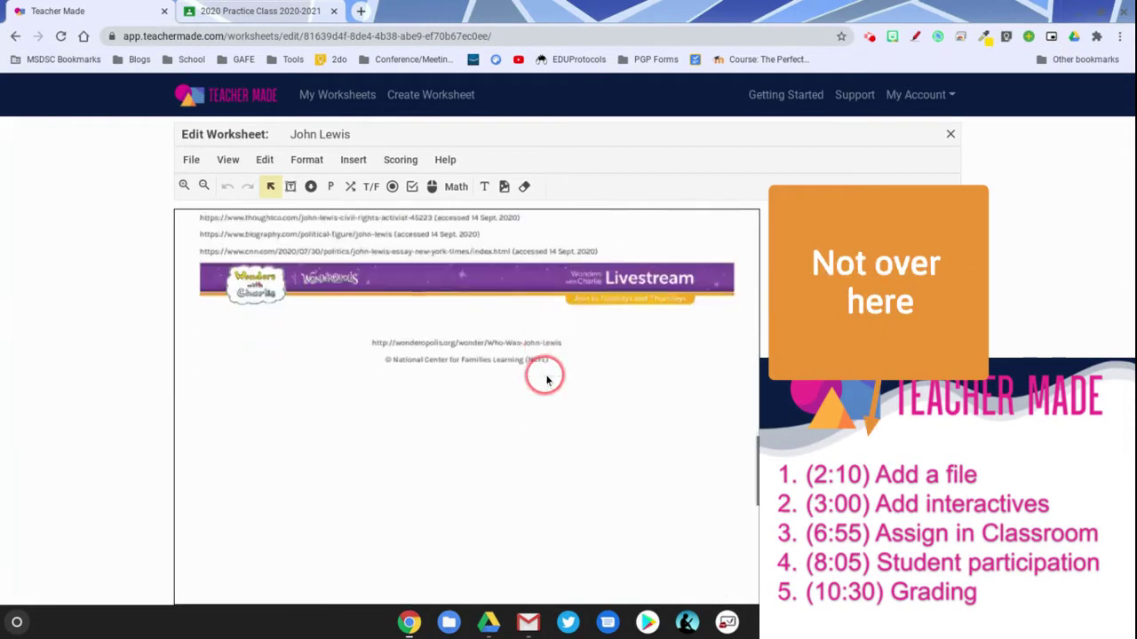
scroll(547, 379, up, 20)
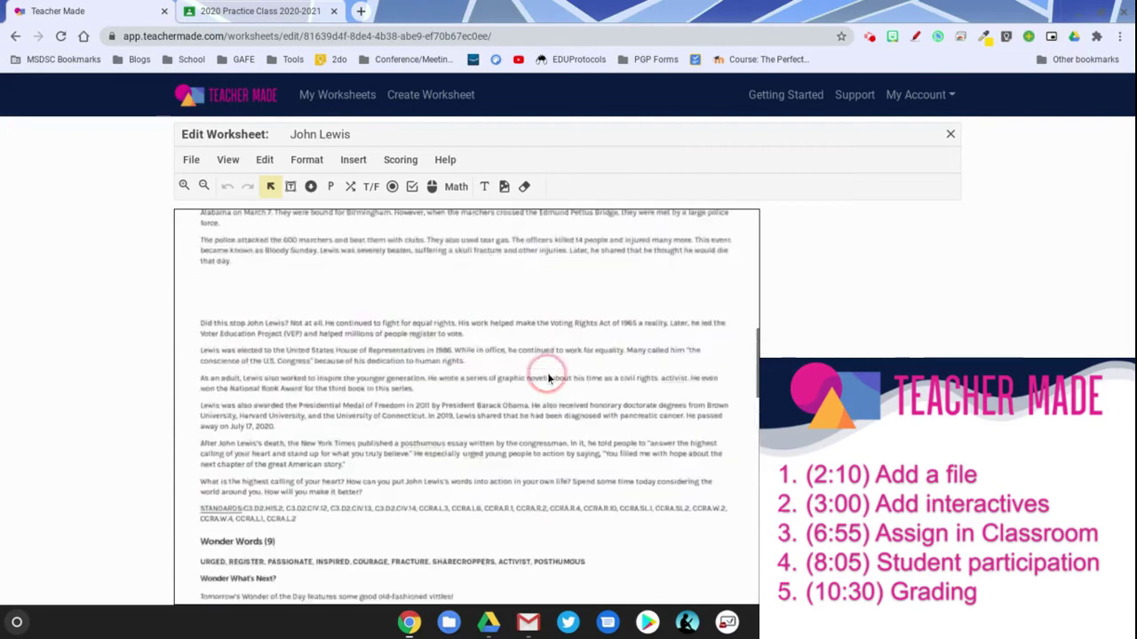
scroll(547, 379, up, 2)
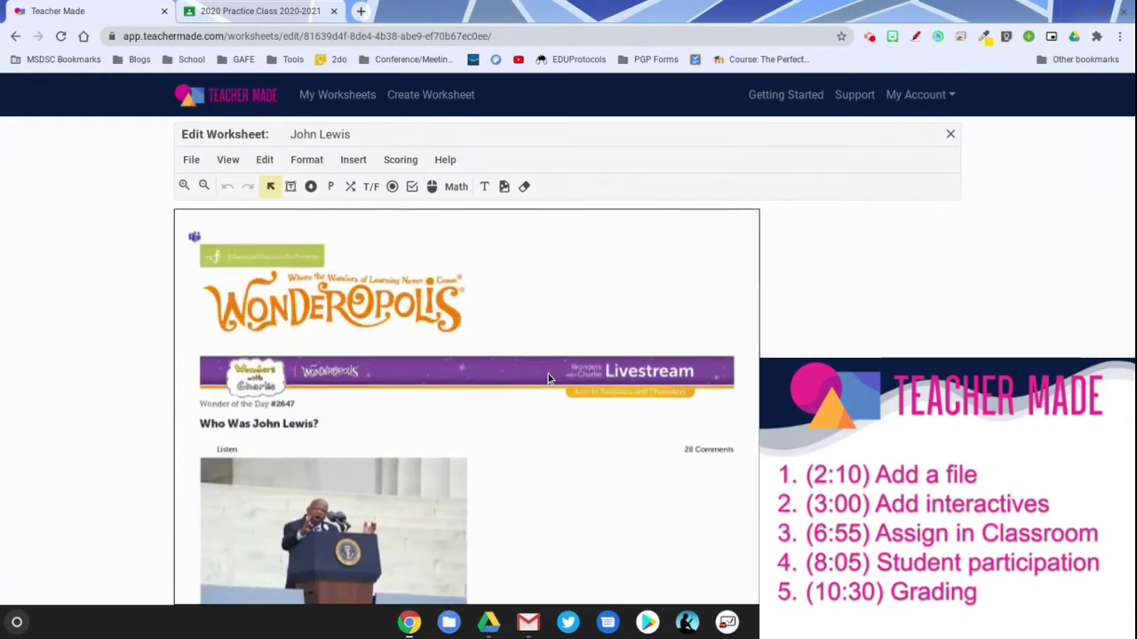
click(621, 459)
scroll(620, 462, down, 1)
scroll(620, 464, down, 3)
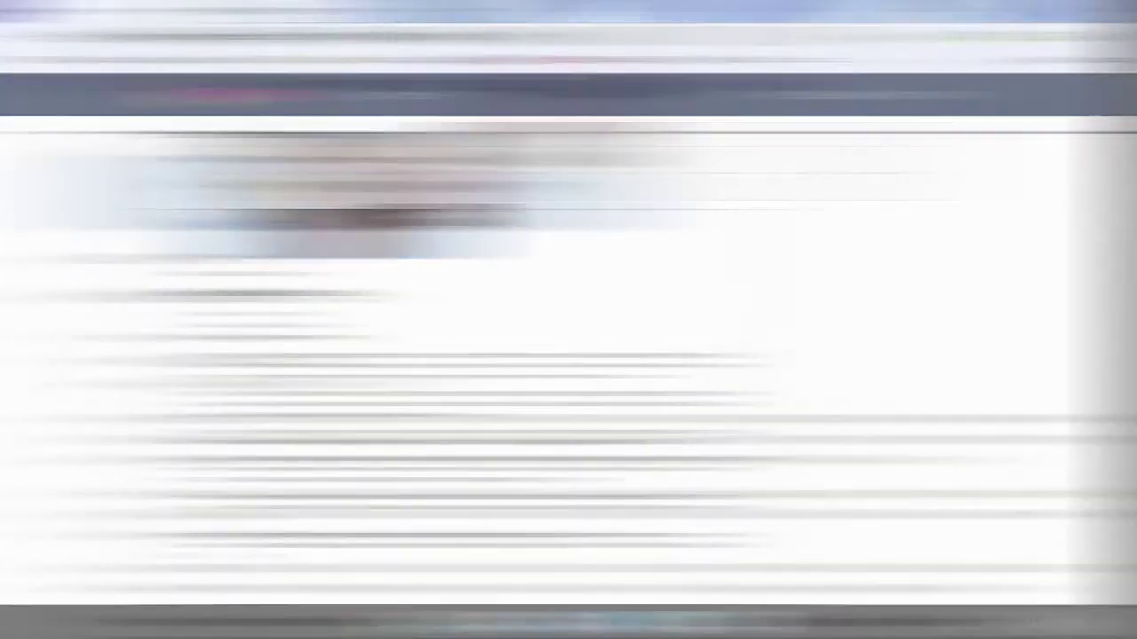
click(567, 105)
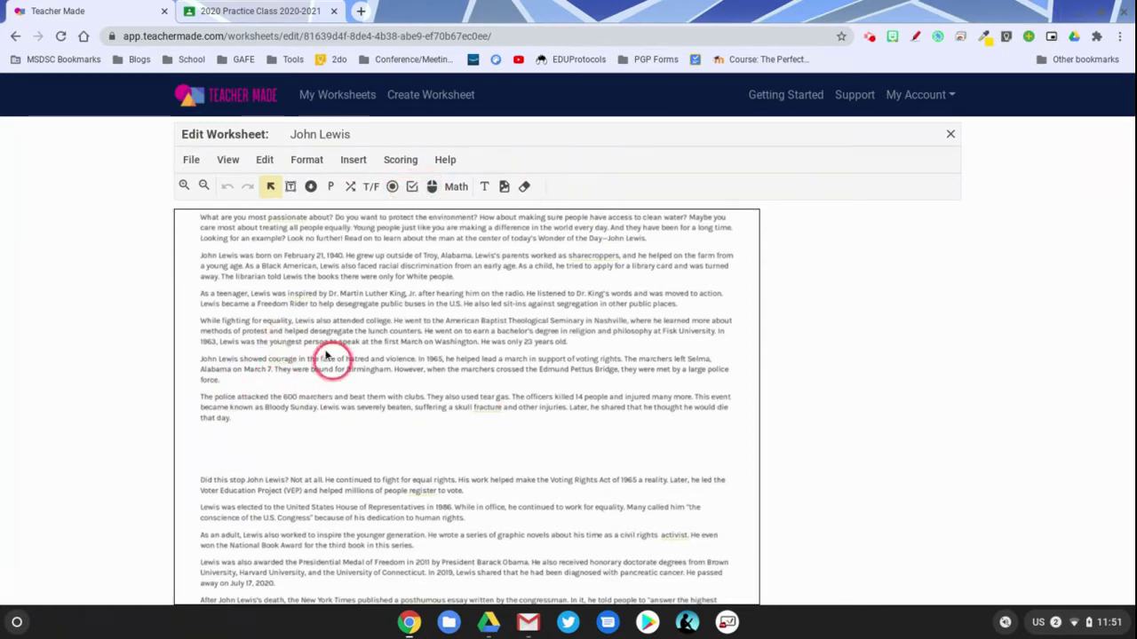
scroll(587, 489, down, 6)
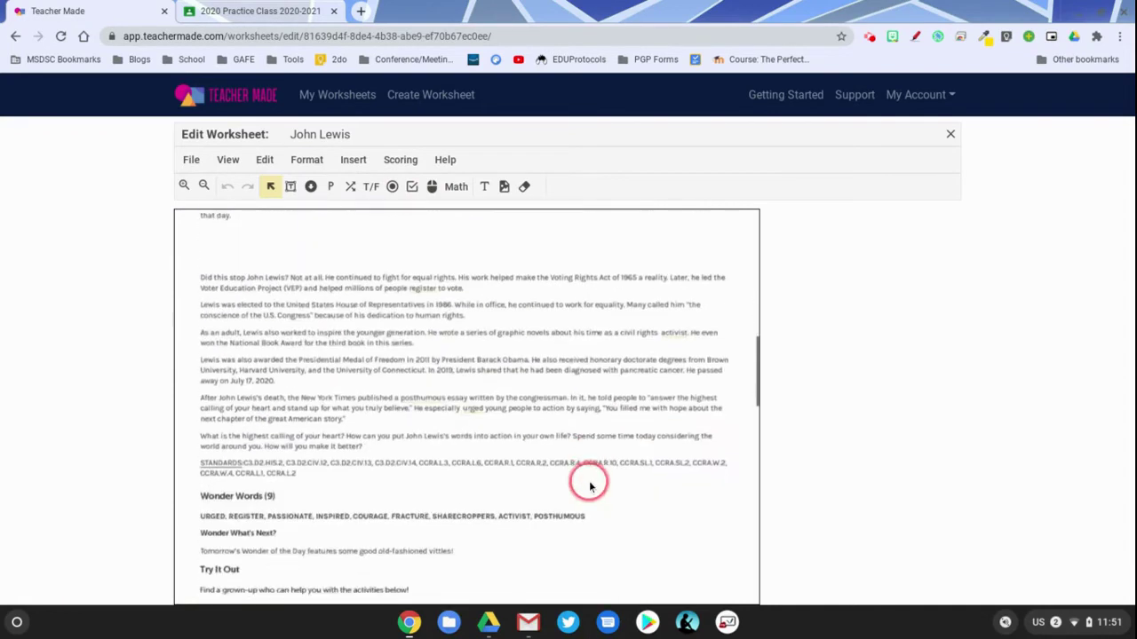
scroll(587, 487, down, 4)
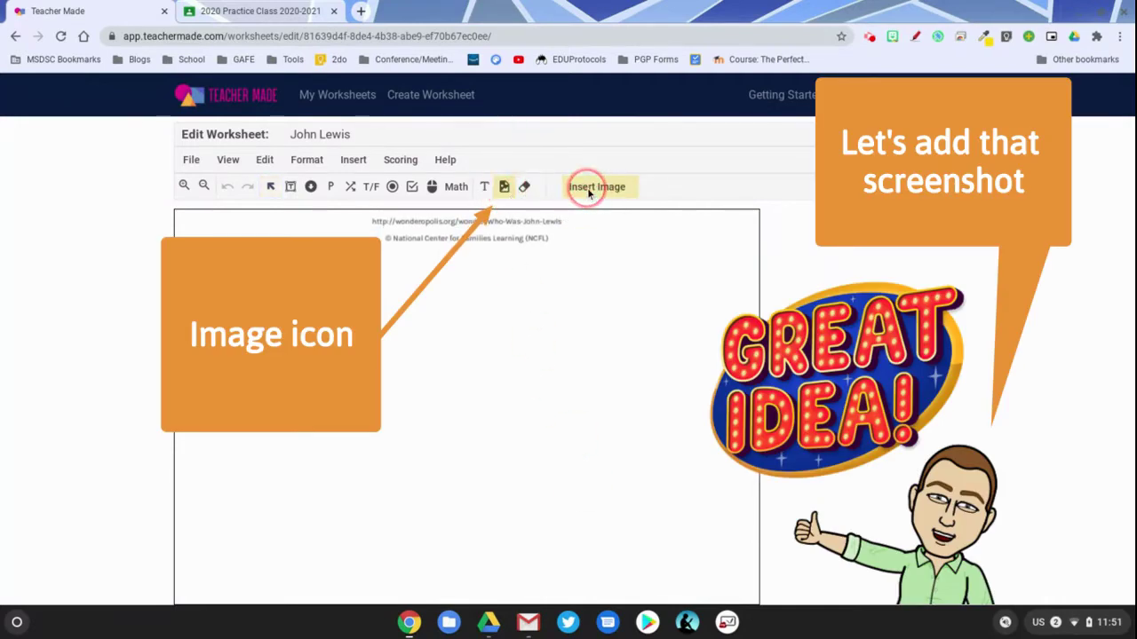
Step: Insert the newest vocabulary screenshot from Downloads below the credit line on the last page
click(505, 186)
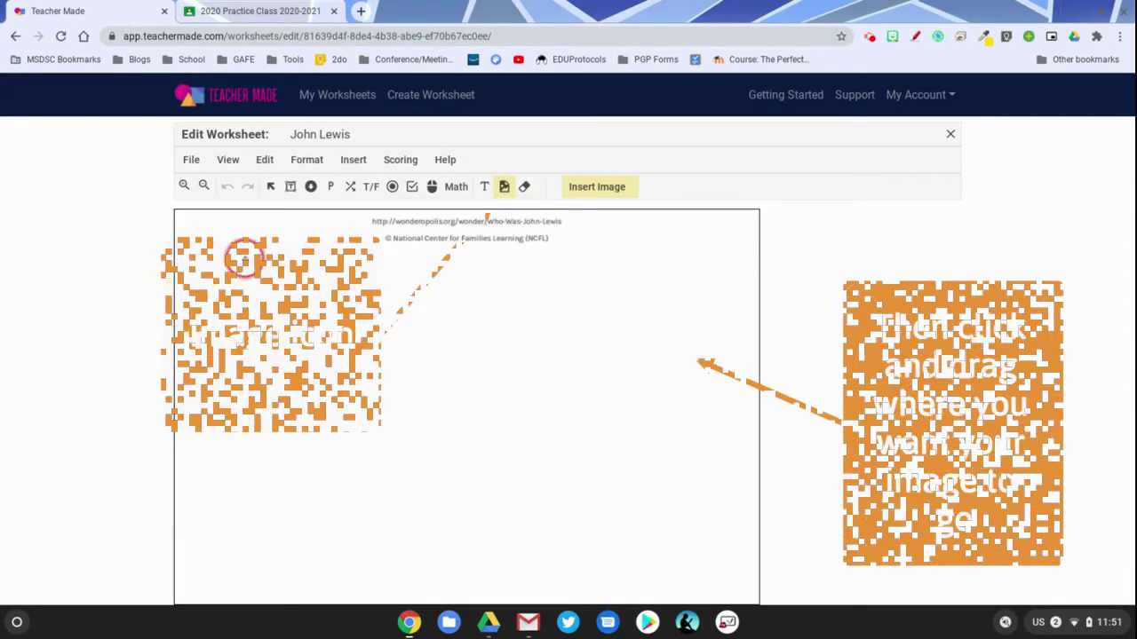
drag(200, 255, 734, 439)
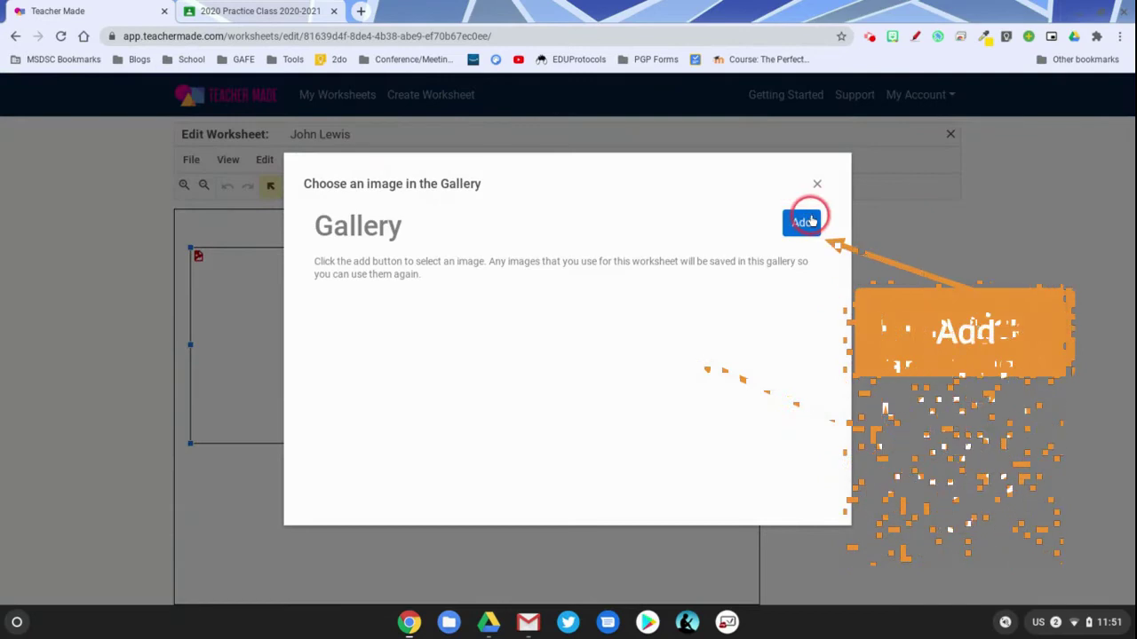
click(802, 223)
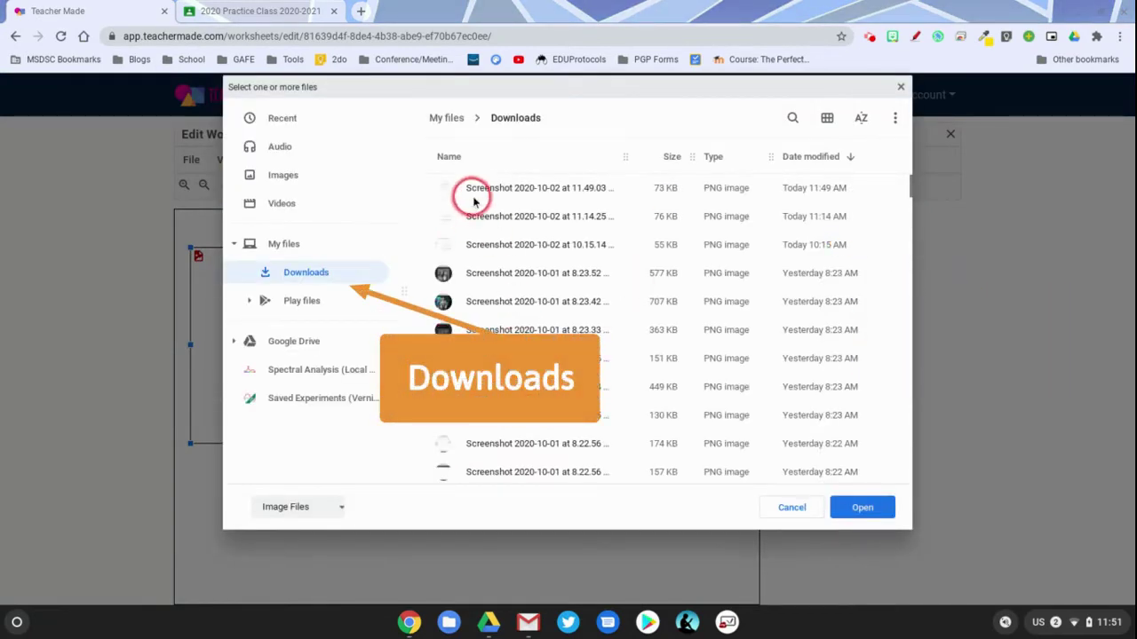
click(483, 189)
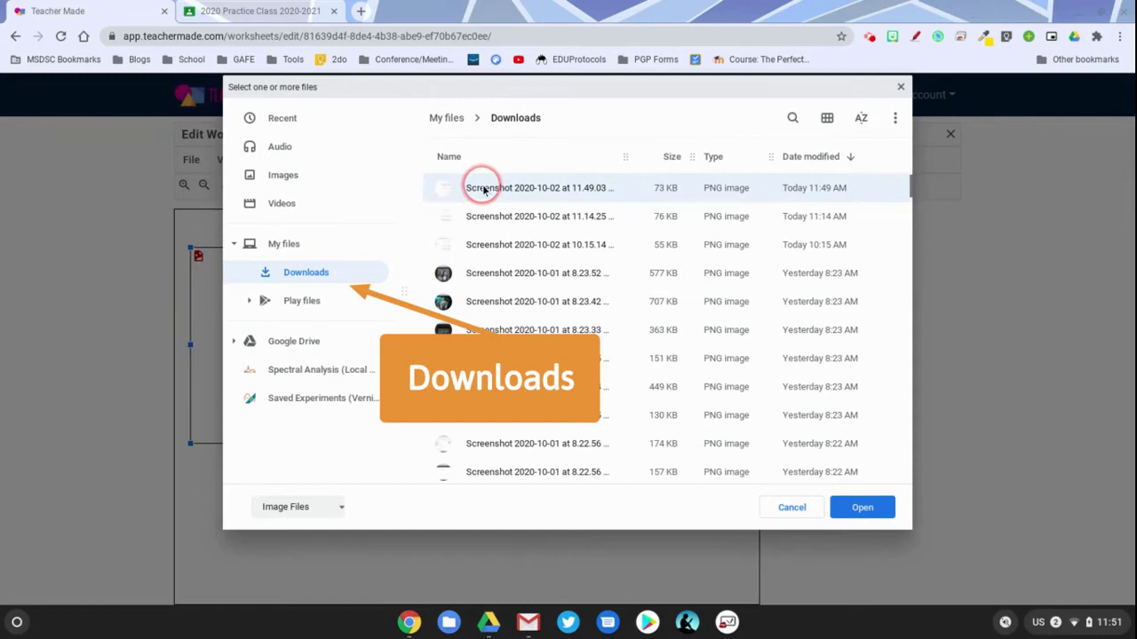
click(861, 507)
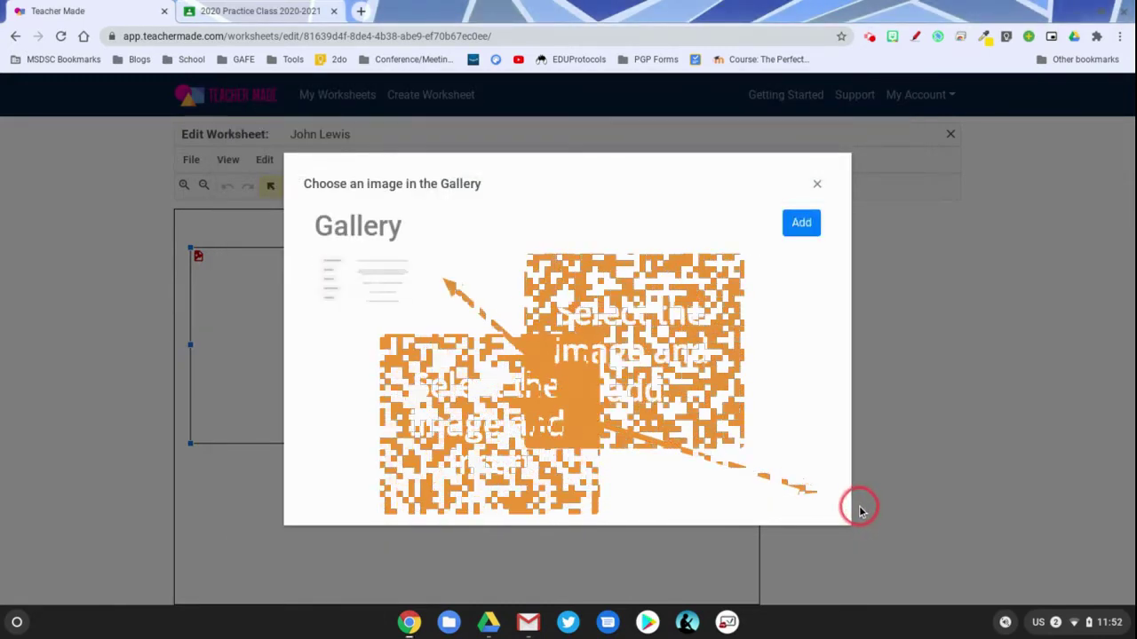
double_click(317, 288)
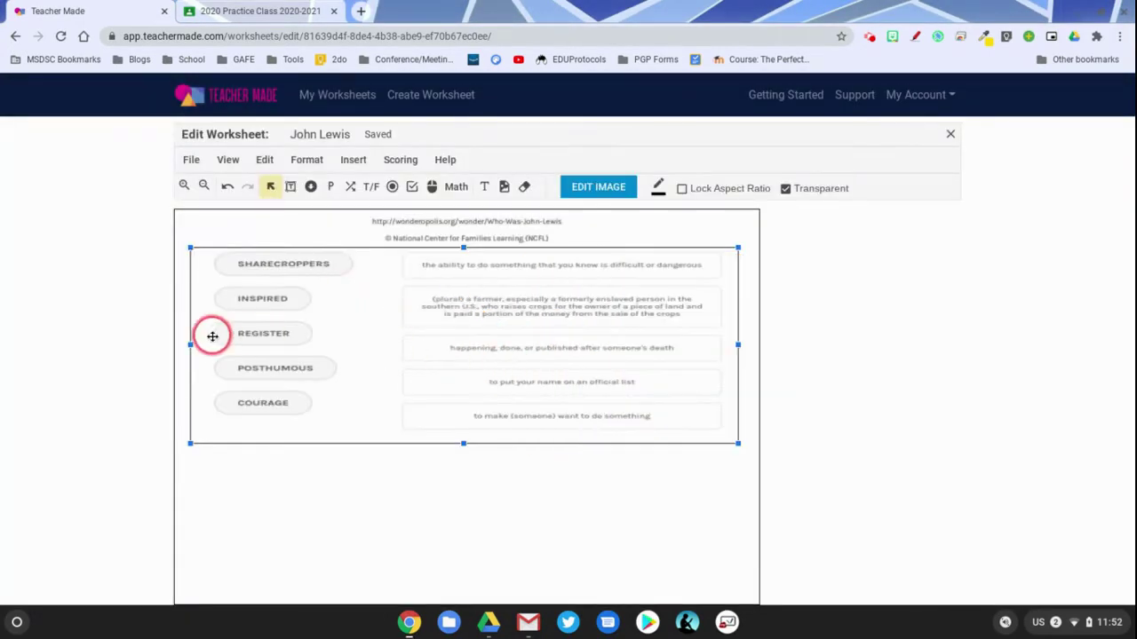
Step: Reposition and enlarge the screenshot to span the page width
drag(191, 347, 322, 353)
drag(535, 353, 397, 354)
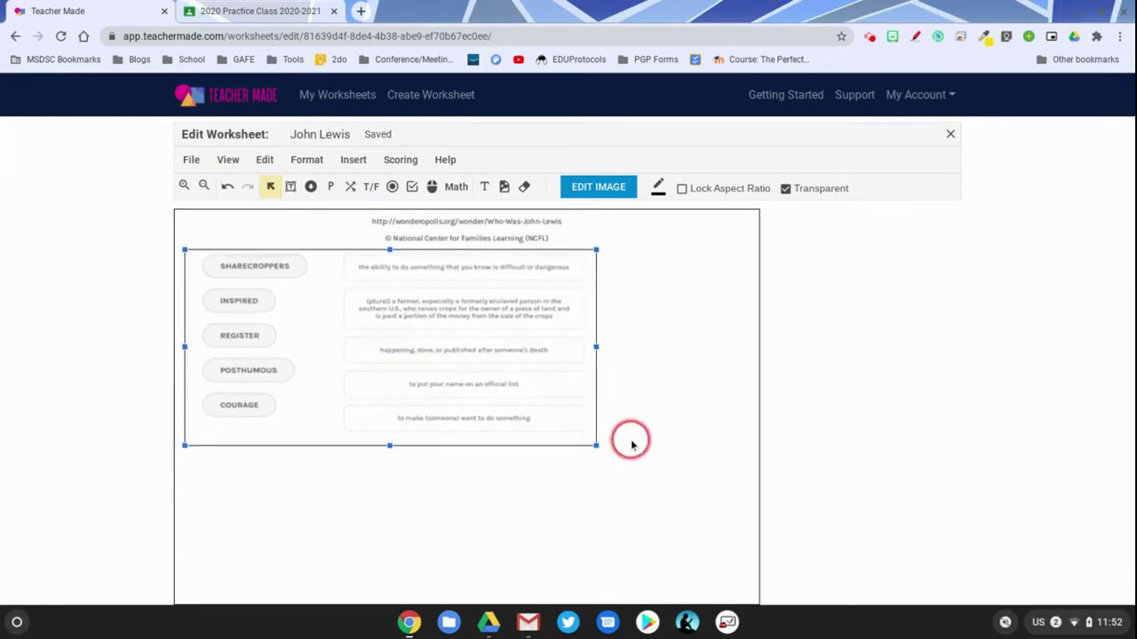
drag(597, 445, 745, 526)
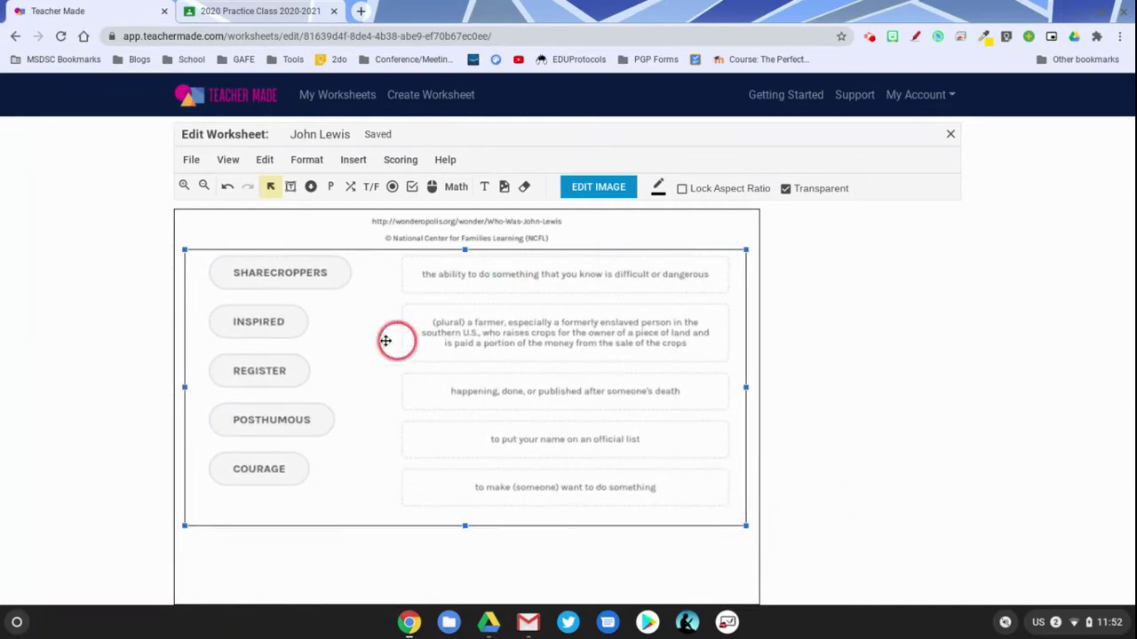
Step: Add matching boxes over SHARECROPPERS and its definition
click(351, 189)
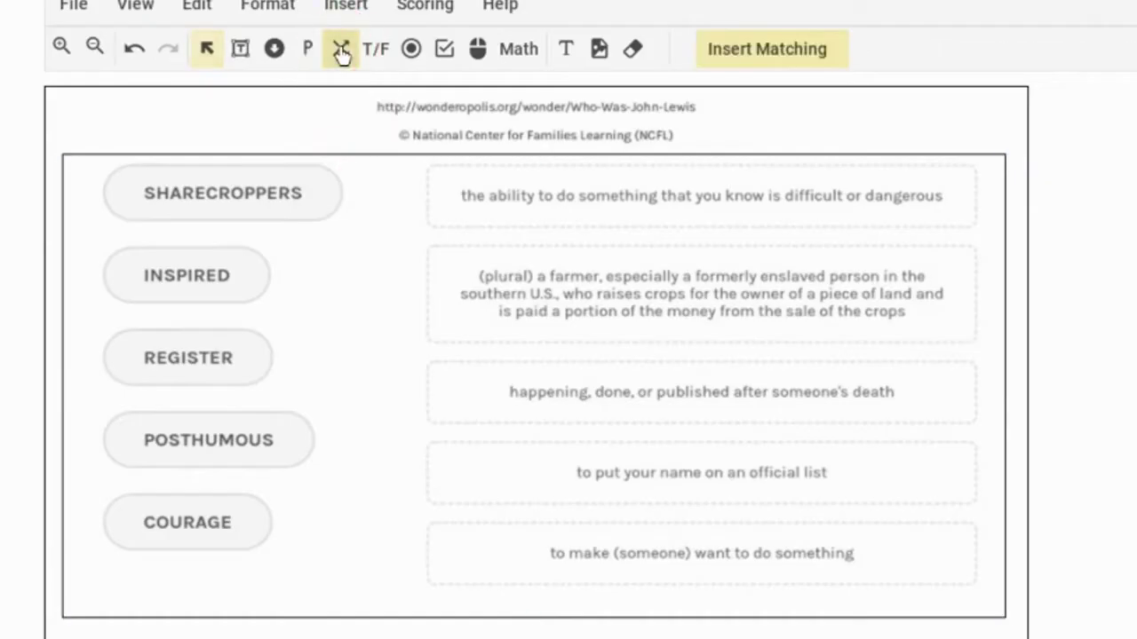
drag(203, 255, 289, 270)
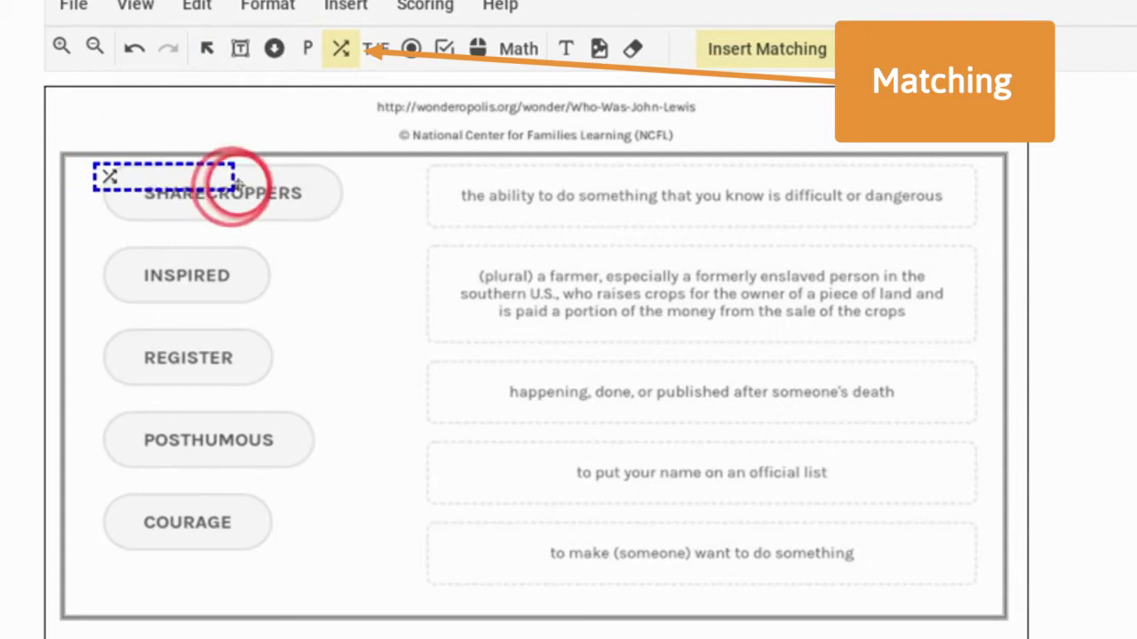
drag(236, 183, 346, 219)
click(340, 48)
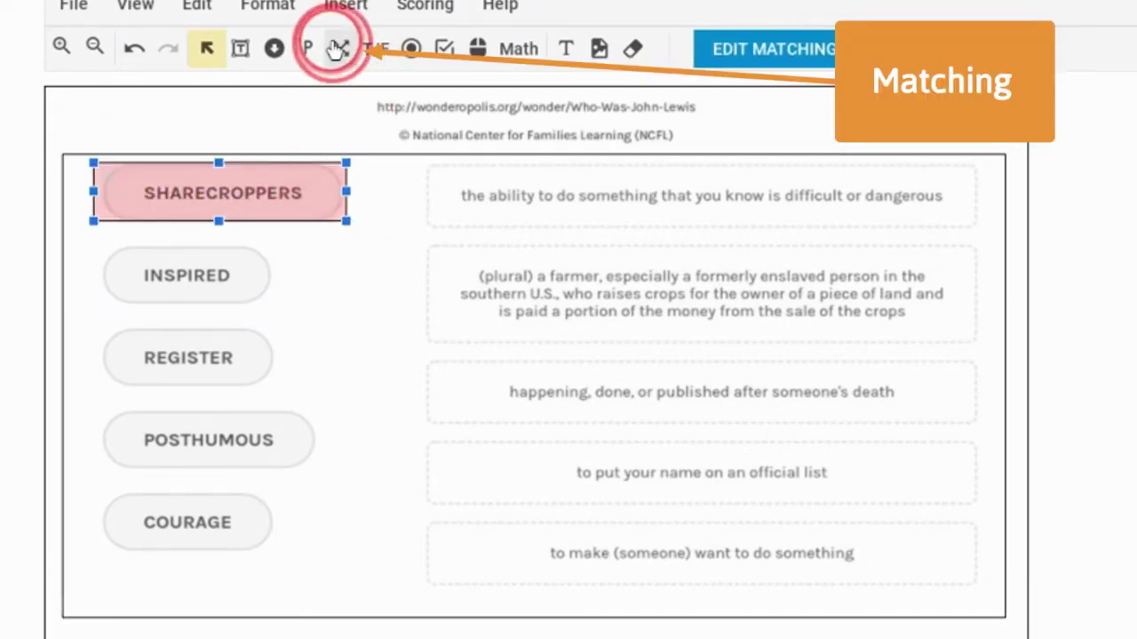
click(418, 235)
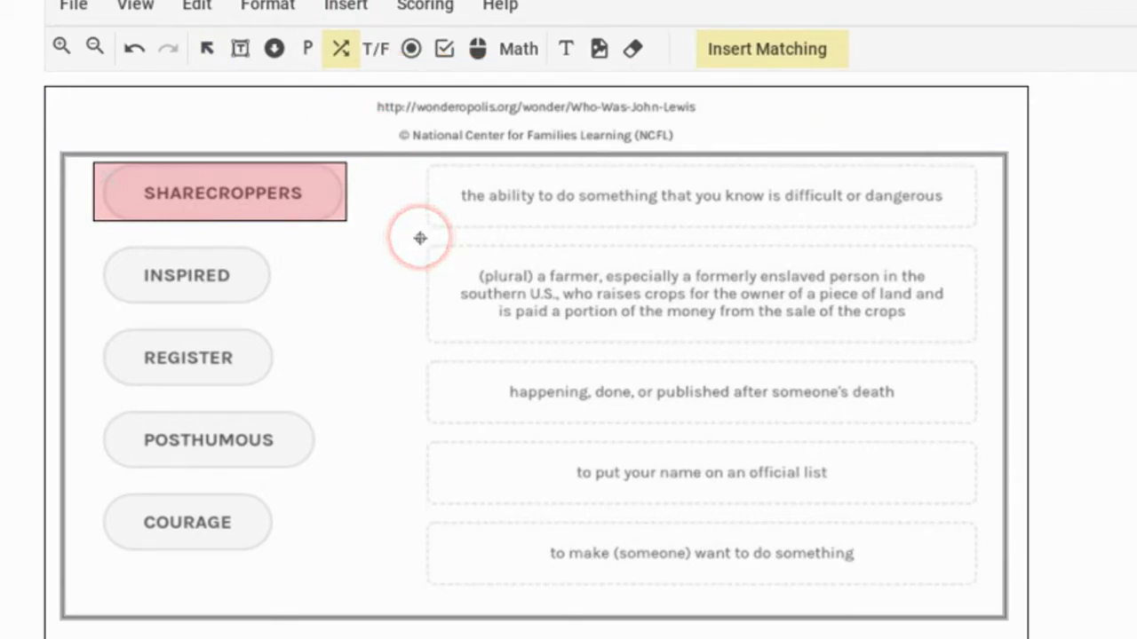
drag(426, 245, 970, 338)
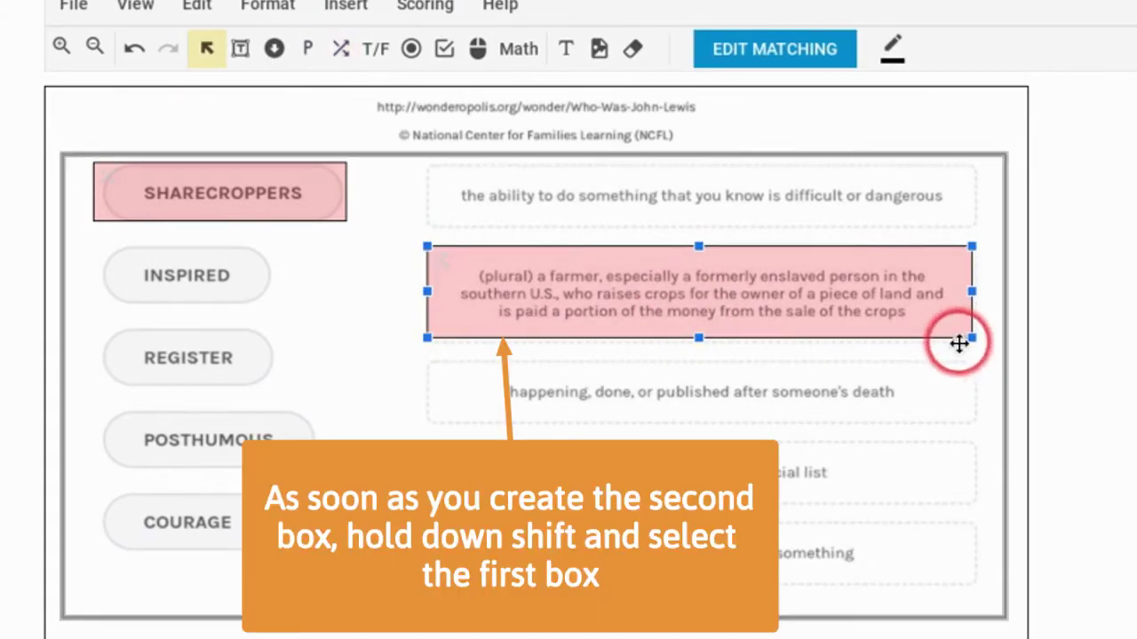
shift+click(282, 195)
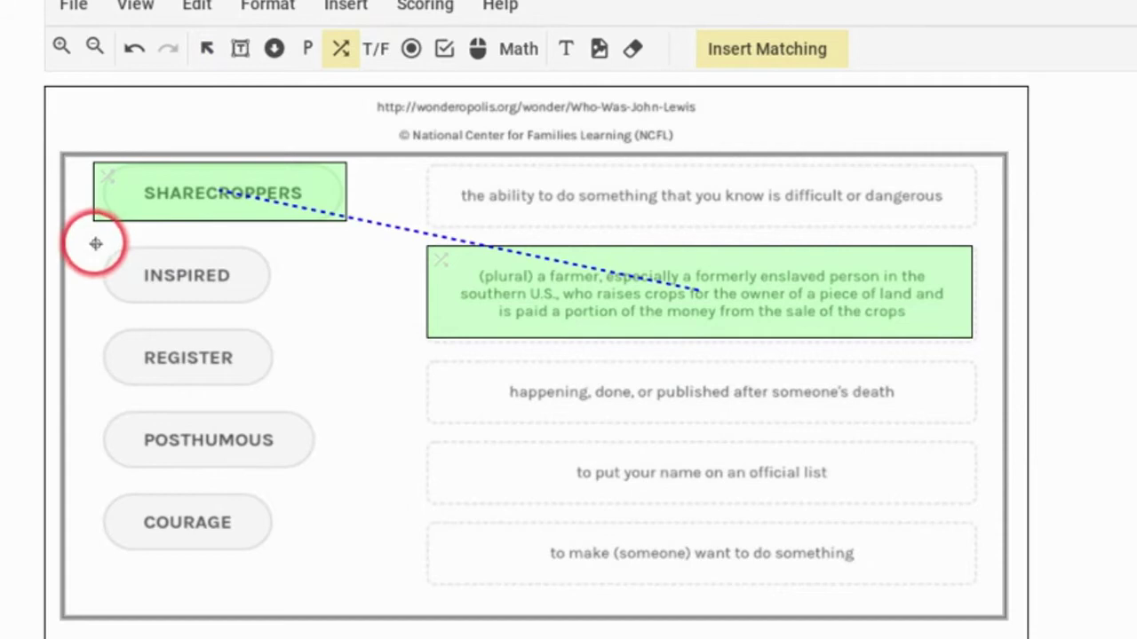
Step: Link INSPIRED and REGISTER to their definitions
drag(95, 243, 281, 306)
click(340, 48)
click(449, 533)
click(340, 48)
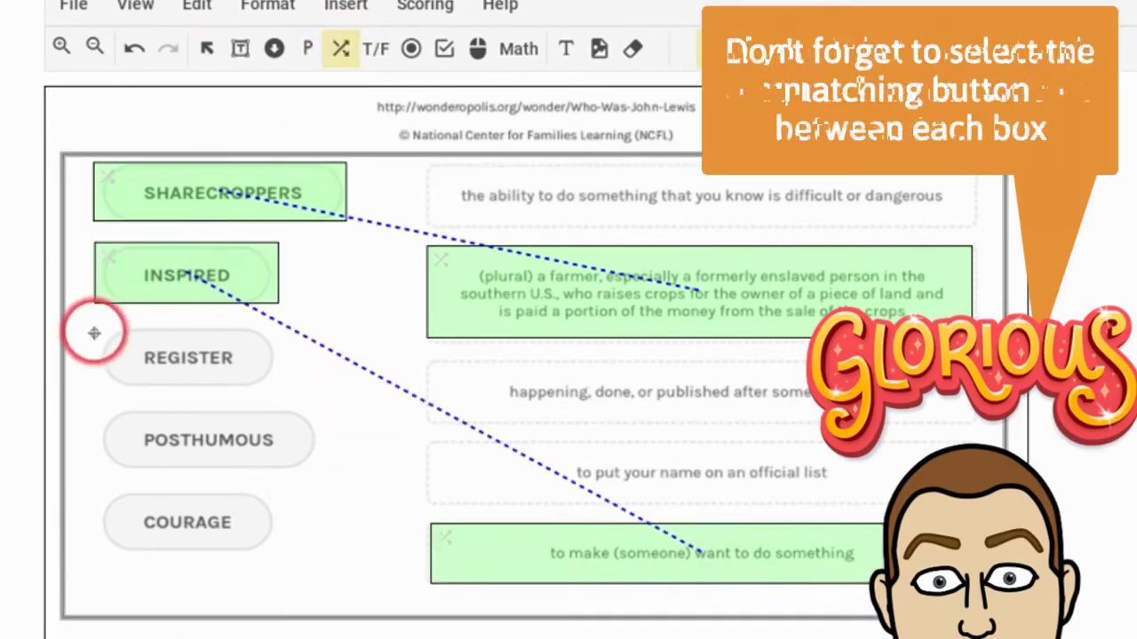
drag(97, 326, 283, 380)
click(338, 49)
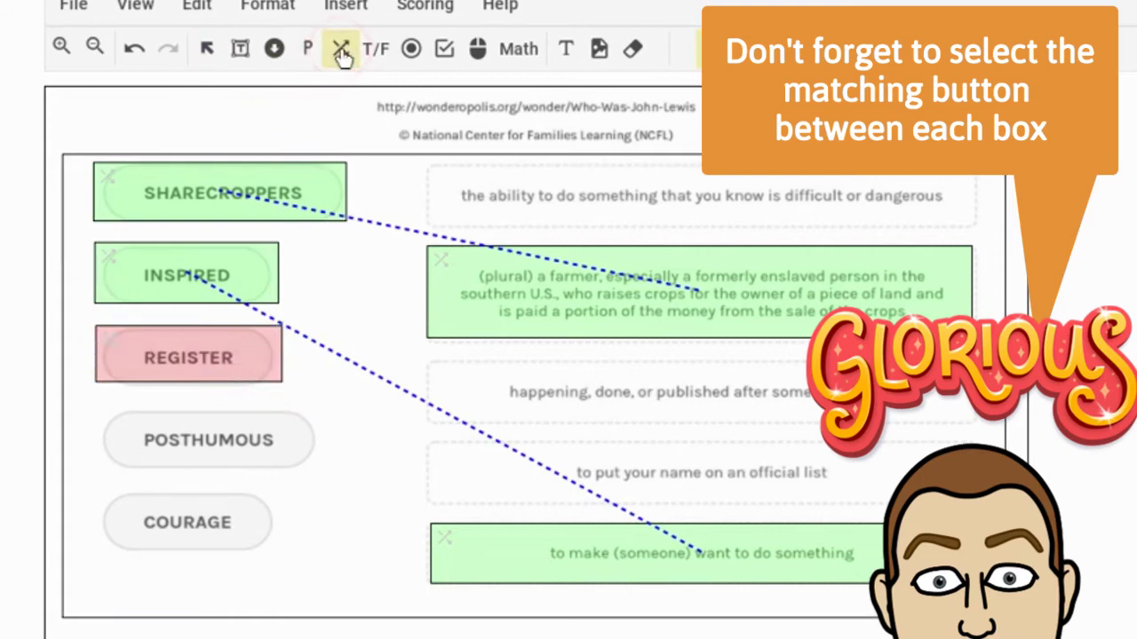
drag(427, 448, 968, 505)
click(340, 48)
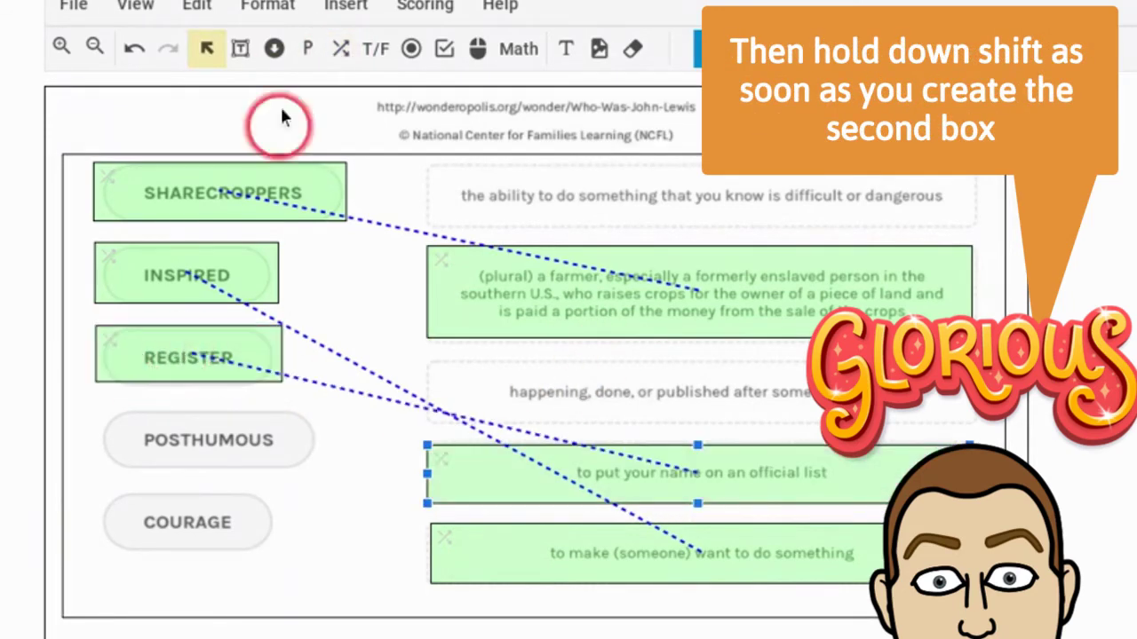
Step: Link POSTHUMOUS and COURAGE to their definitions
drag(106, 408, 309, 464)
click(340, 48)
drag(431, 362, 914, 421)
click(337, 50)
drag(97, 482, 275, 545)
click(340, 48)
drag(426, 160, 970, 231)
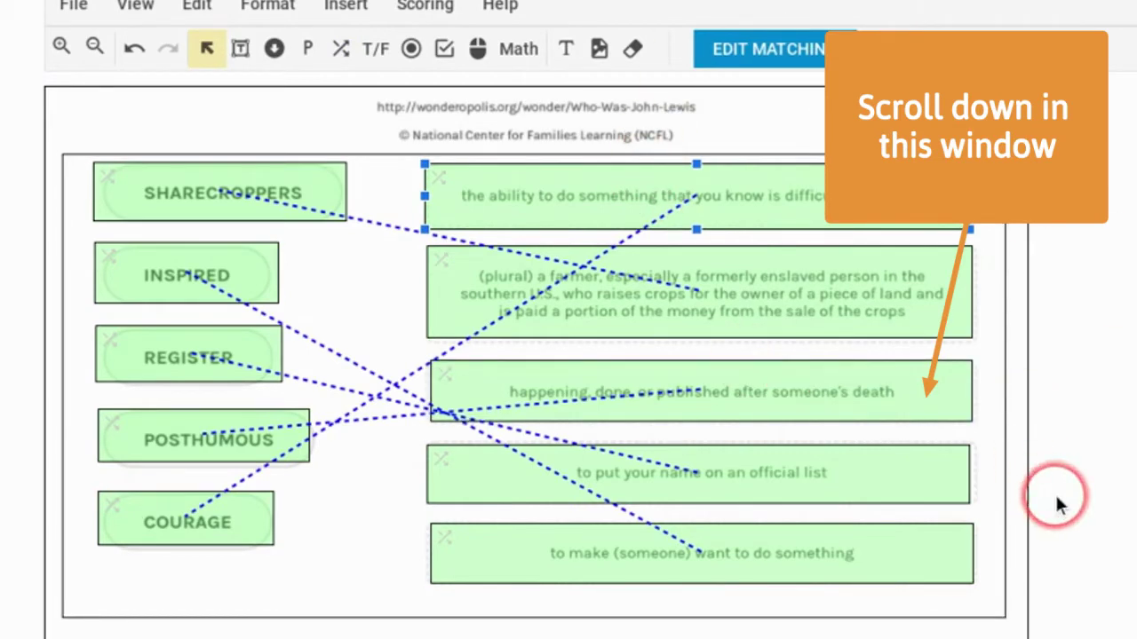
Step: Draw a text box below the matching exercise and paste in the reflection question
scroll(964, 626, down, 3)
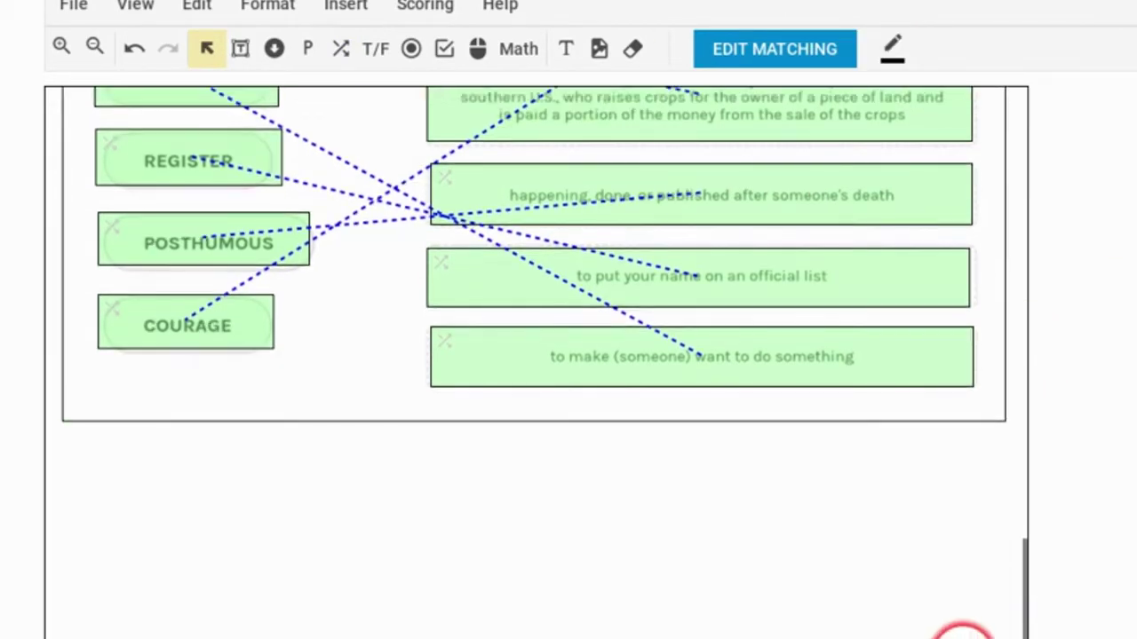
click(566, 49)
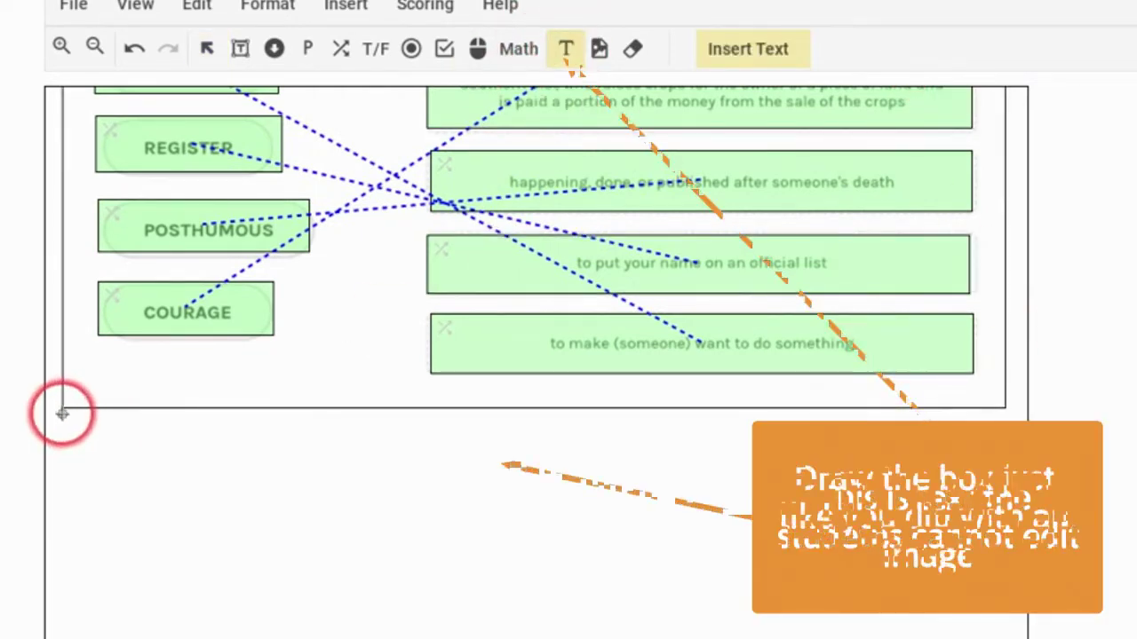
mouse_move(63, 416)
mouse_down()
mouse_move(746, 544)
mouse_move(1010, 542)
mouse_up()
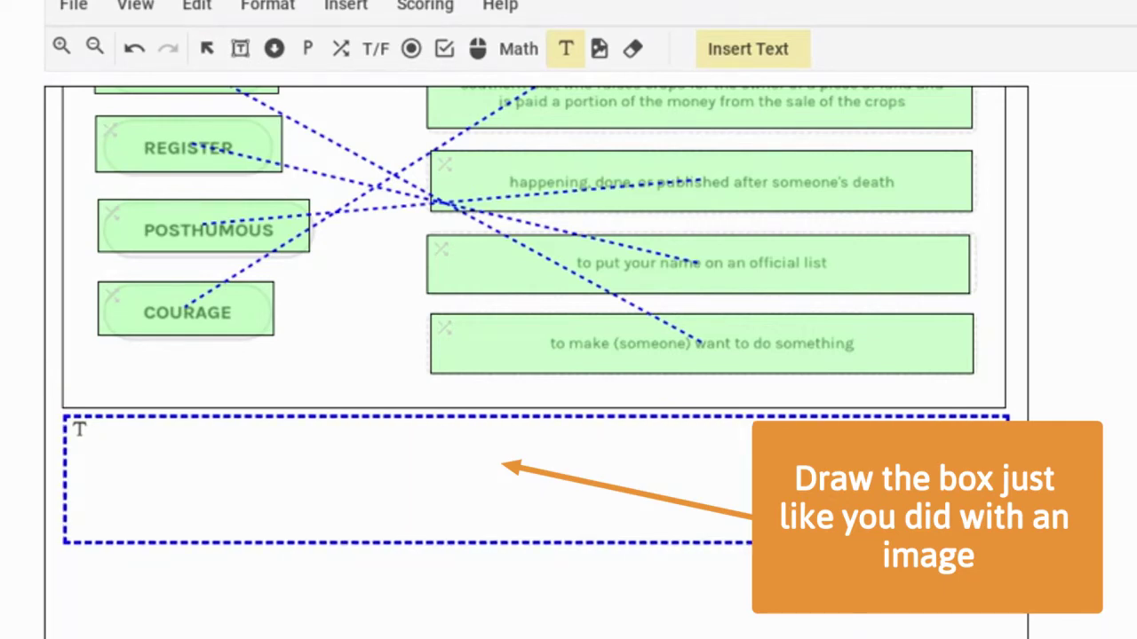
click(738, 55)
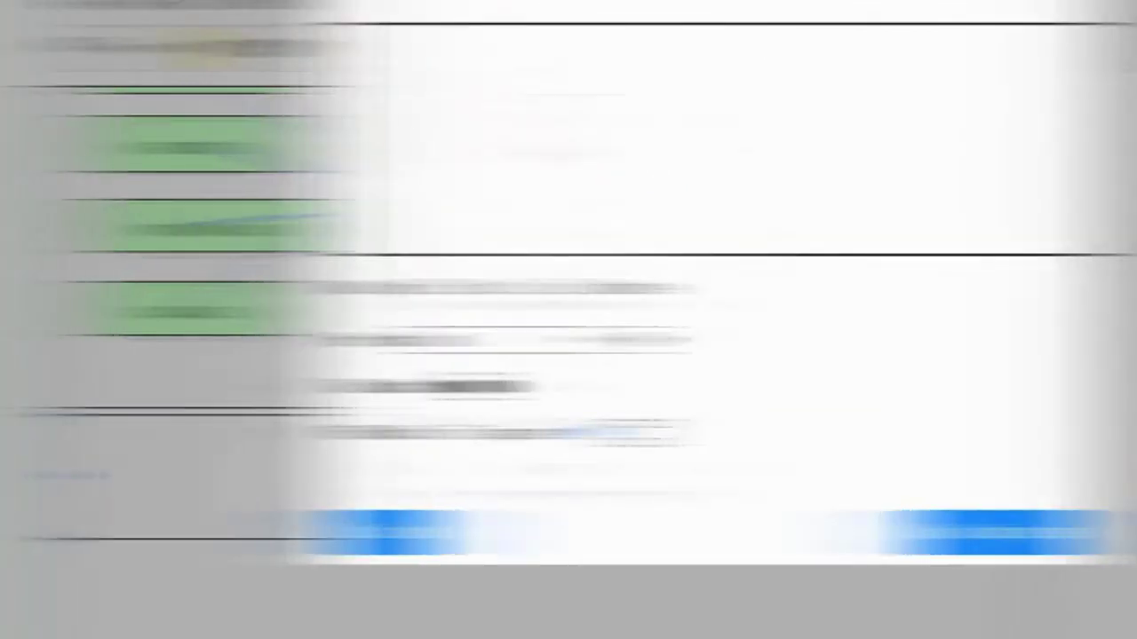
right_click(382, 46)
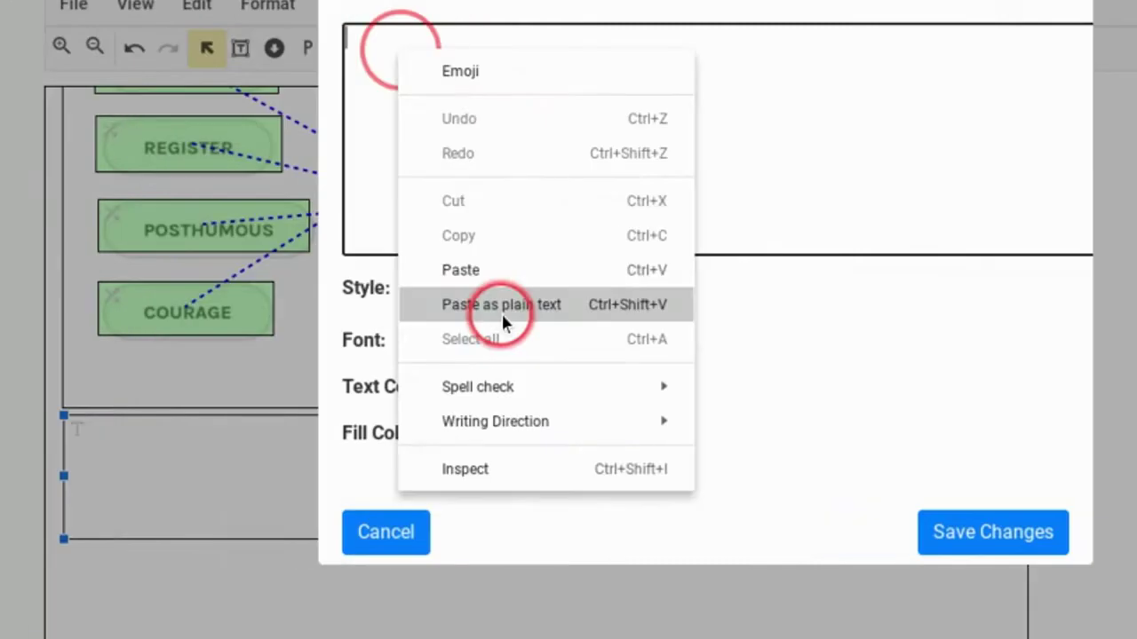
click(499, 266)
Step: Give the question box a bright yellow-green fill and save the changes
click(706, 353)
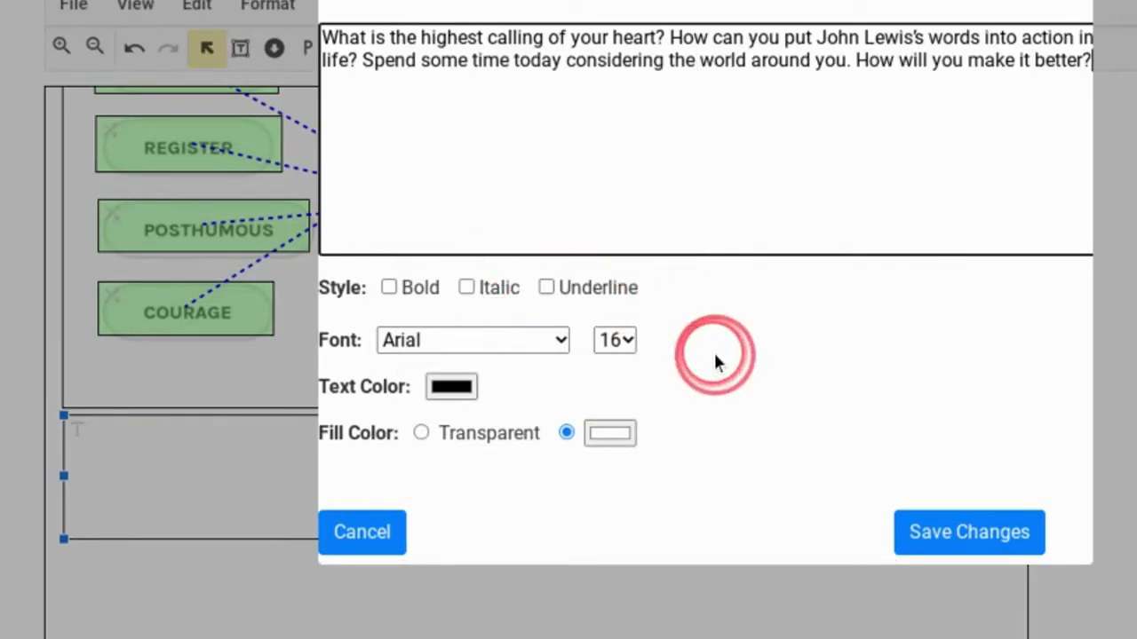
click(584, 473)
click(419, 435)
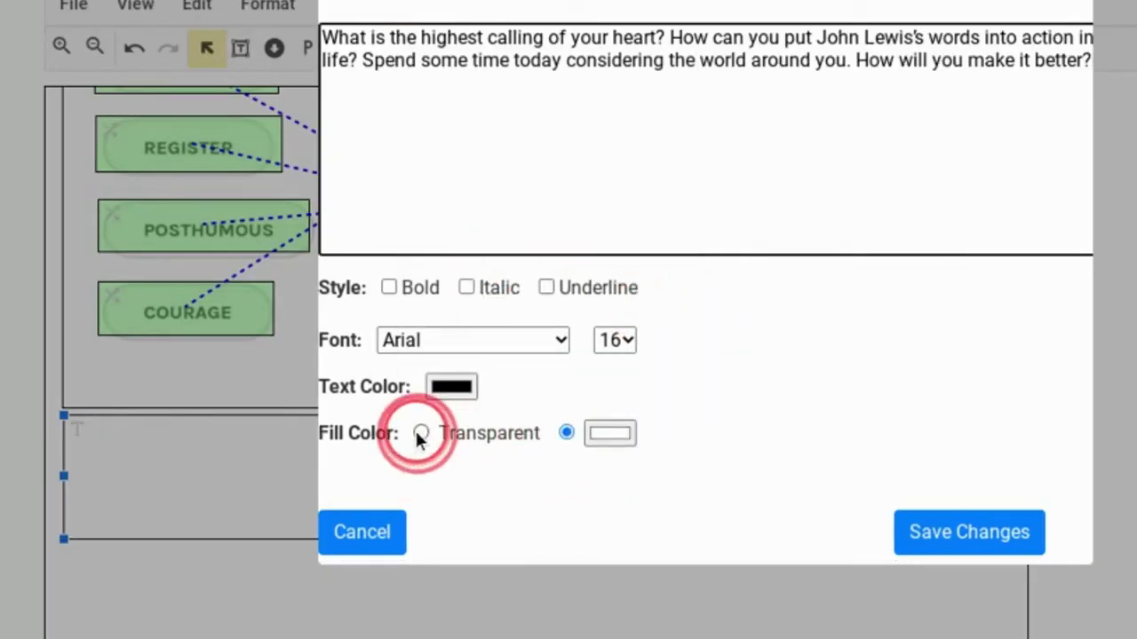
click(593, 434)
click(707, 611)
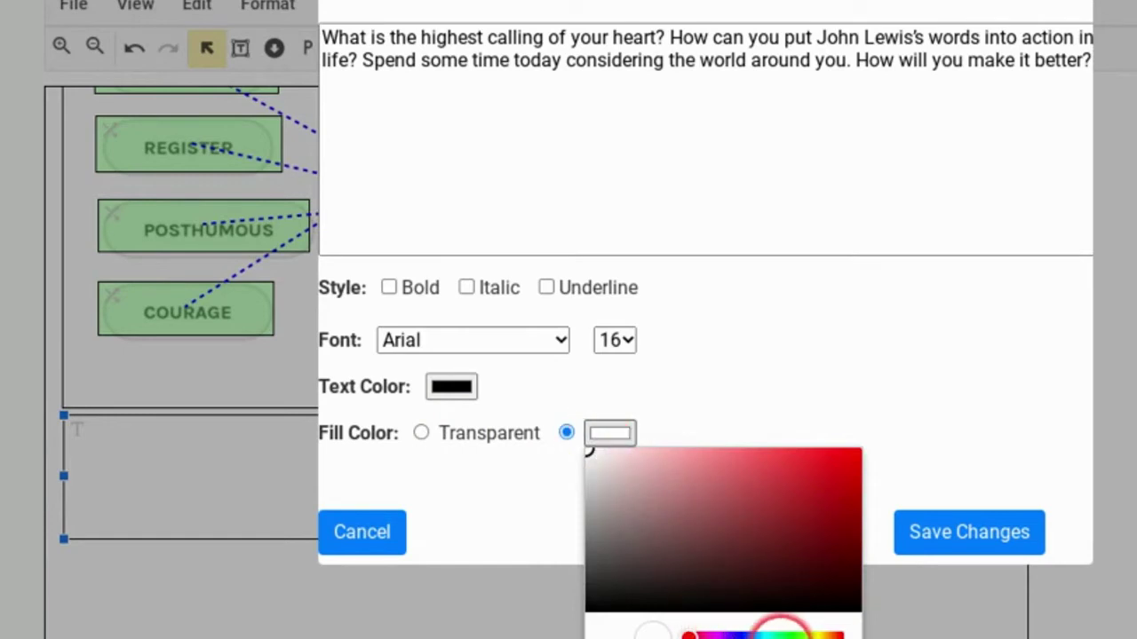
click(812, 629)
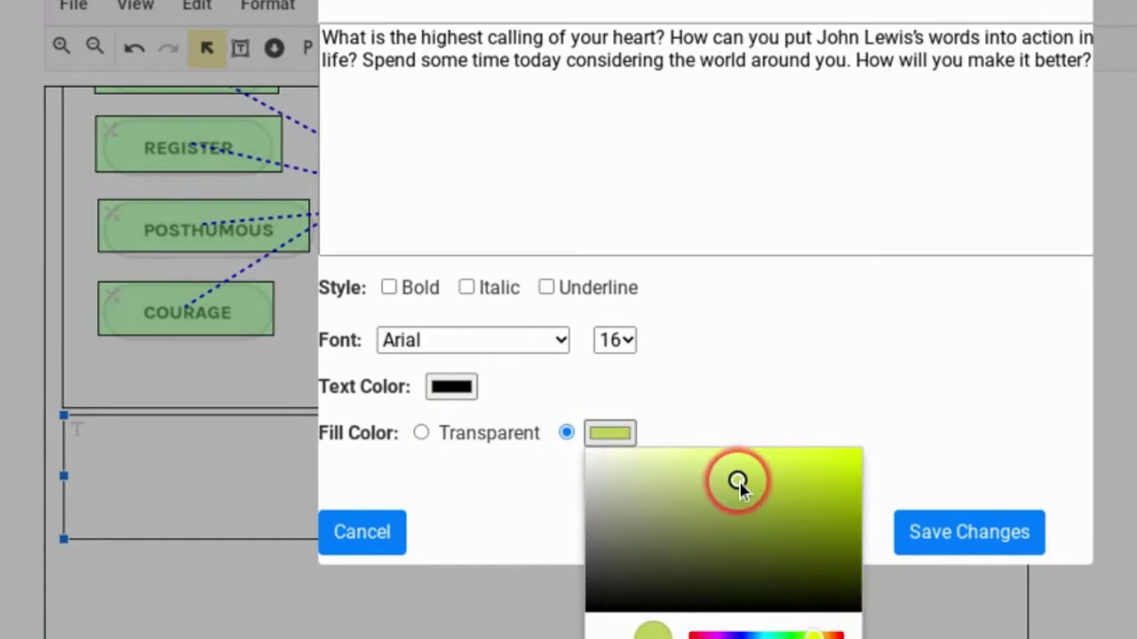
mouse_move(738, 485)
mouse_down()
mouse_move(737, 495)
mouse_move(698, 471)
mouse_move(790, 473)
mouse_up()
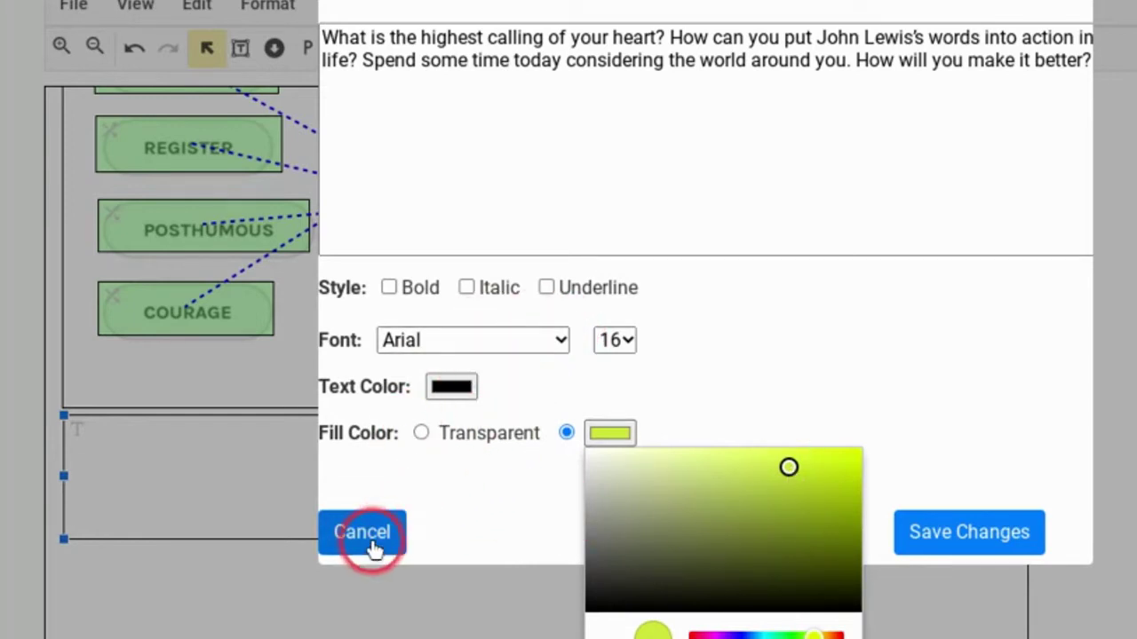
click(908, 406)
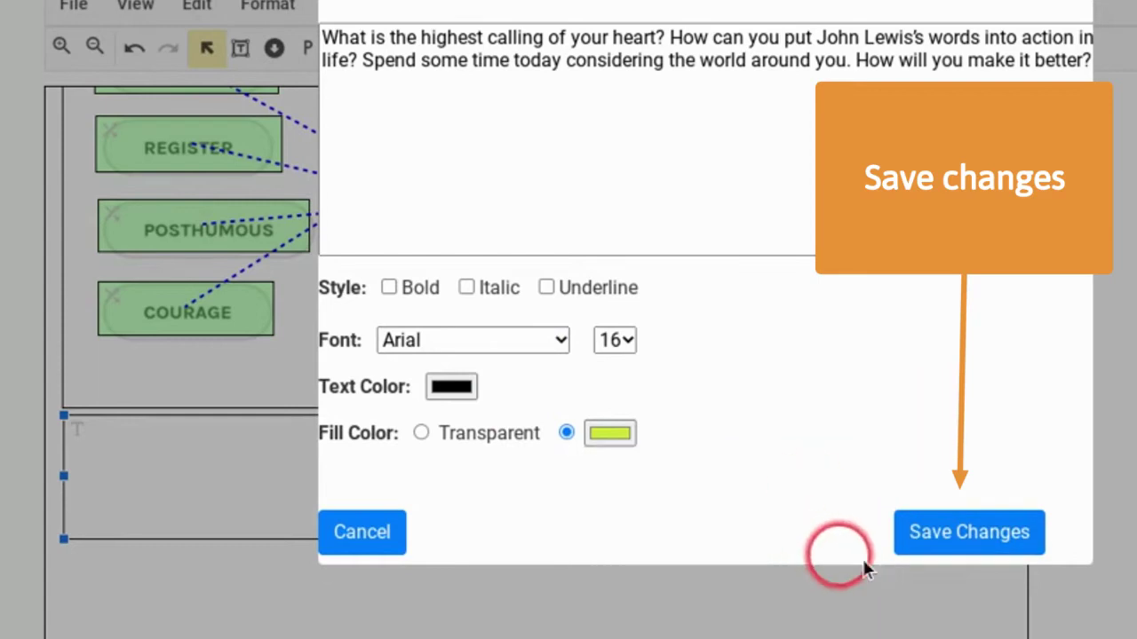
click(966, 532)
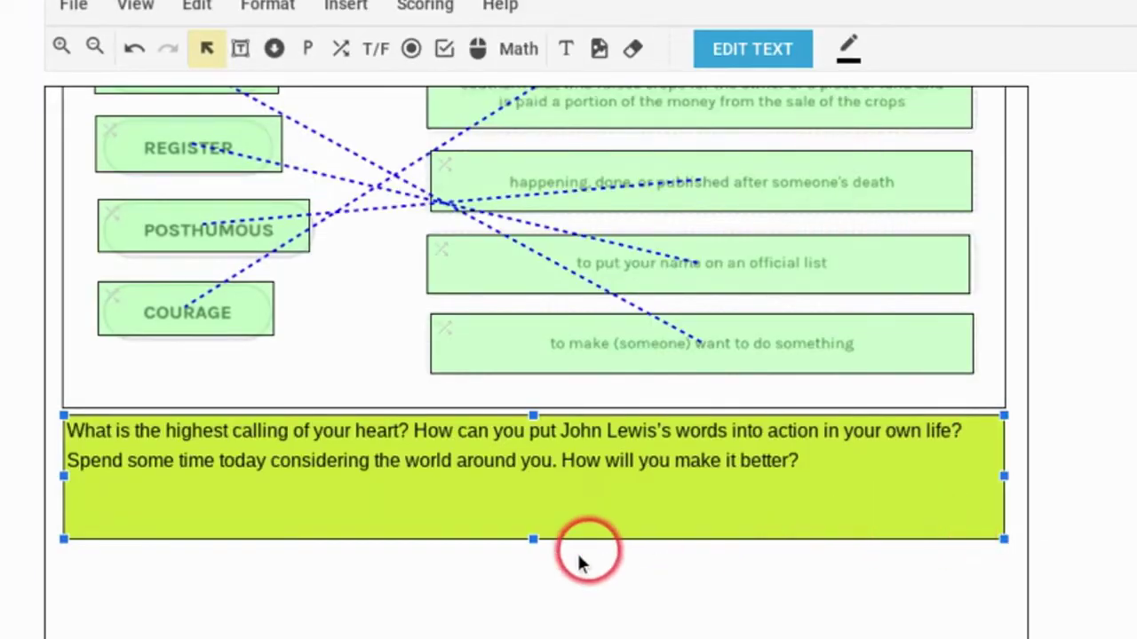
Step: Shrink the question box to fit its text
drag(533, 532, 530, 485)
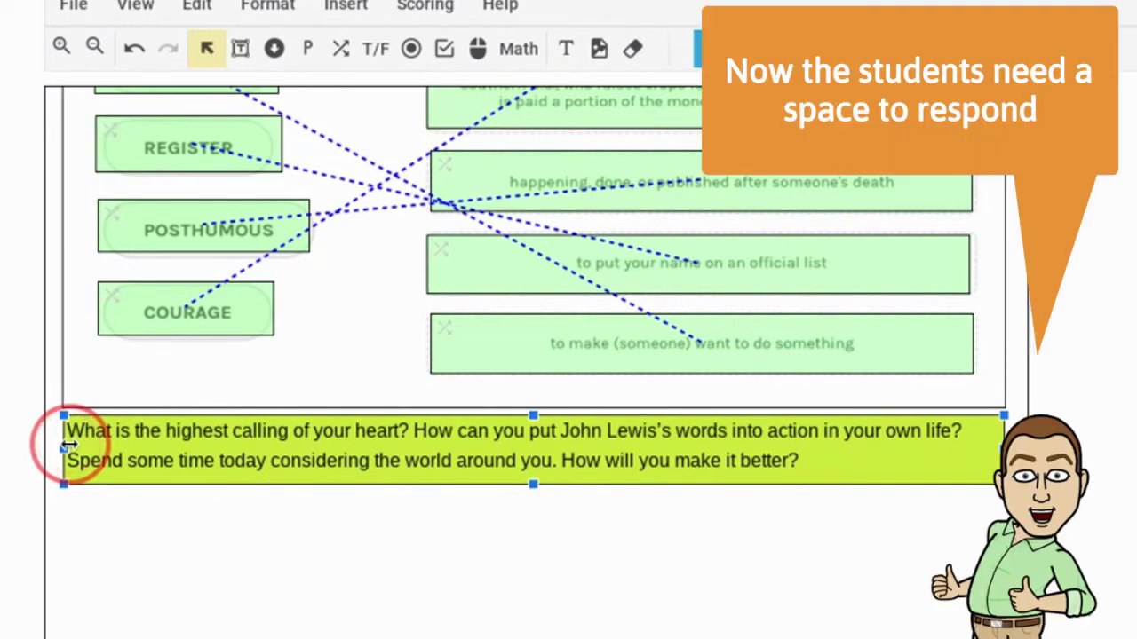
drag(64, 448, 62, 449)
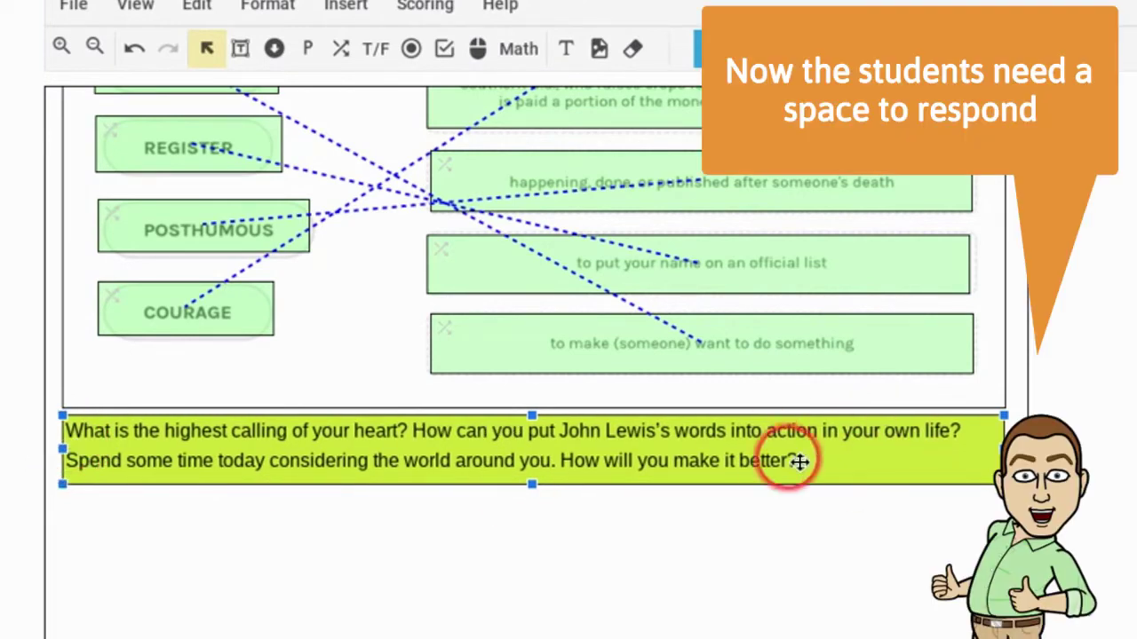
click(252, 47)
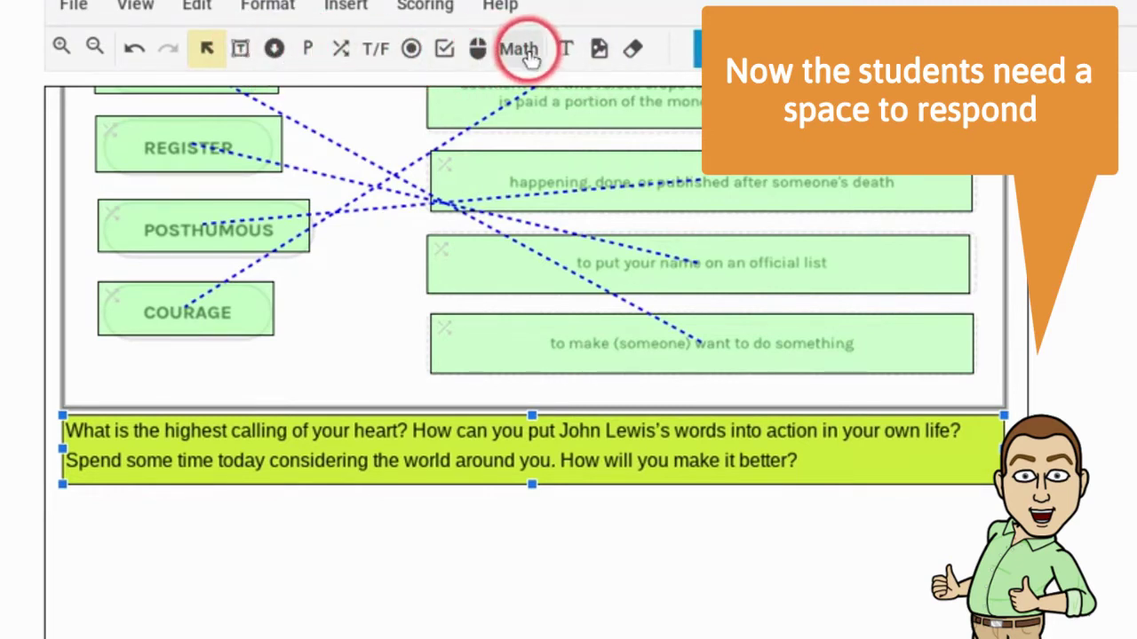
click(307, 52)
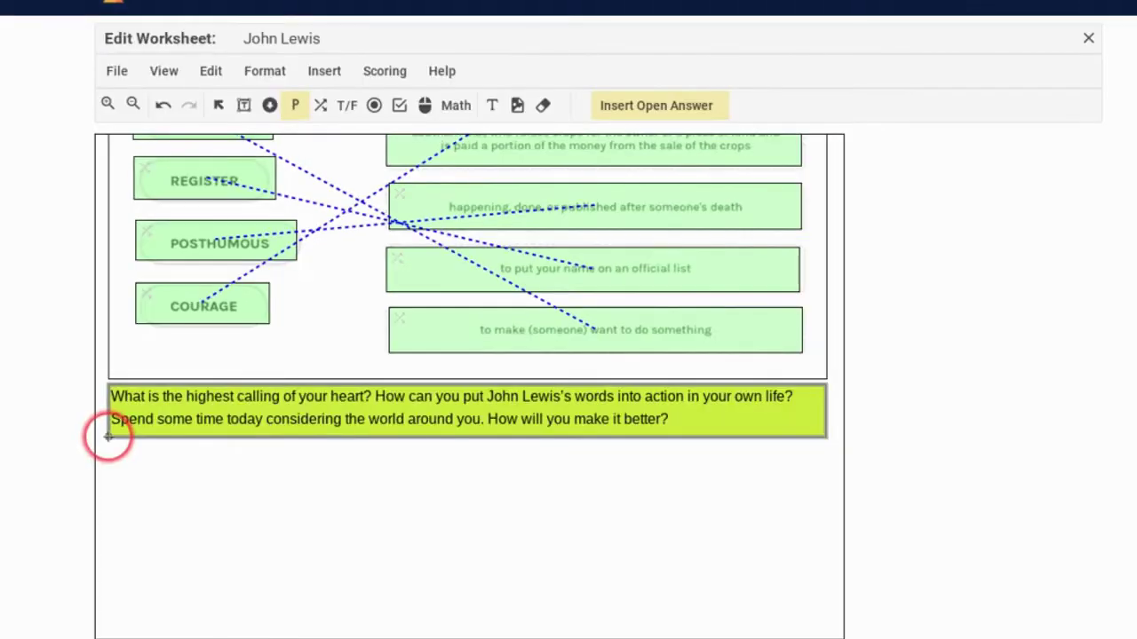
drag(108, 436, 742, 613)
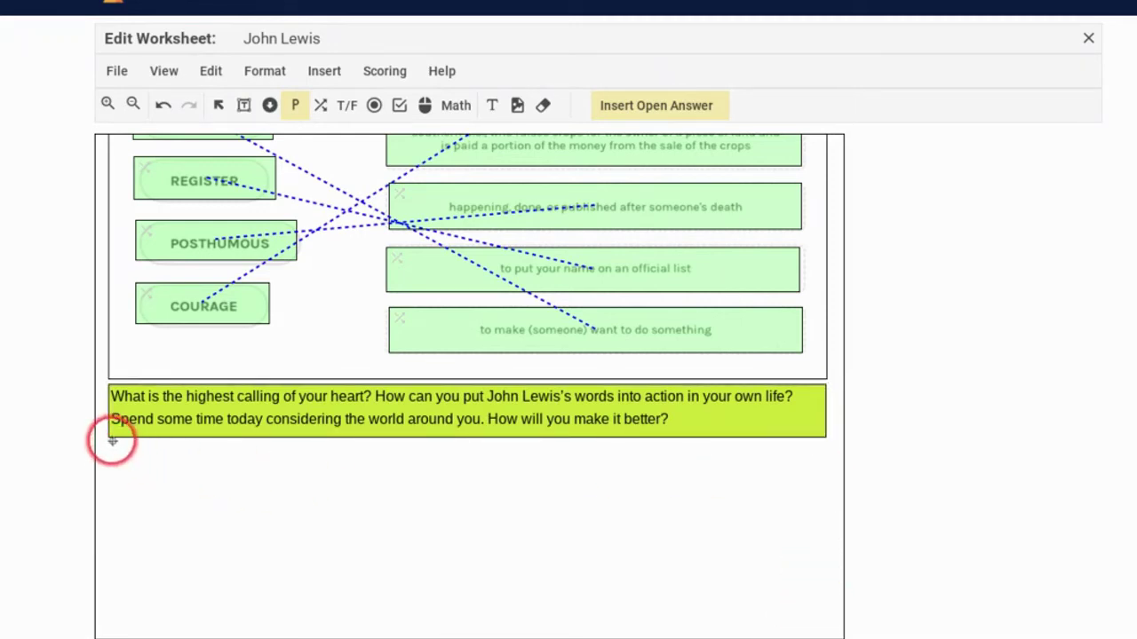
drag(109, 442, 817, 596)
scroll(835, 488, down, 5)
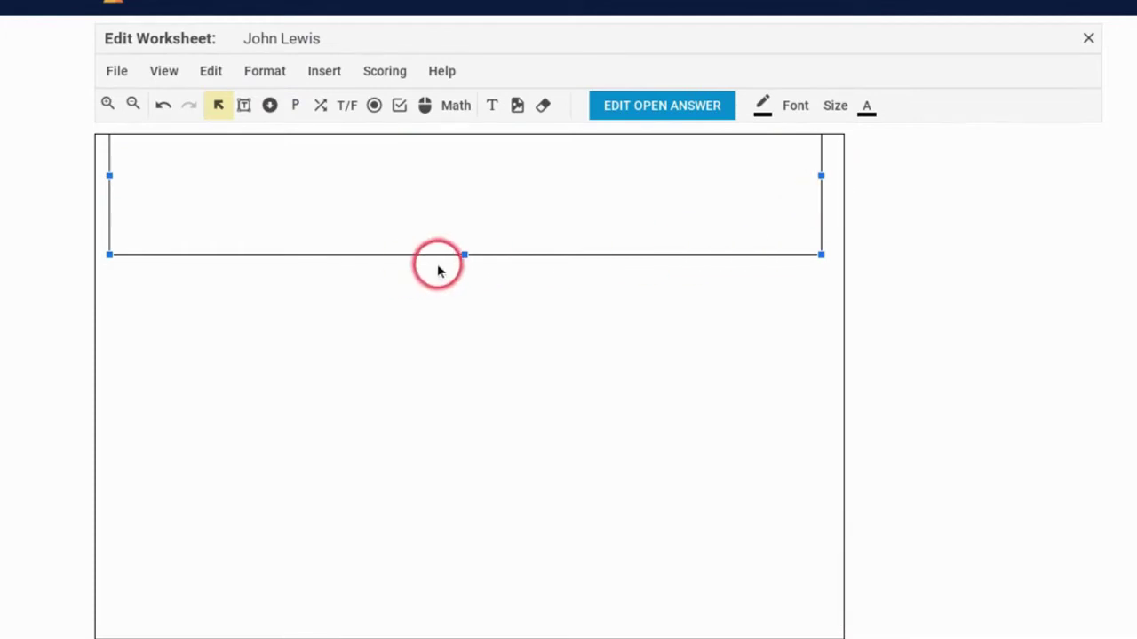
drag(462, 257, 518, 618)
scroll(807, 470, down, 1)
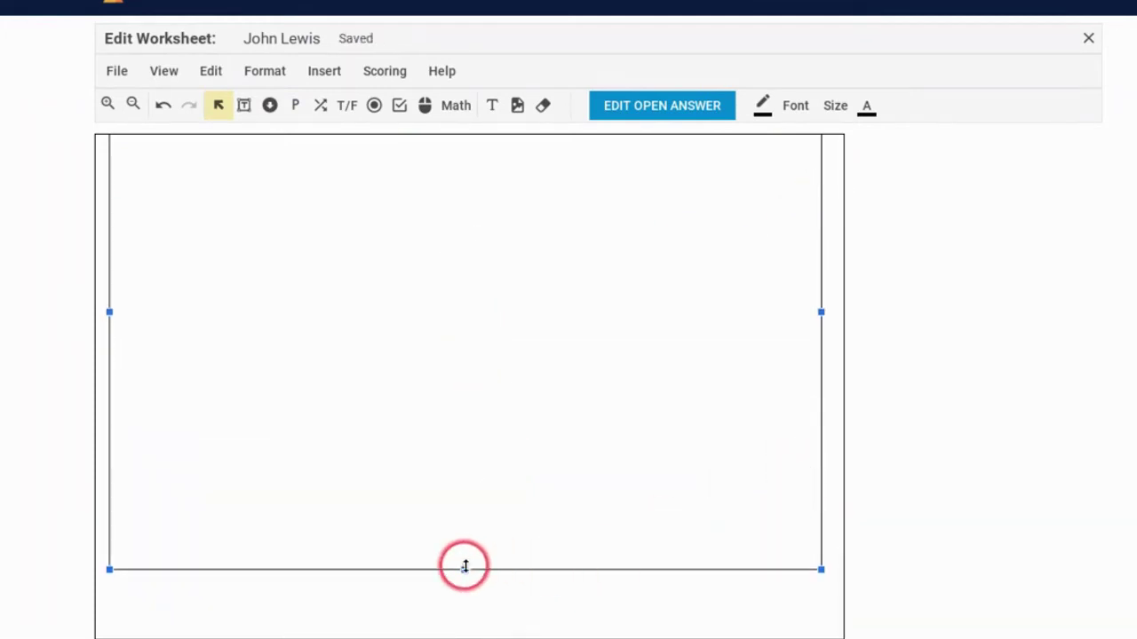
drag(464, 569, 467, 605)
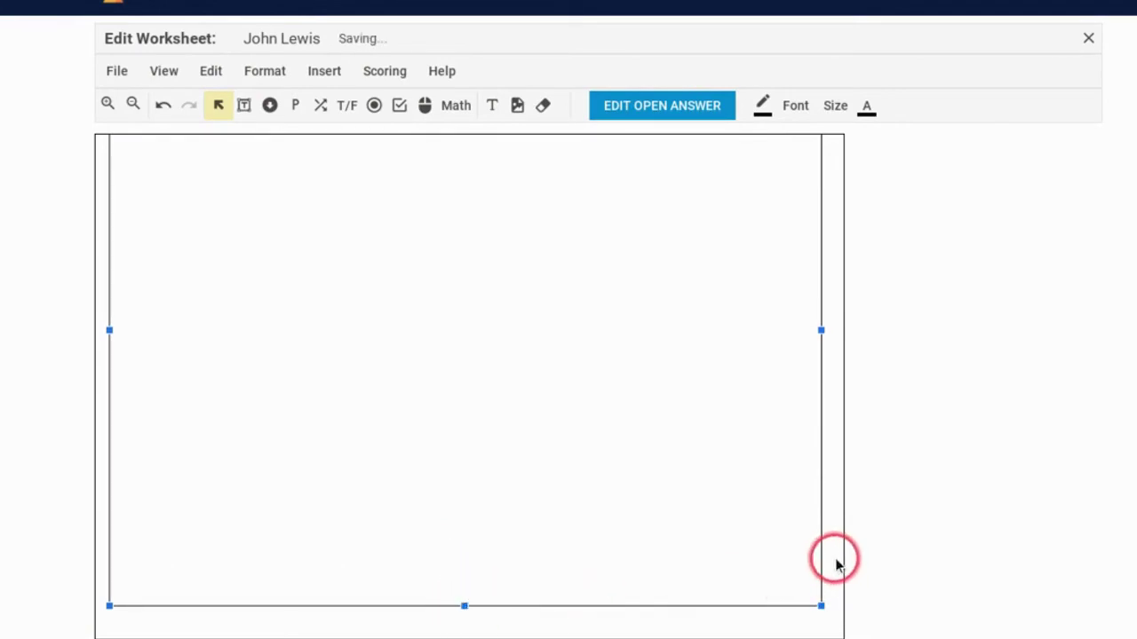
scroll(837, 564, up, 5)
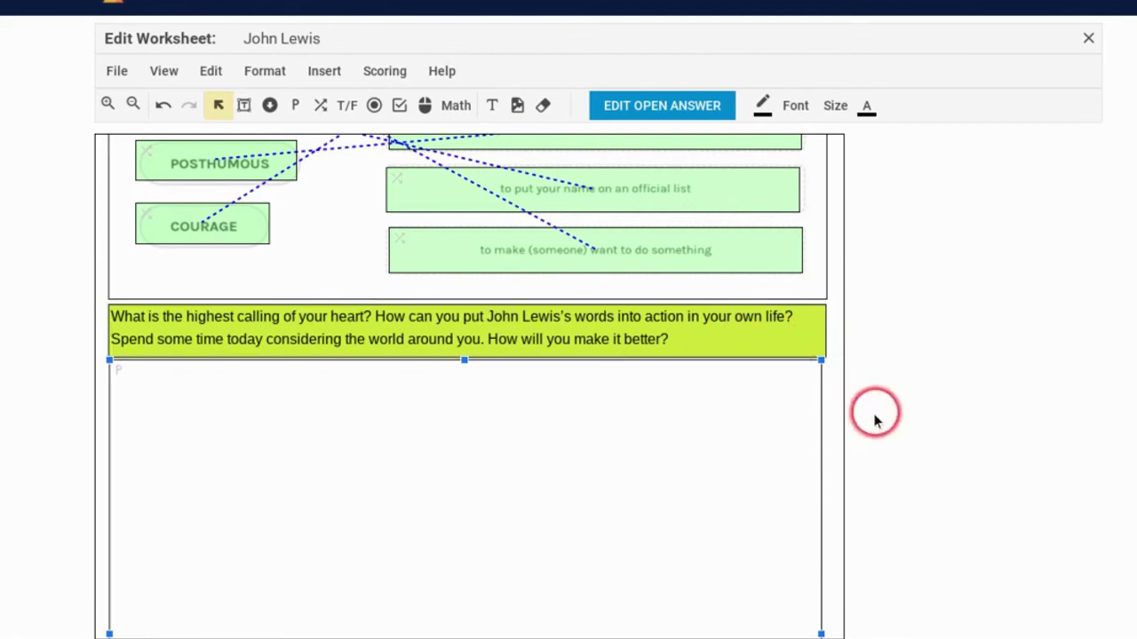
scroll(835, 506, down, 1)
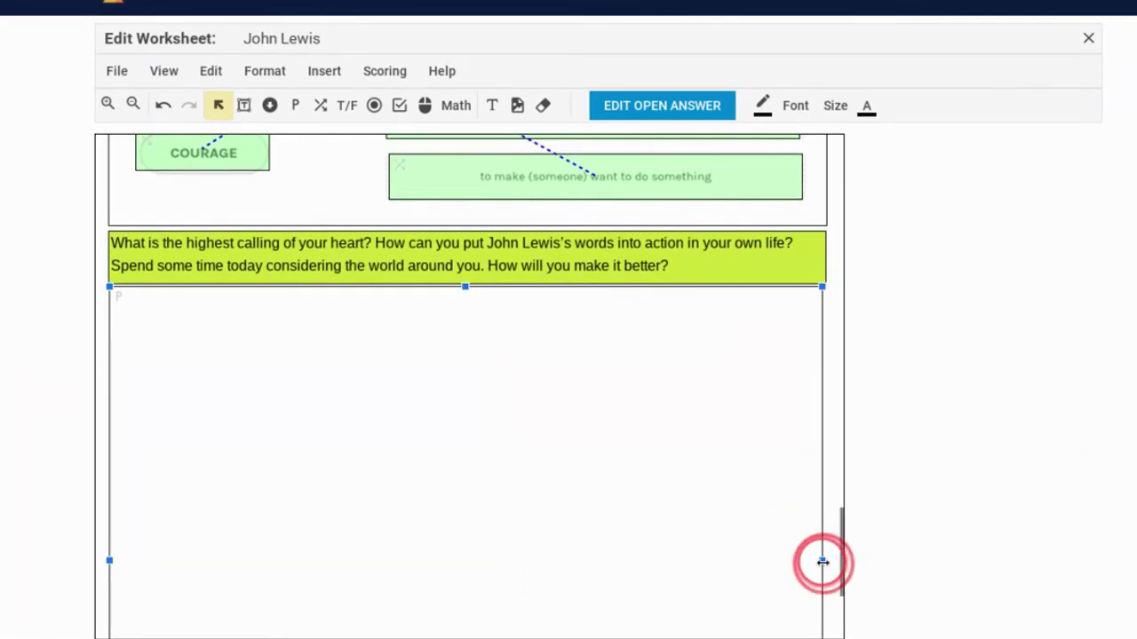
drag(823, 561, 825, 560)
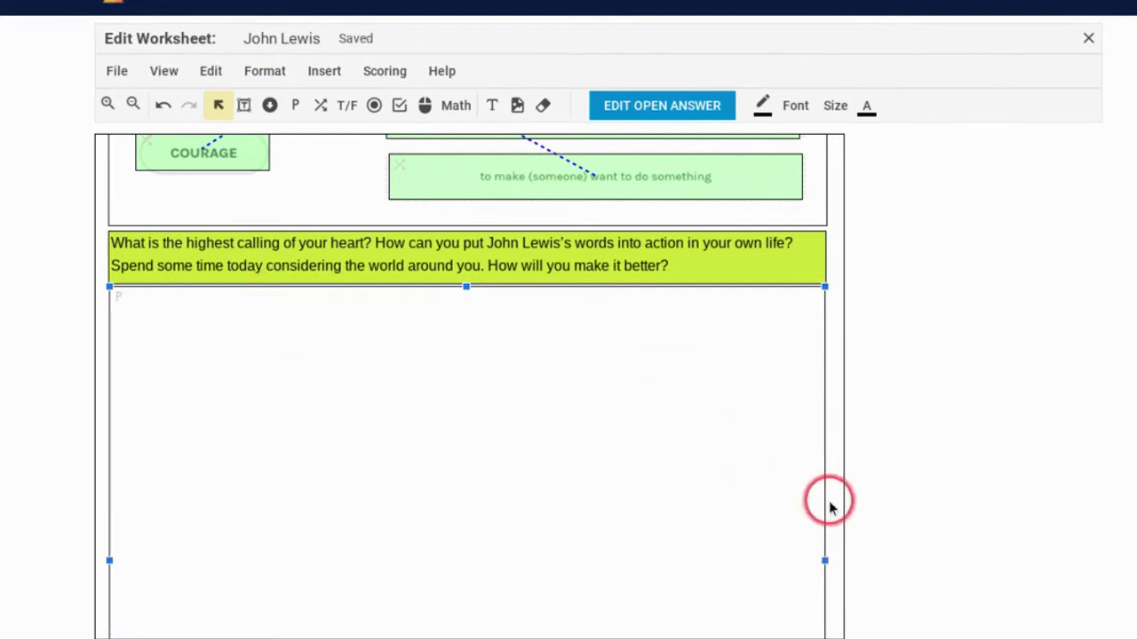
scroll(830, 500, up, 5)
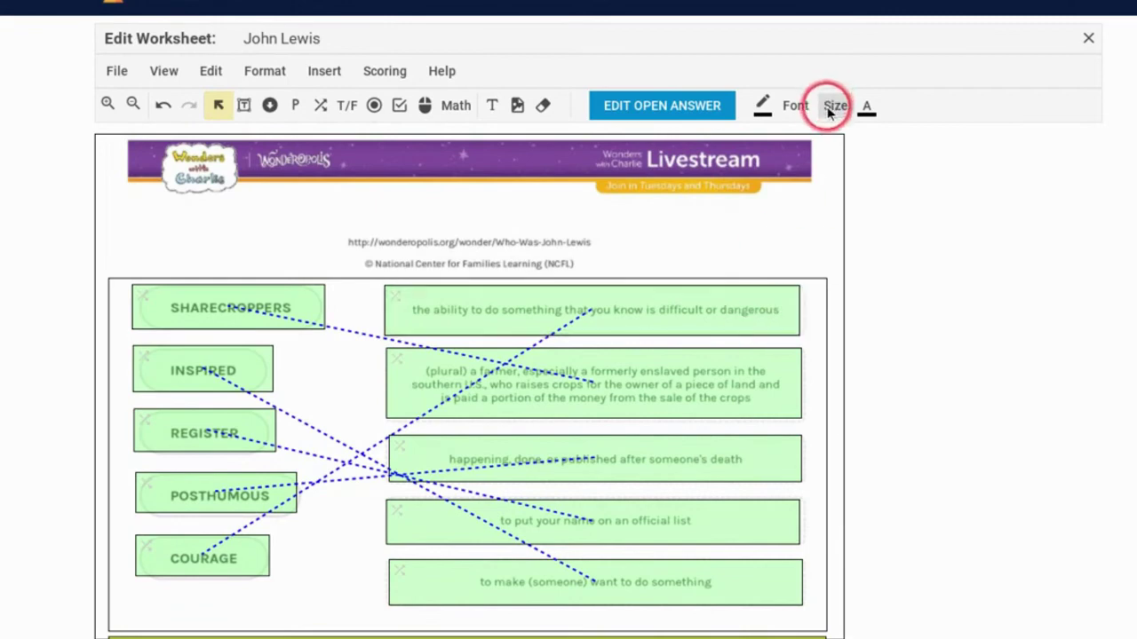
scroll(796, 177, up, 20)
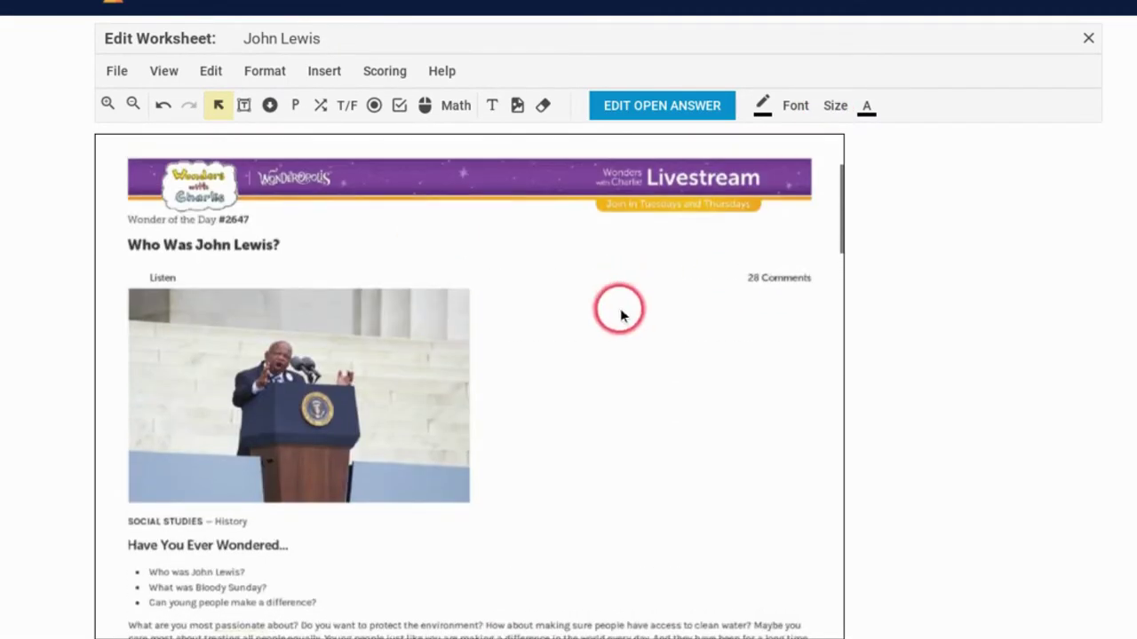
scroll(721, 353, down, 5)
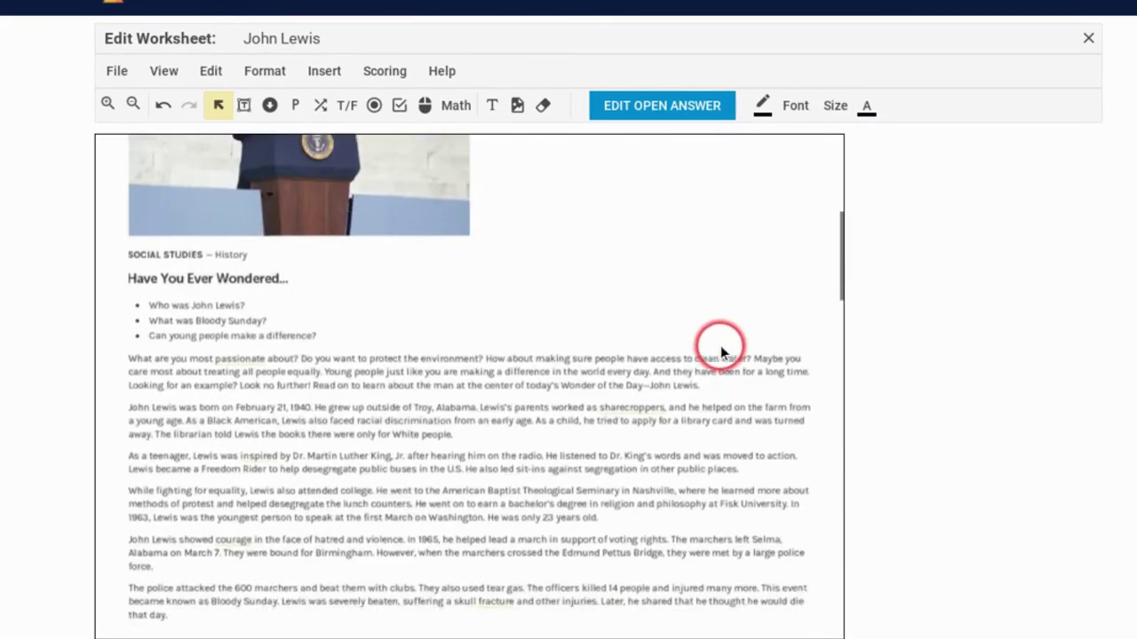
scroll(721, 353, down, 1)
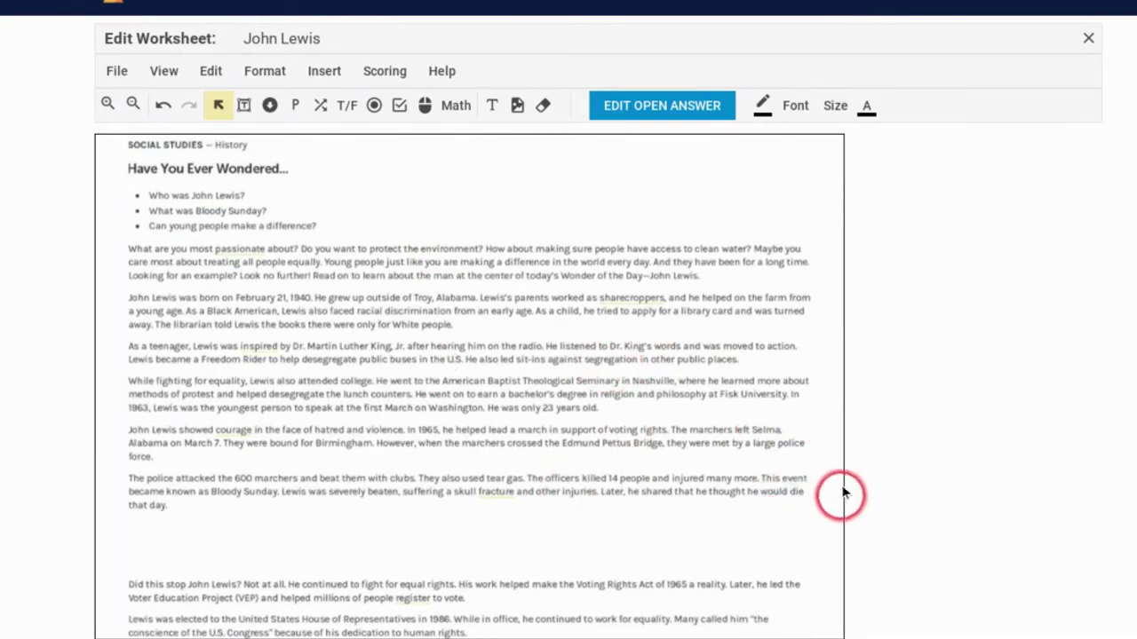
scroll(805, 485, down, 10)
scroll(806, 487, down, 6)
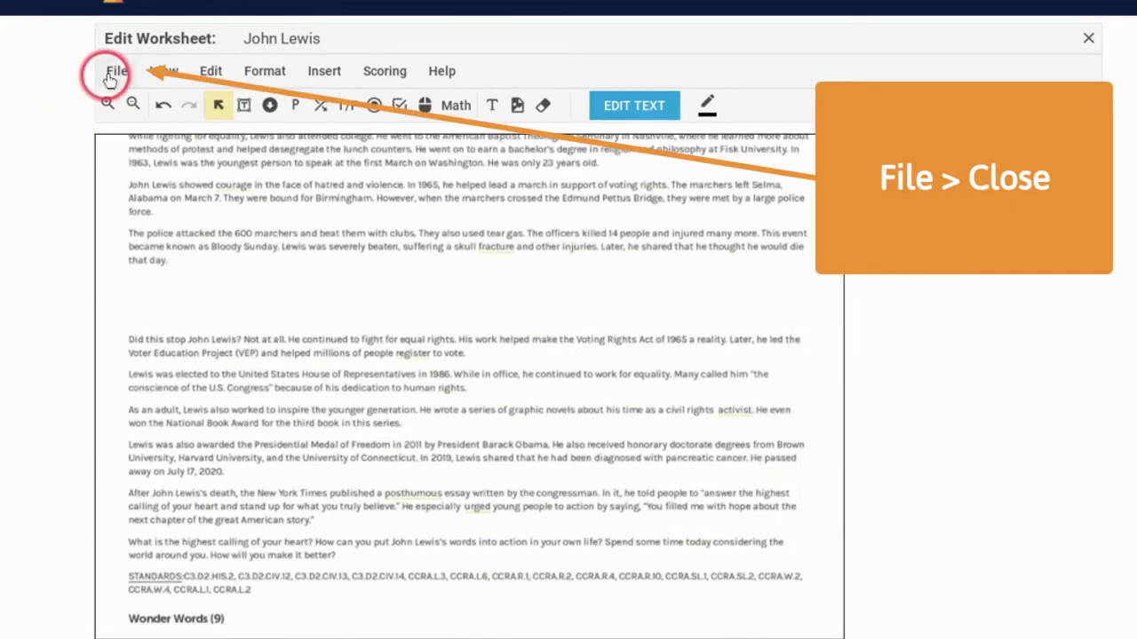
Step: Close the editor and create the John Lewis assignment with Google-account-only sign-in
click(110, 74)
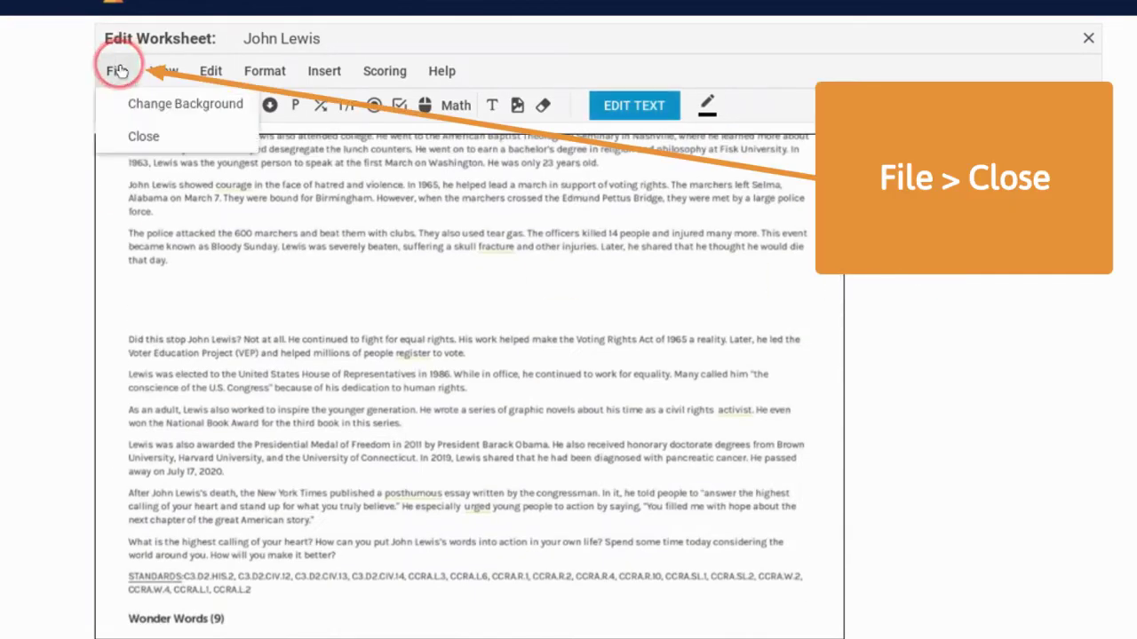
click(145, 143)
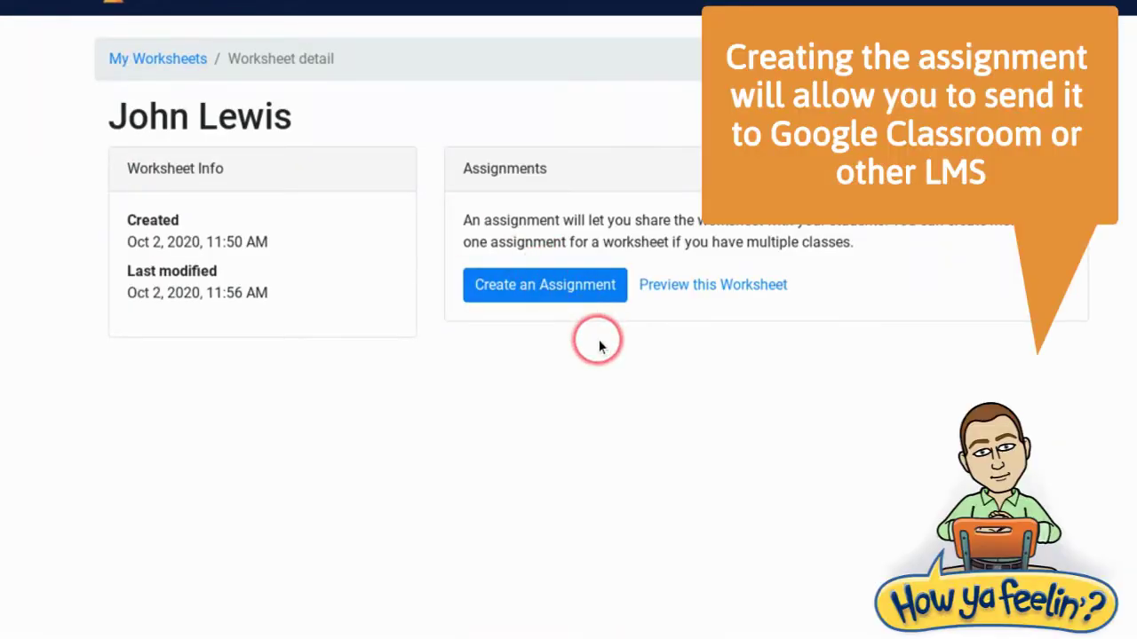
click(577, 287)
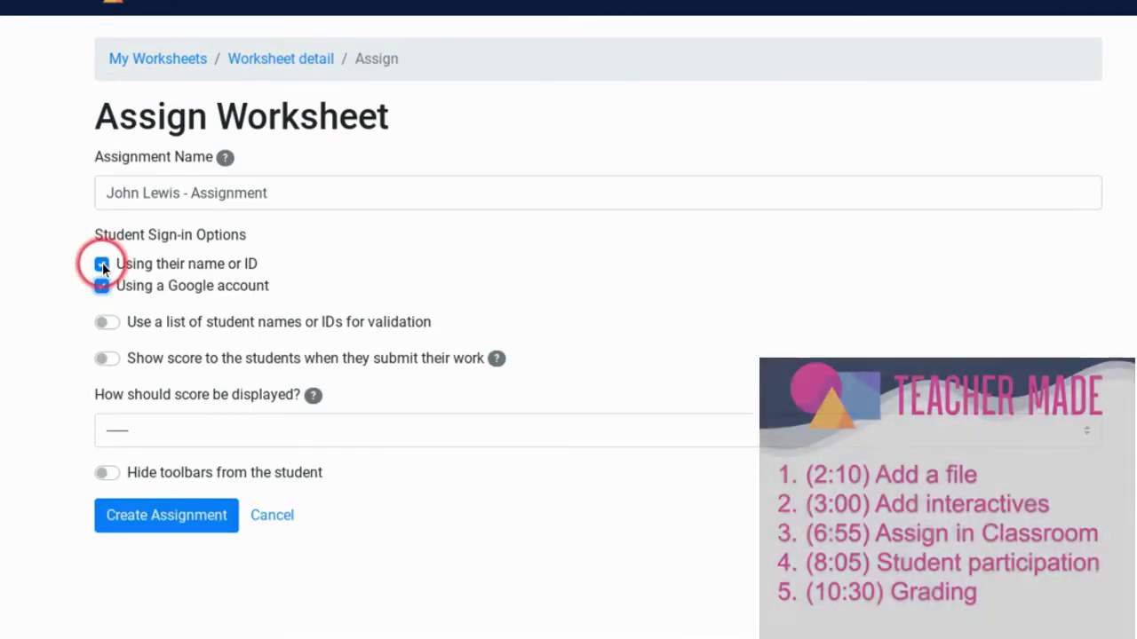
click(102, 263)
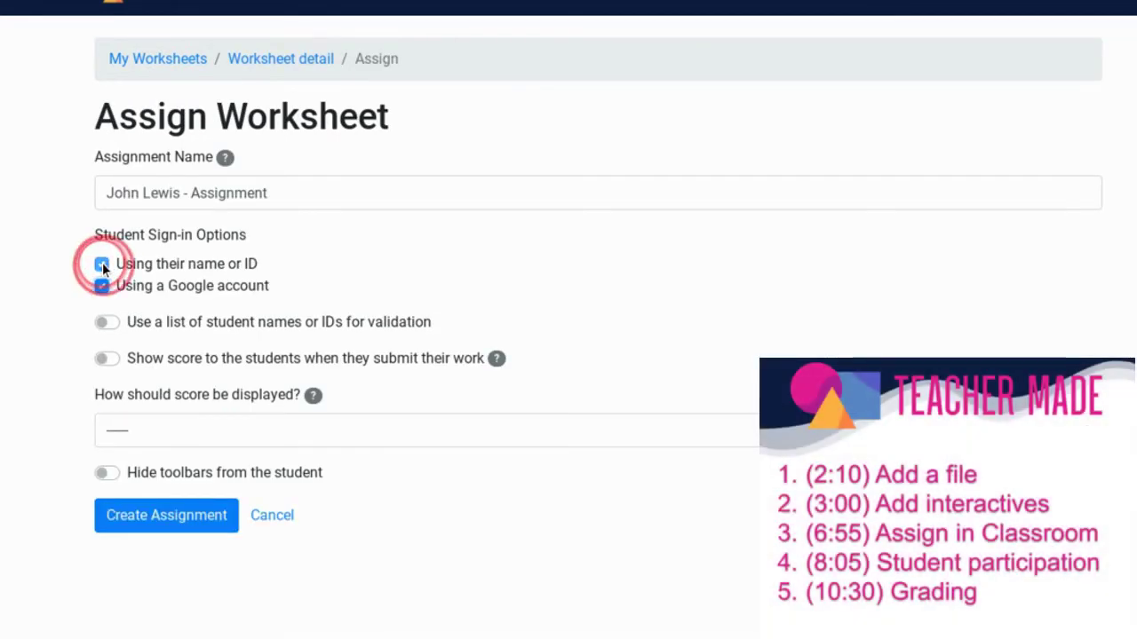
click(102, 262)
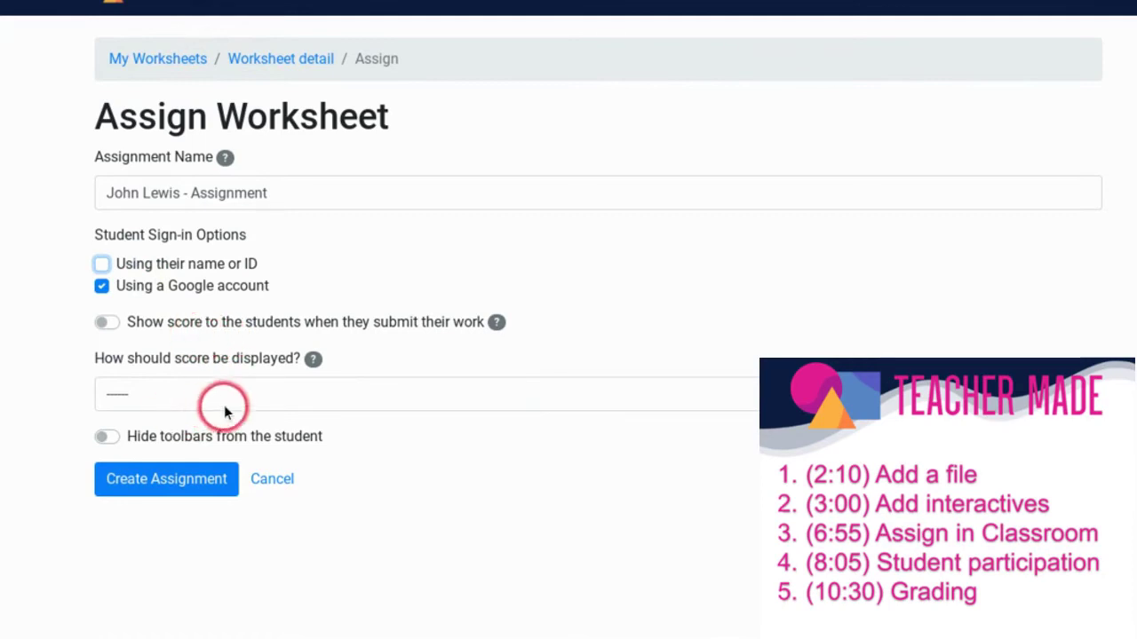
click(177, 393)
click(409, 355)
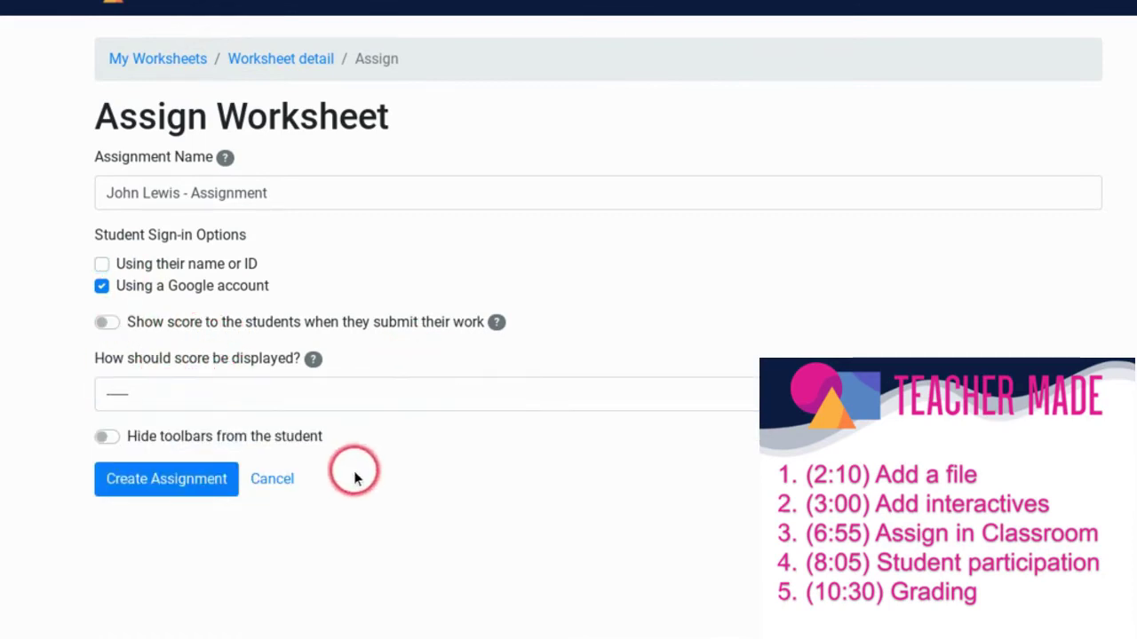
click(109, 438)
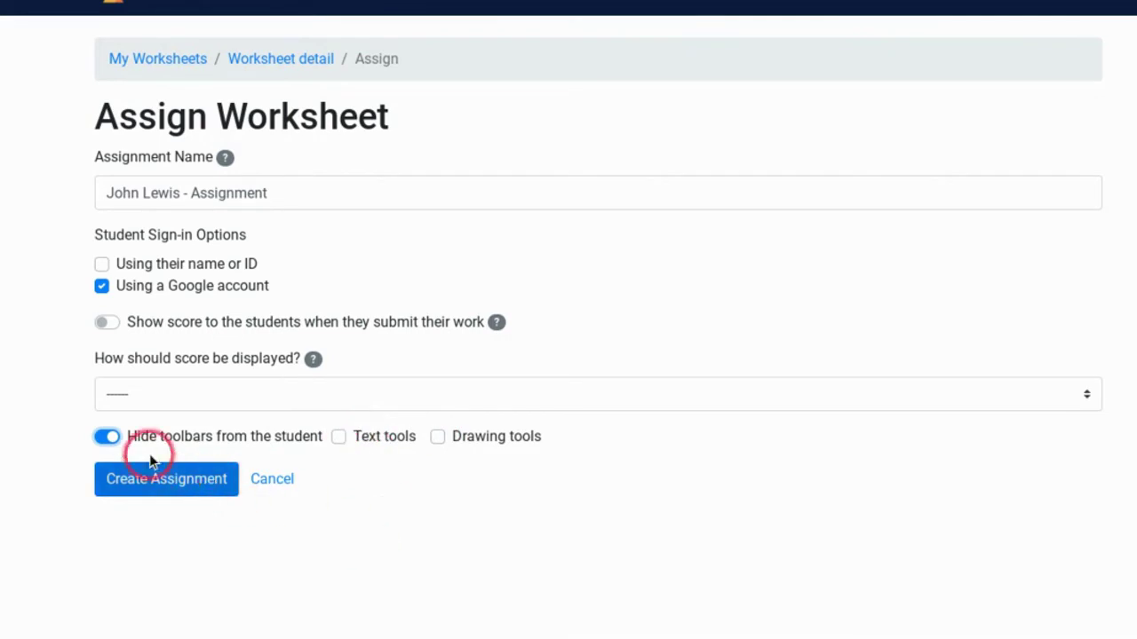
click(105, 437)
click(213, 481)
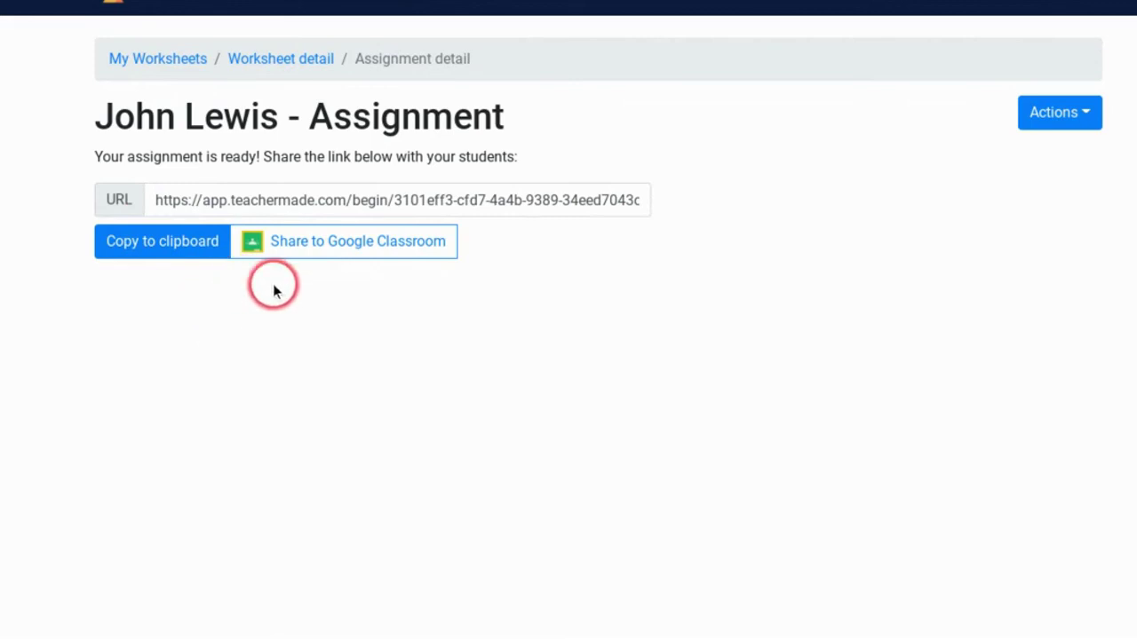
Step: Share the assignment to 2020 Practice Class in Google Classroom and enter its instructions
click(353, 247)
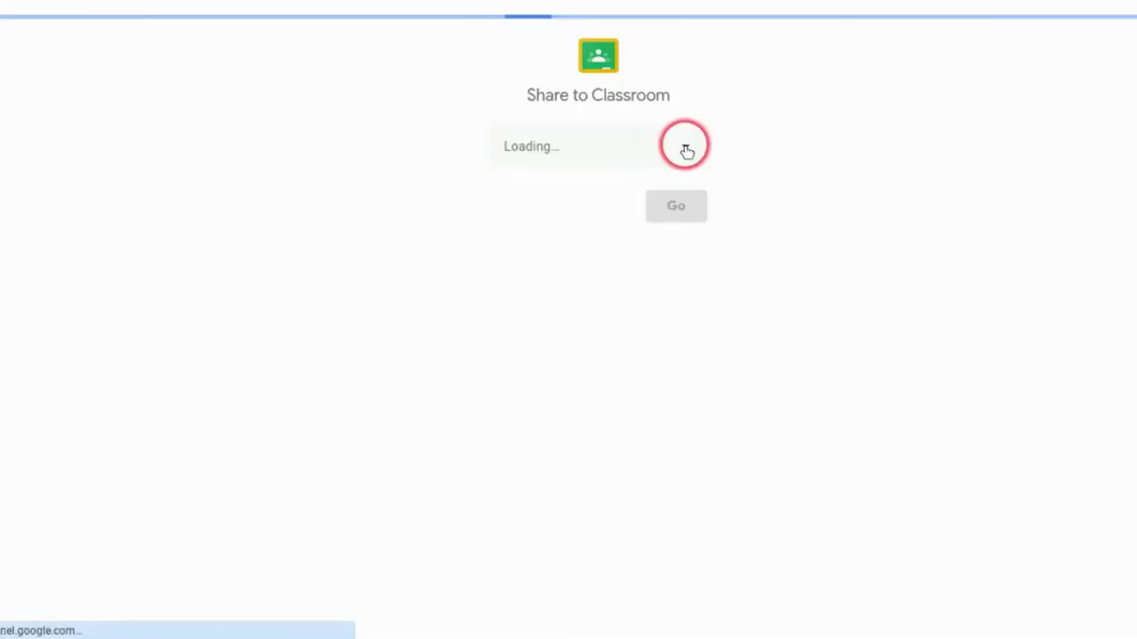
click(684, 146)
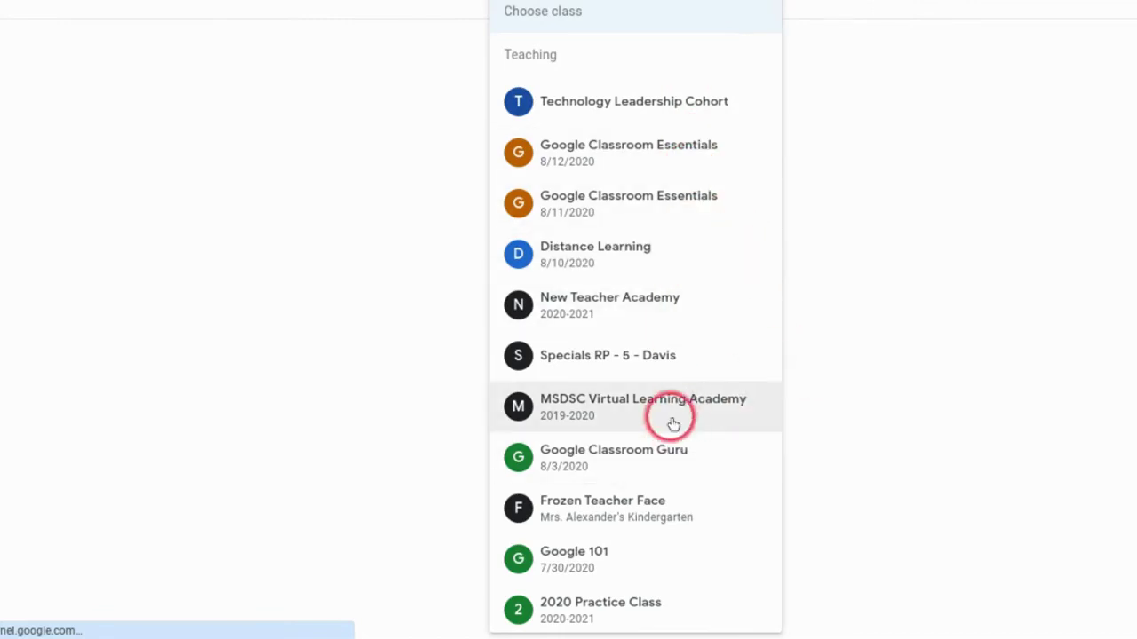
click(676, 608)
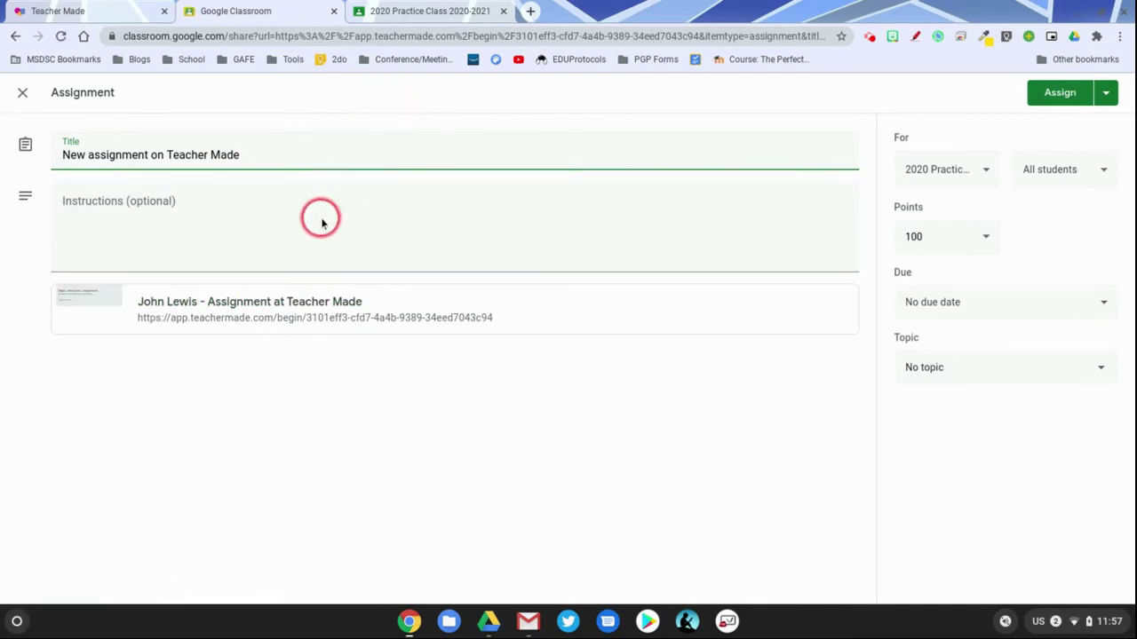
click(435, 213)
text(Re)
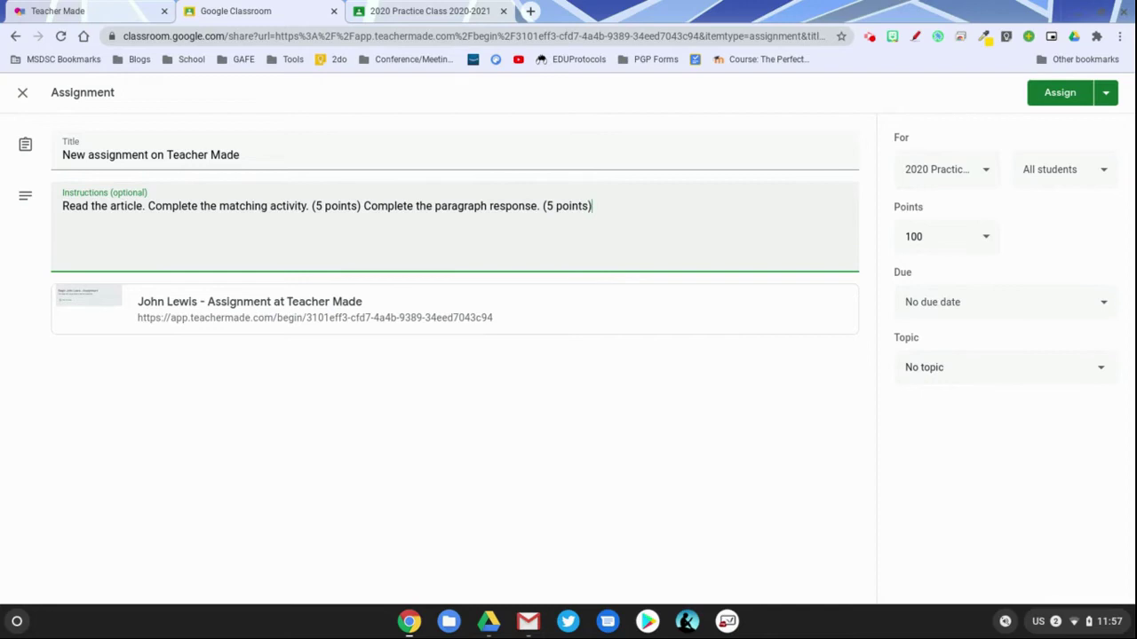
key(Tab)
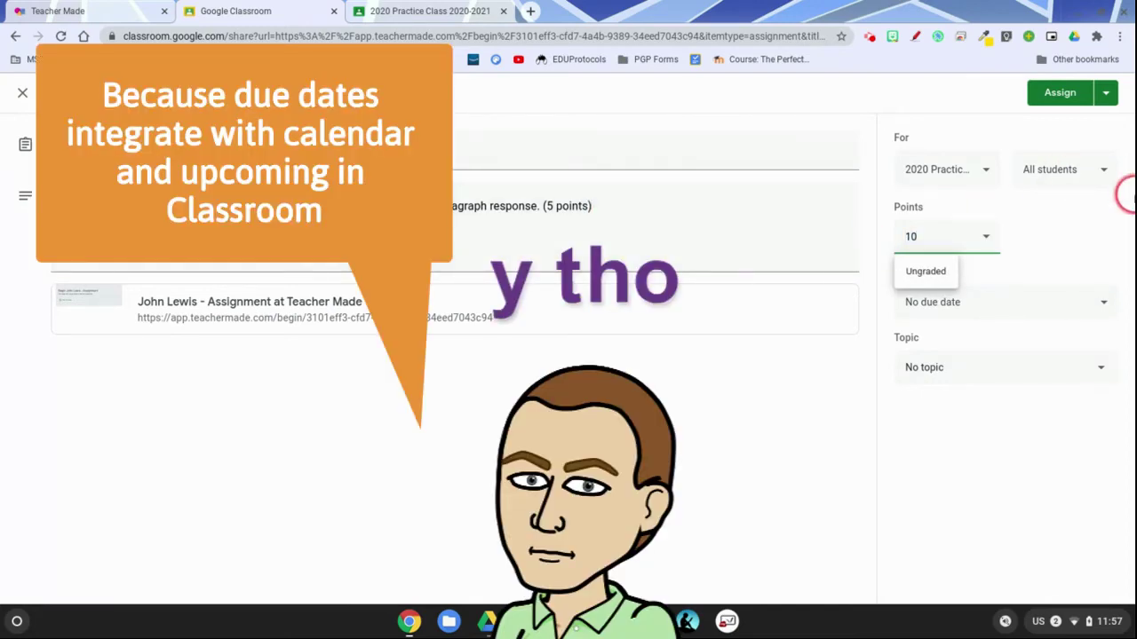
Step: Set the due date to Oct 5 and topic to teachermade, then post the assignment
click(1070, 304)
click(987, 357)
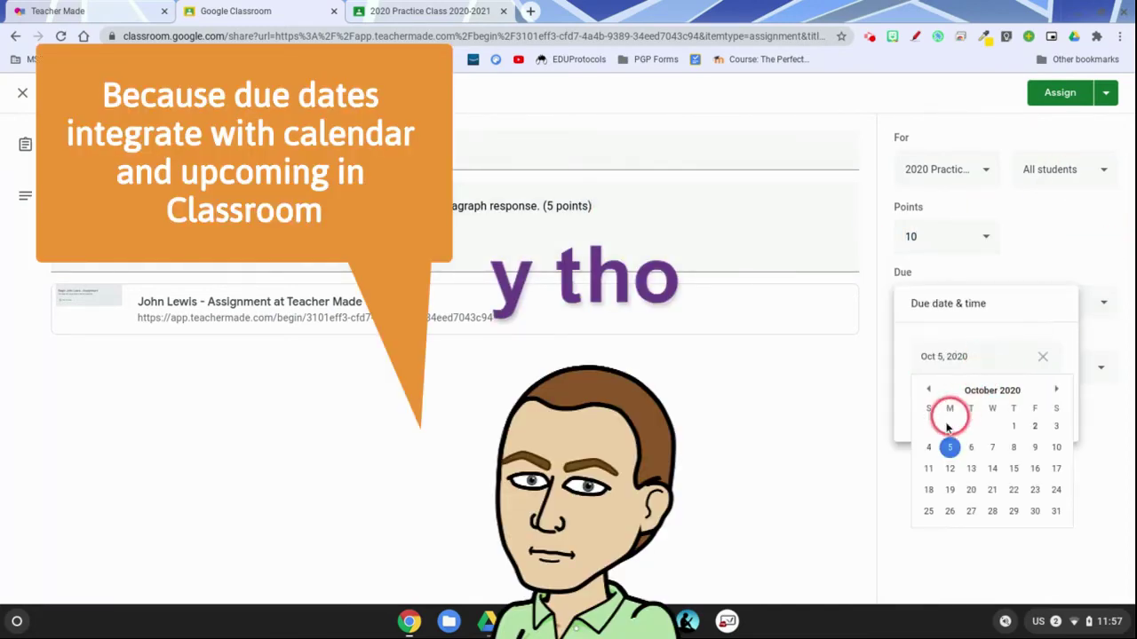
click(949, 447)
click(850, 421)
click(958, 371)
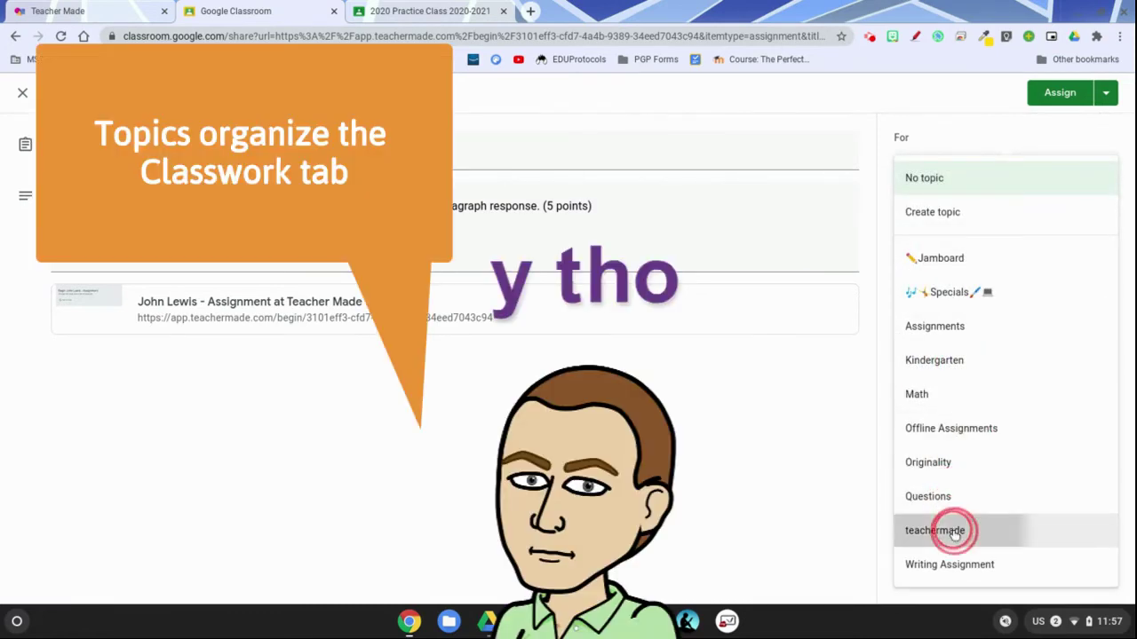
click(955, 532)
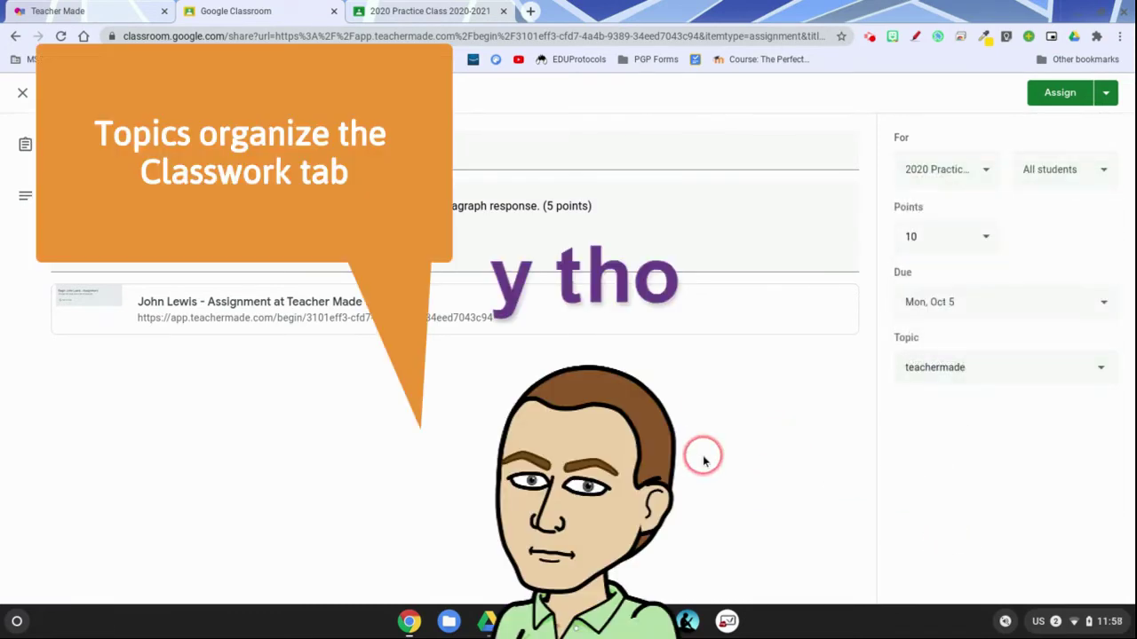
click(983, 163)
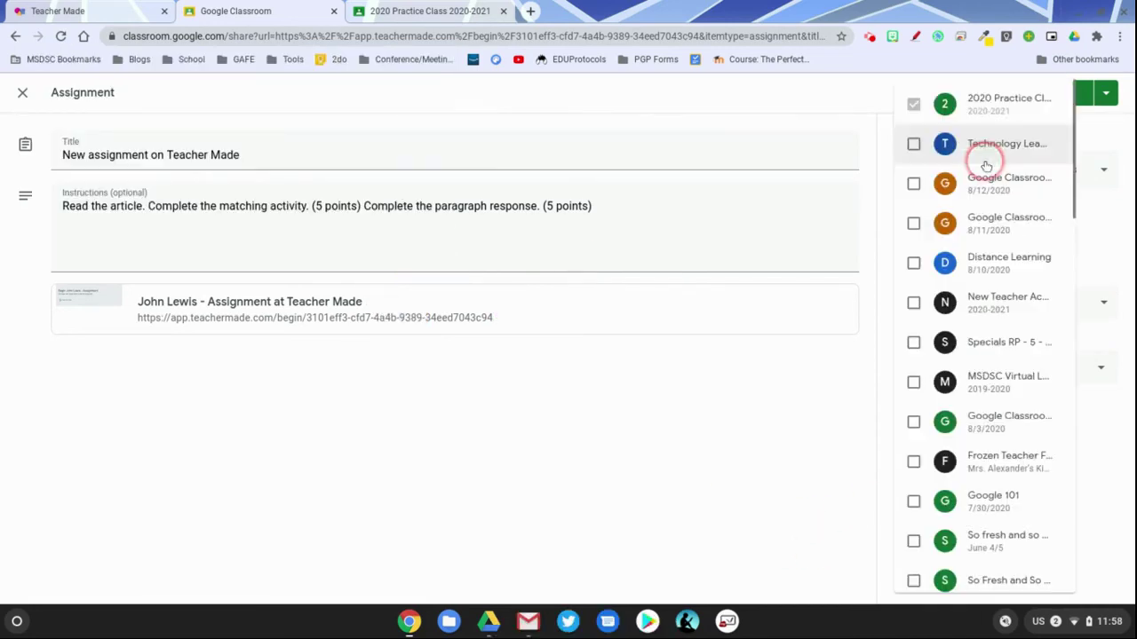
click(788, 473)
click(1095, 168)
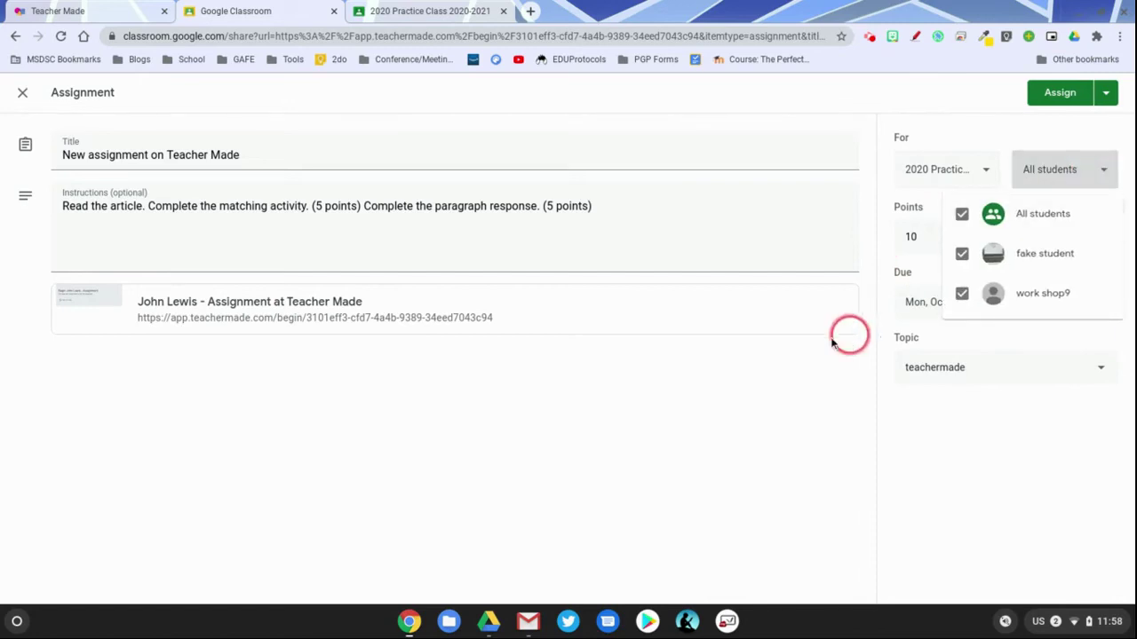
click(765, 456)
click(1061, 94)
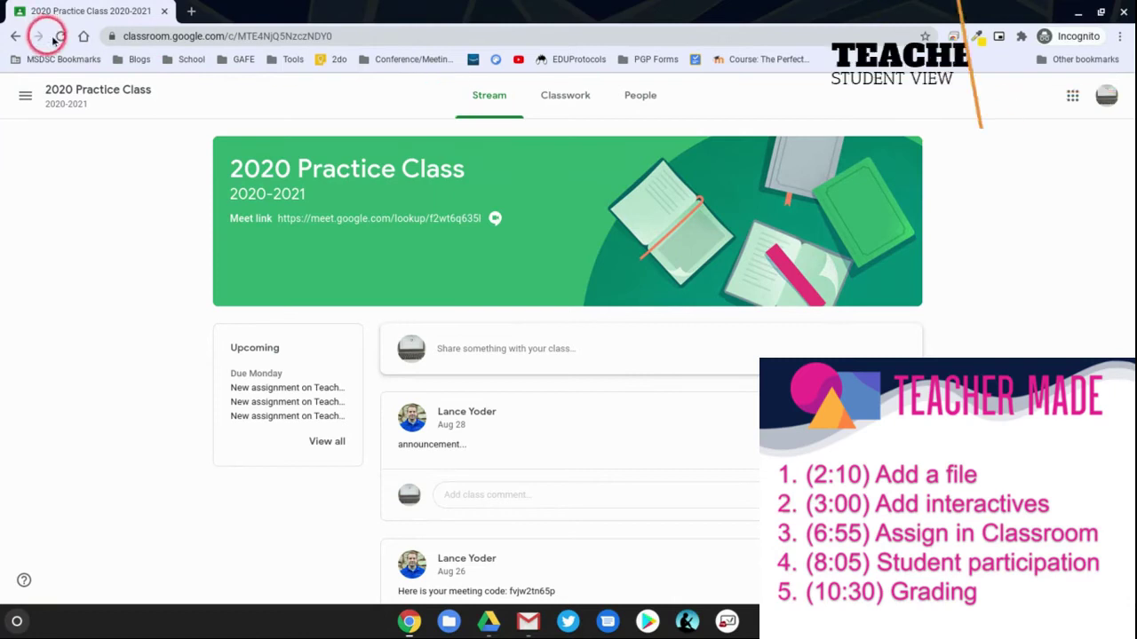
Step: As the student, open the Classwork list and expand the 'New assignment on Teacher Made' post
click(572, 106)
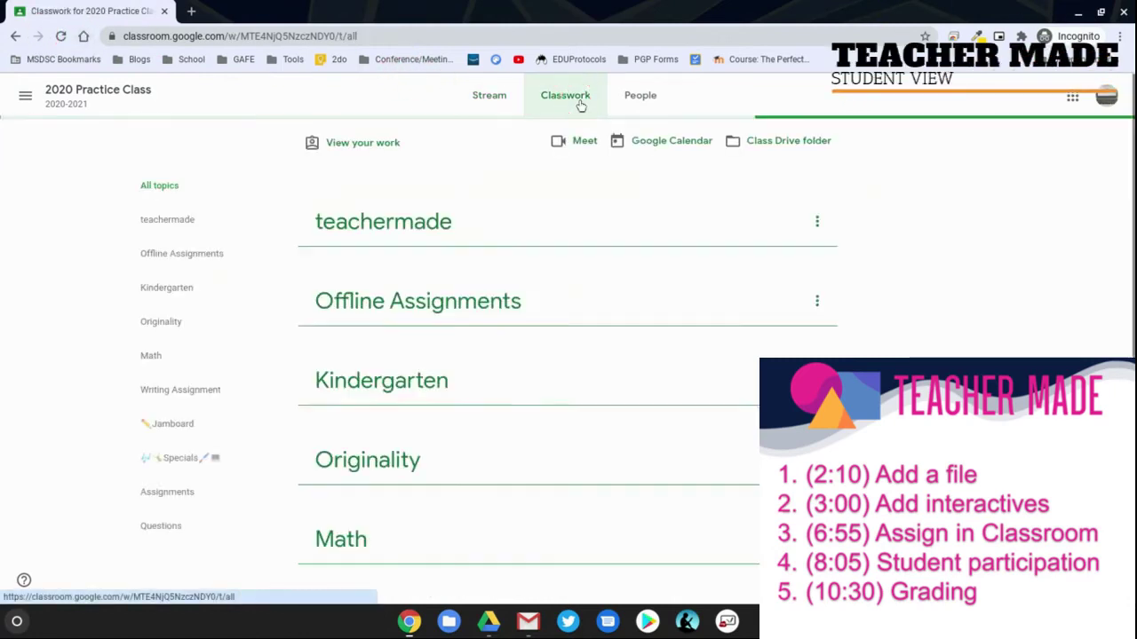
click(339, 324)
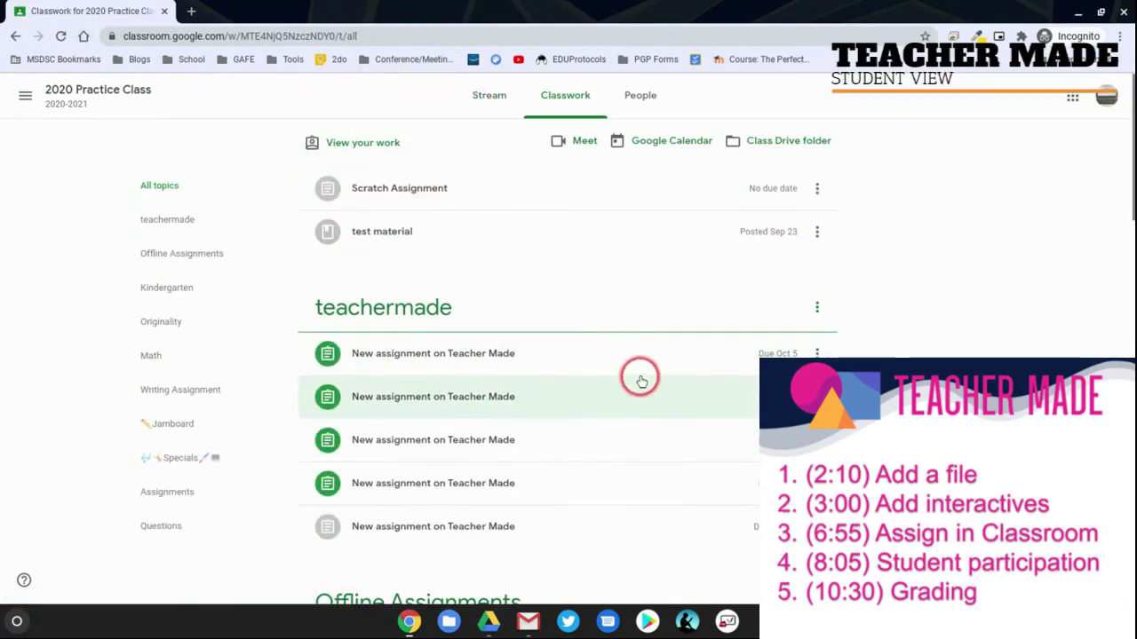
click(511, 367)
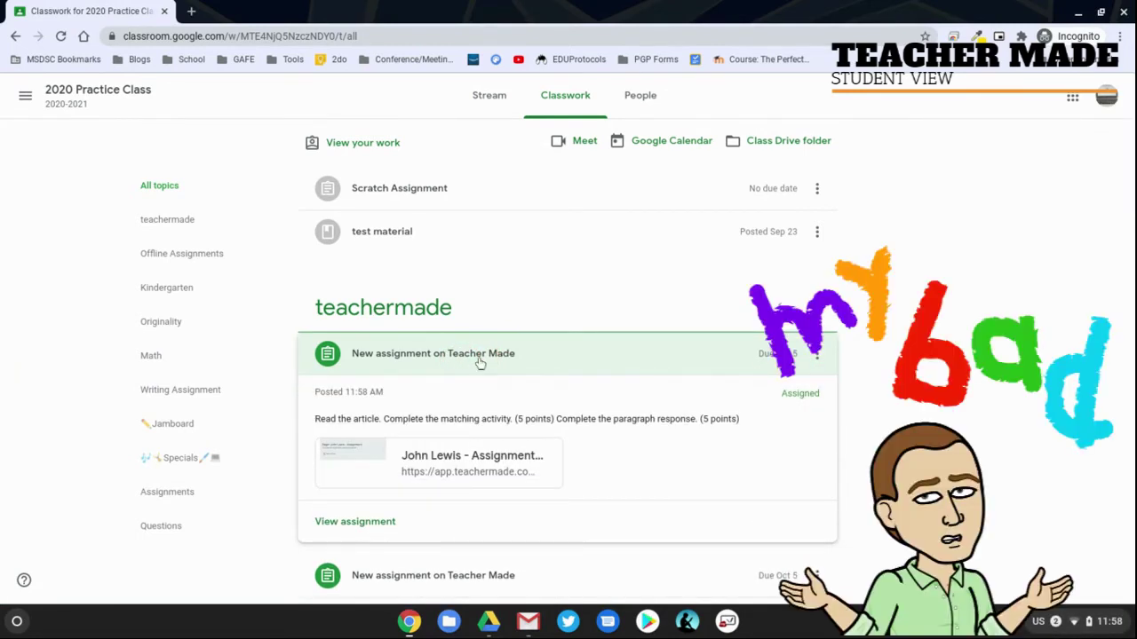
click(400, 342)
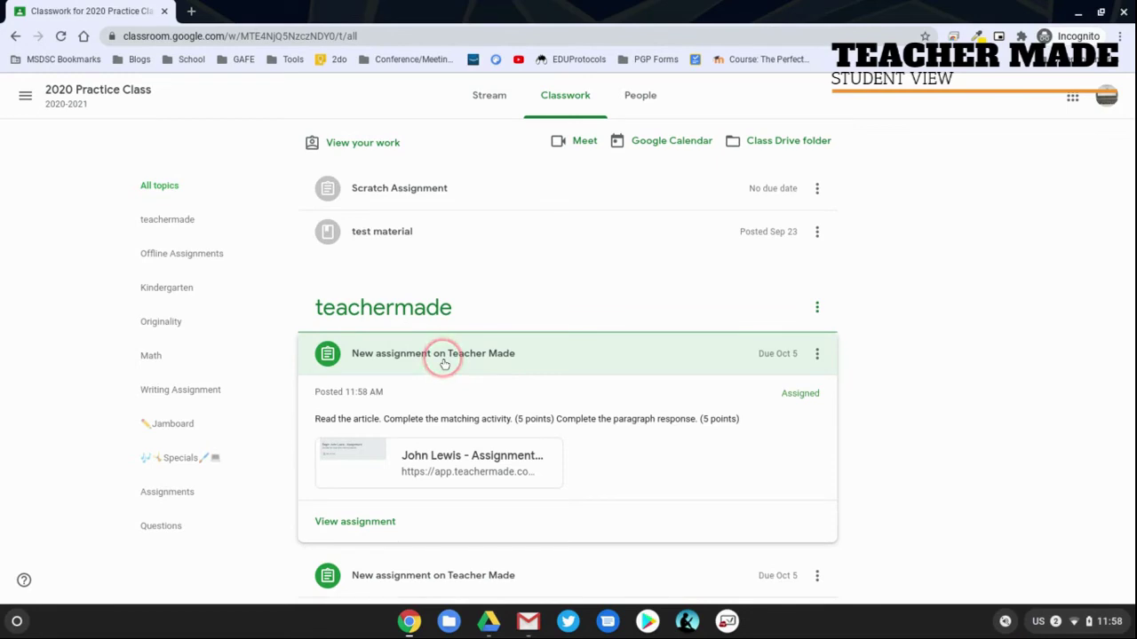
Step: Open the attached John Lewis worksheet and begin it with Google as a student
click(495, 458)
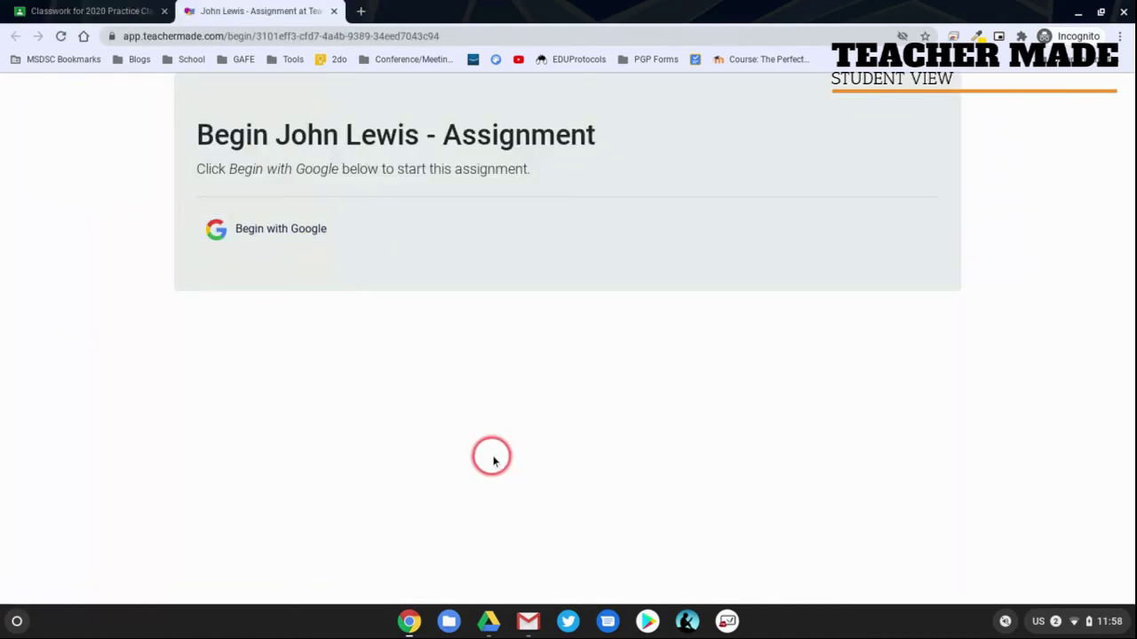
click(257, 229)
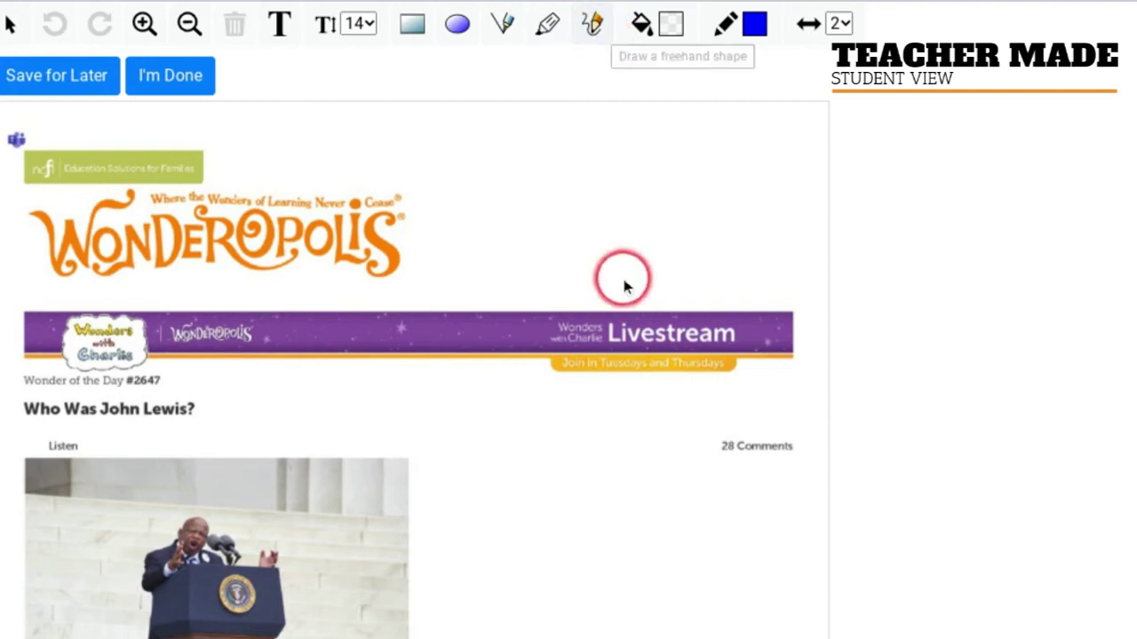
scroll(642, 257, down, 6)
scroll(520, 205, down, 1)
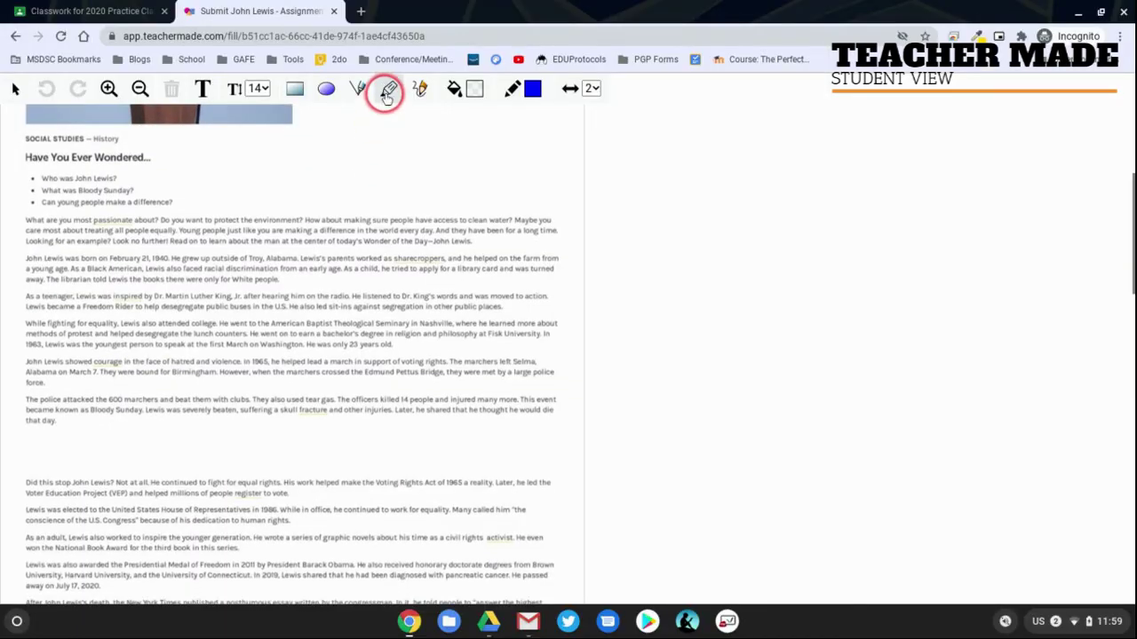
Step: Highlight two article lines, undo both highlights, and scroll down to the matching exercise
click(388, 91)
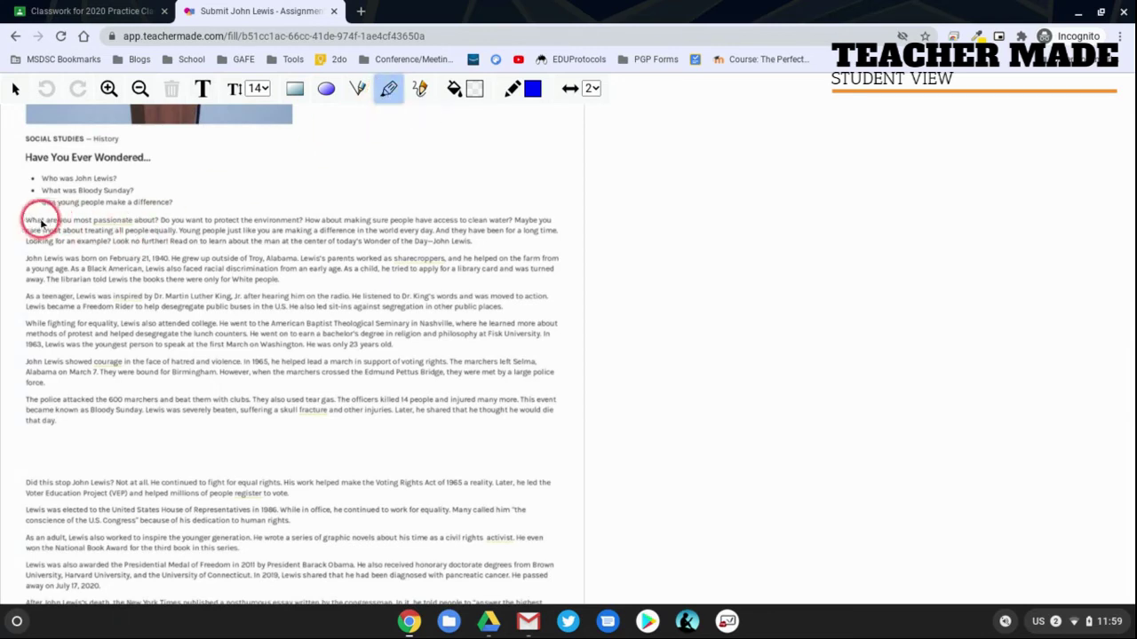
drag(29, 220, 227, 224)
drag(377, 220, 227, 222)
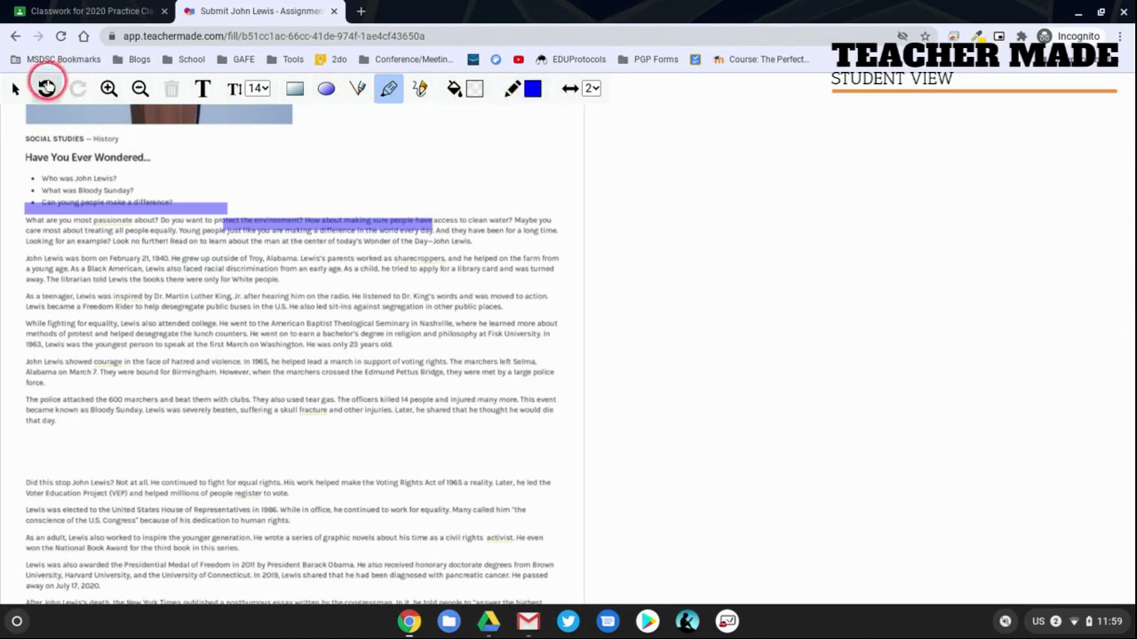
click(46, 88)
click(46, 87)
scroll(452, 381, down, 3)
scroll(452, 381, down, 10)
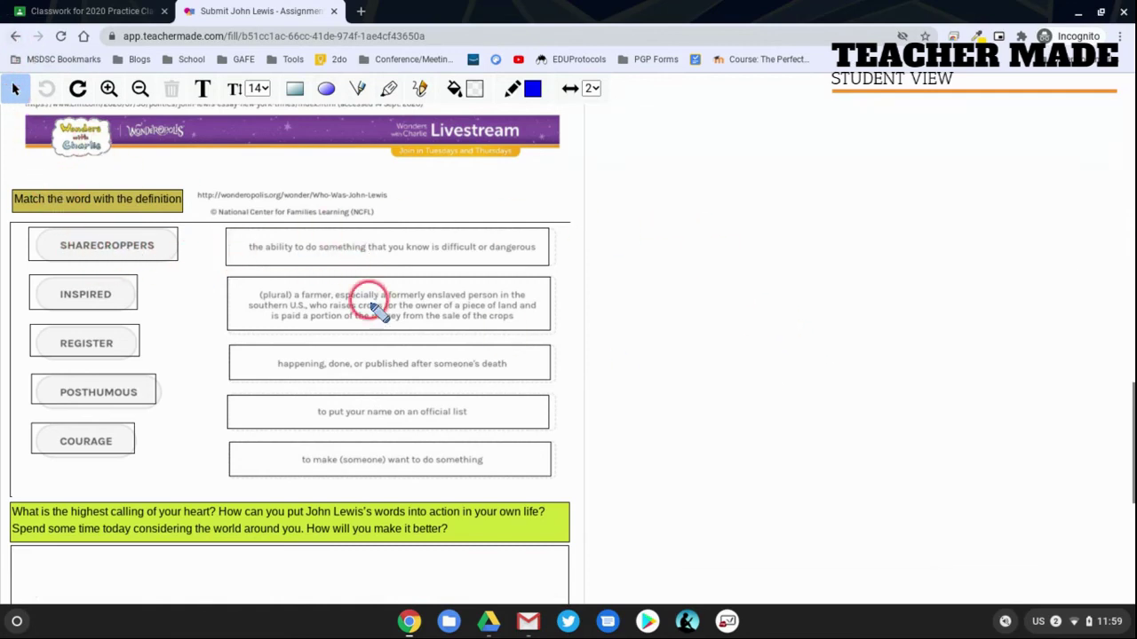
Step: Match SHARECROPPERS, INSPIRED, REGISTER, POSTHUMOUS and COURAGE to their definitions
drag(130, 243, 361, 314)
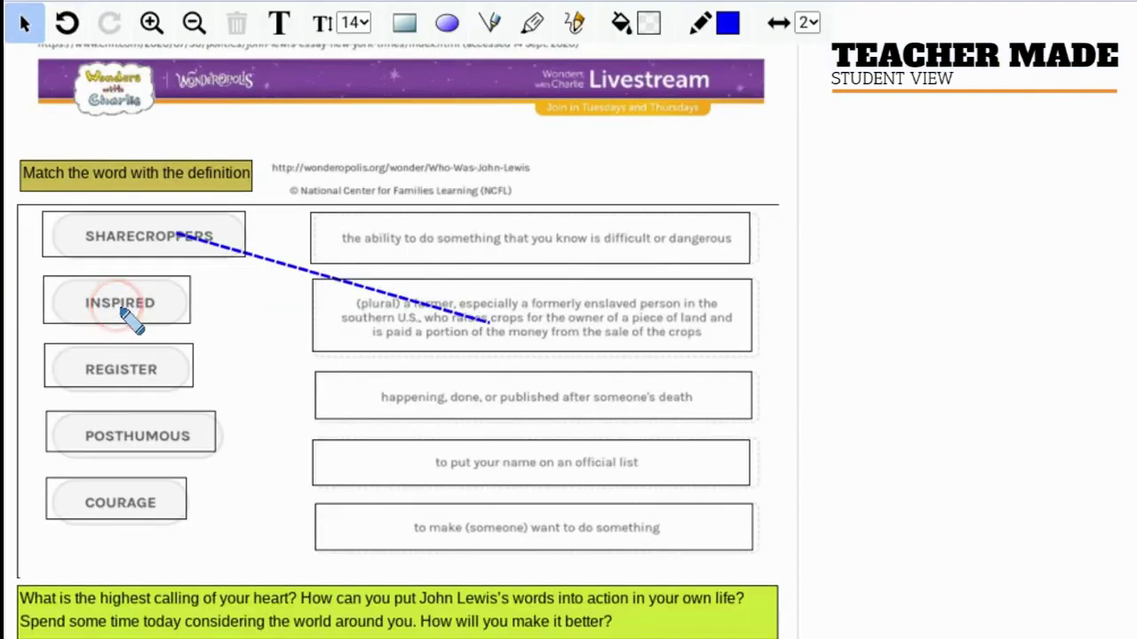
mouse_move(87, 302)
mouse_down()
mouse_move(387, 471)
mouse_move(389, 461)
mouse_up()
drag(111, 360, 520, 463)
mouse_move(142, 430)
mouse_down()
mouse_move(444, 381)
mouse_move(522, 418)
mouse_up()
drag(121, 495, 524, 244)
Step: Write the reflection response about keeping digital learning simple in the answer box
scroll(375, 362, down, 3)
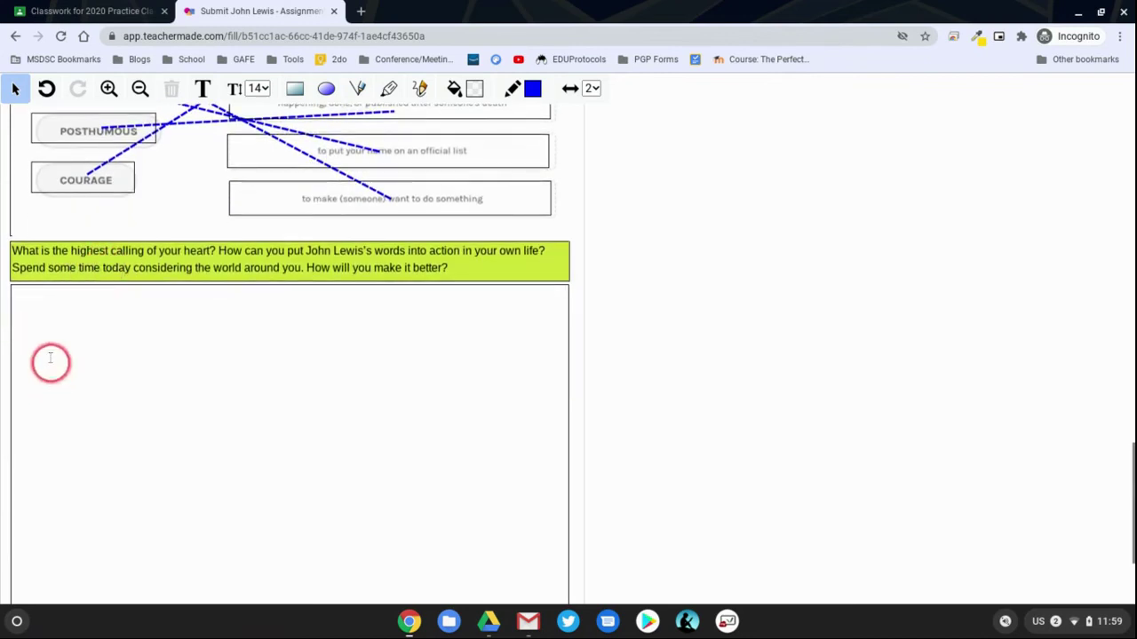
click(51, 302)
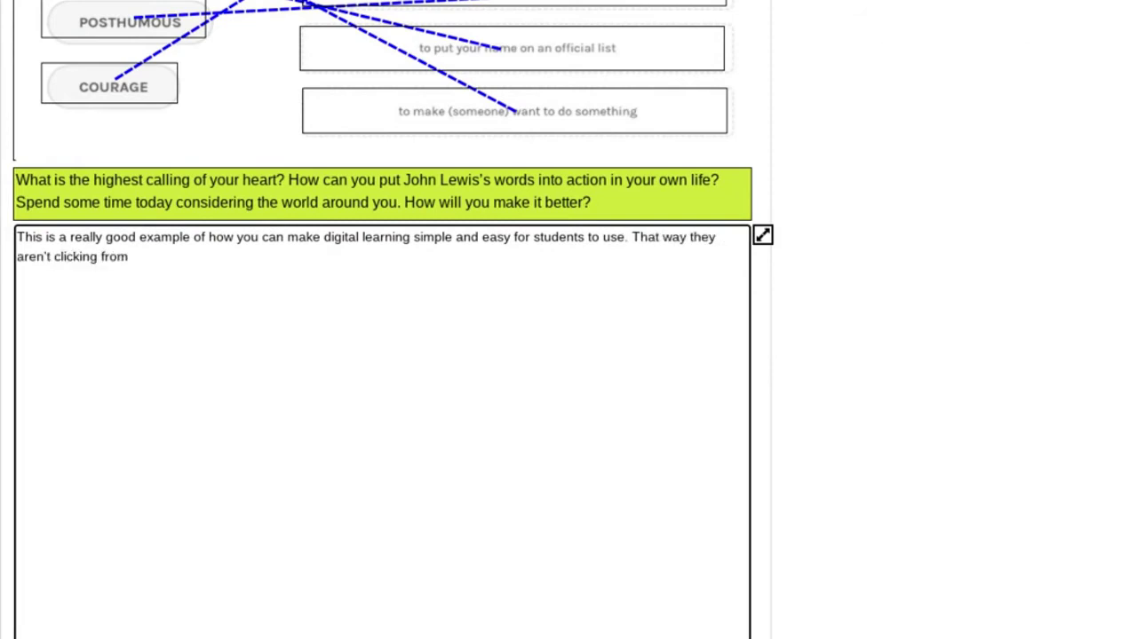
text(place to place and getting confused.)
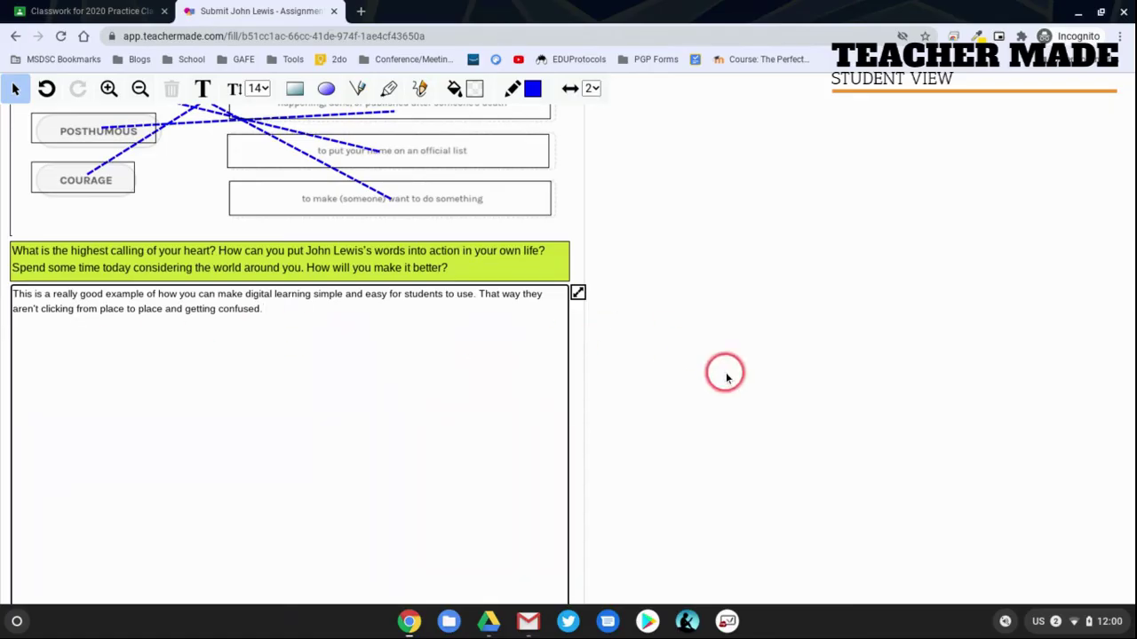
click(725, 377)
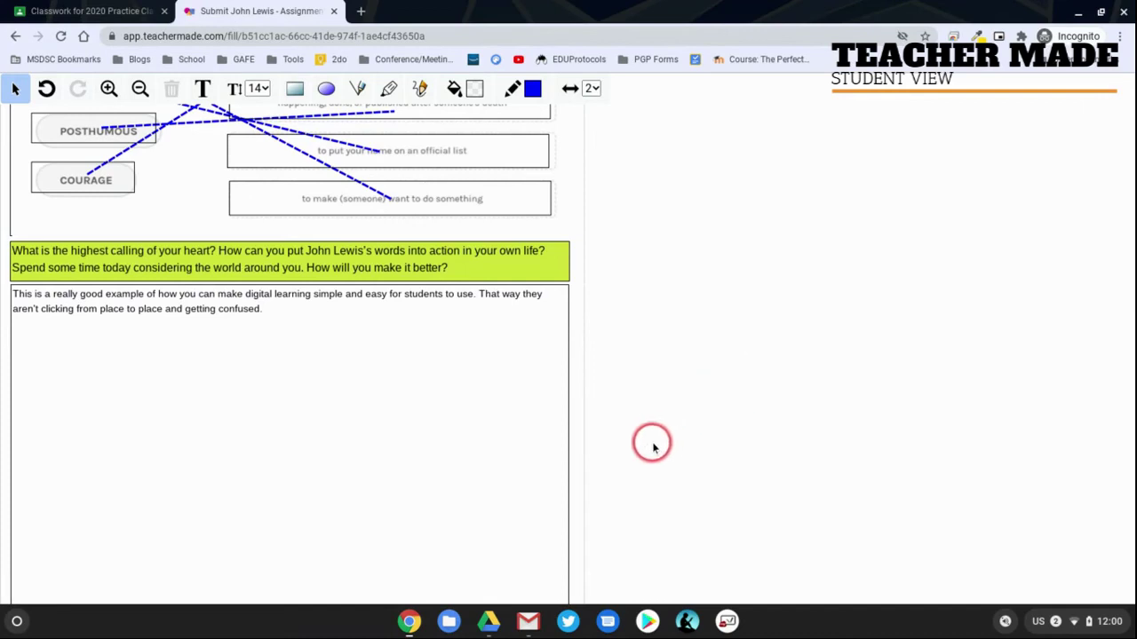
Step: Add a text box near the Try It Out section
scroll(652, 446, up, 5)
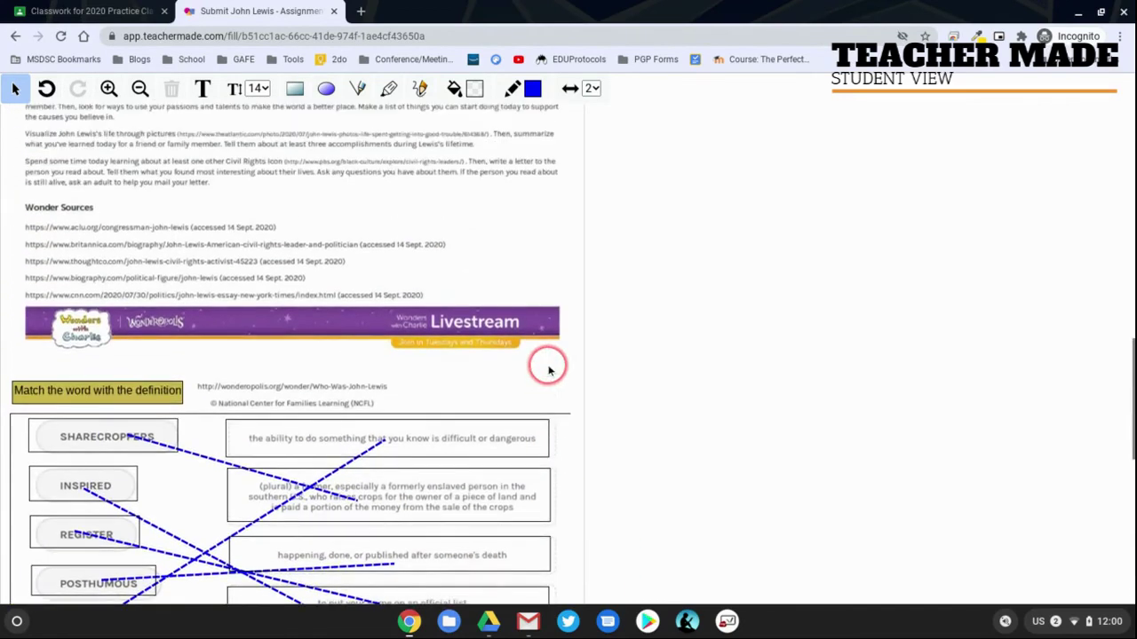
scroll(531, 249, up, 1)
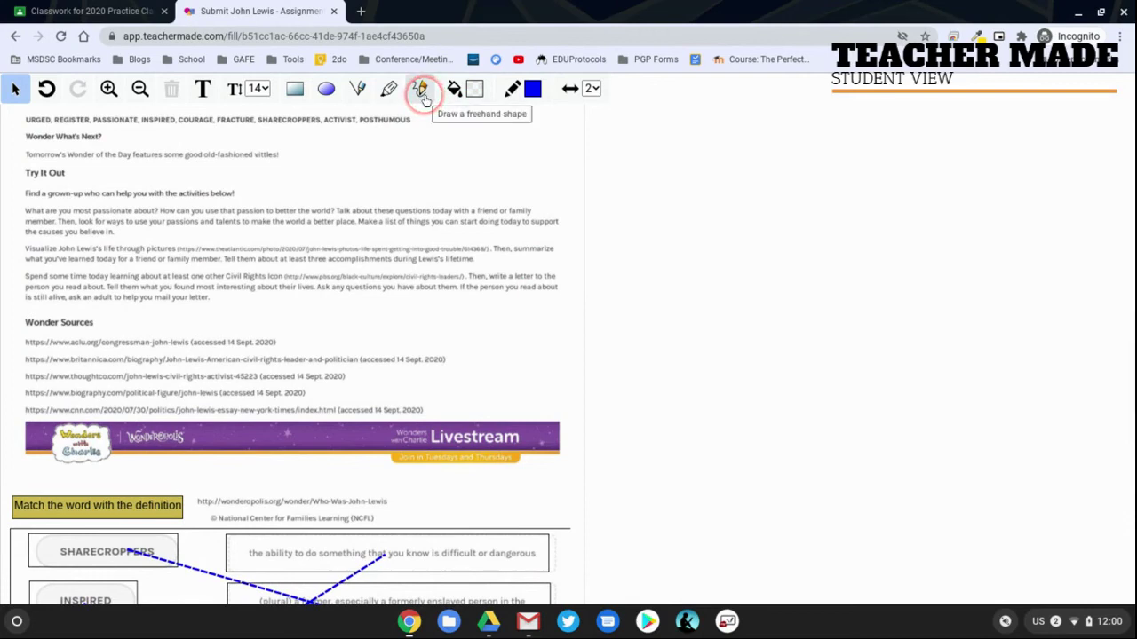
click(205, 89)
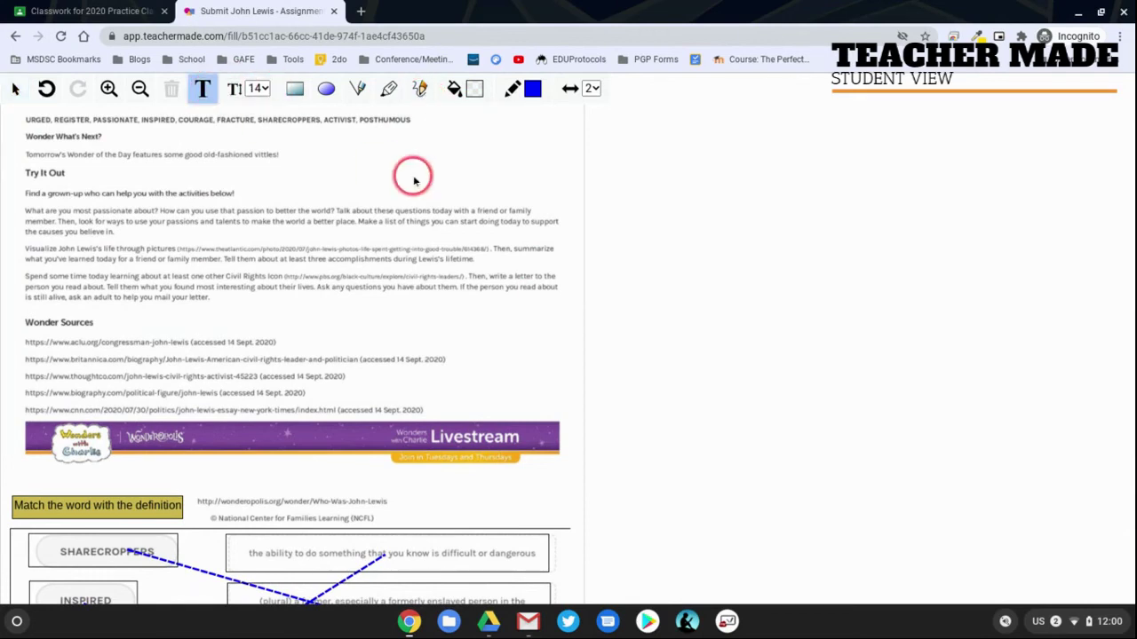
click(378, 151)
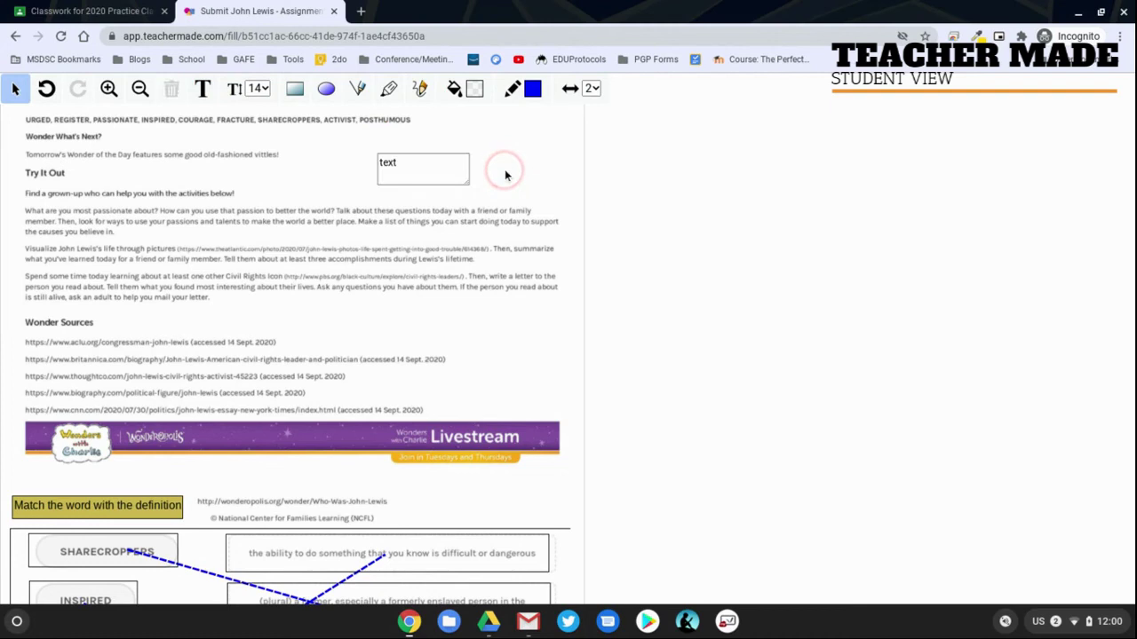
click(609, 271)
Step: Save the John Lewis work for later, returning to the Classroom classwork page
scroll(608, 271, down, 10)
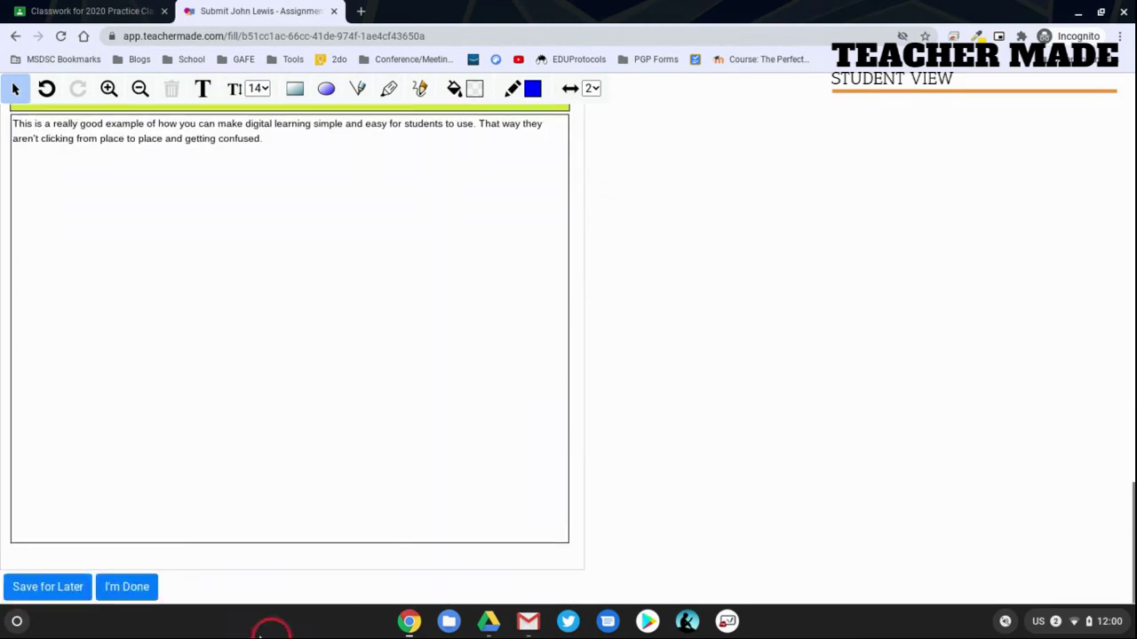
click(36, 593)
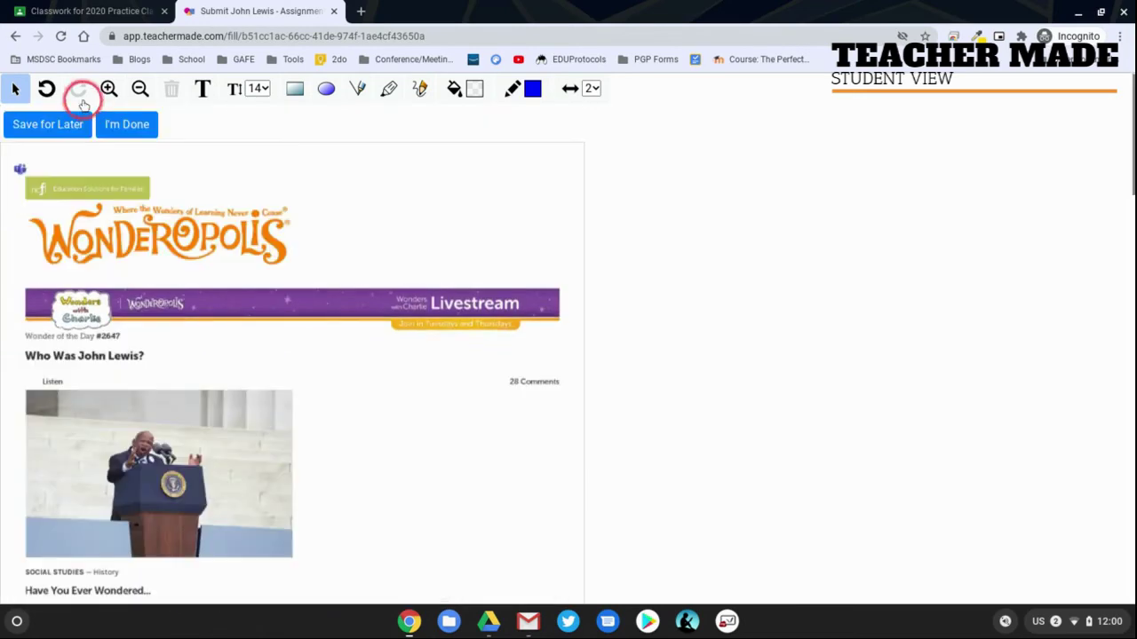
click(41, 123)
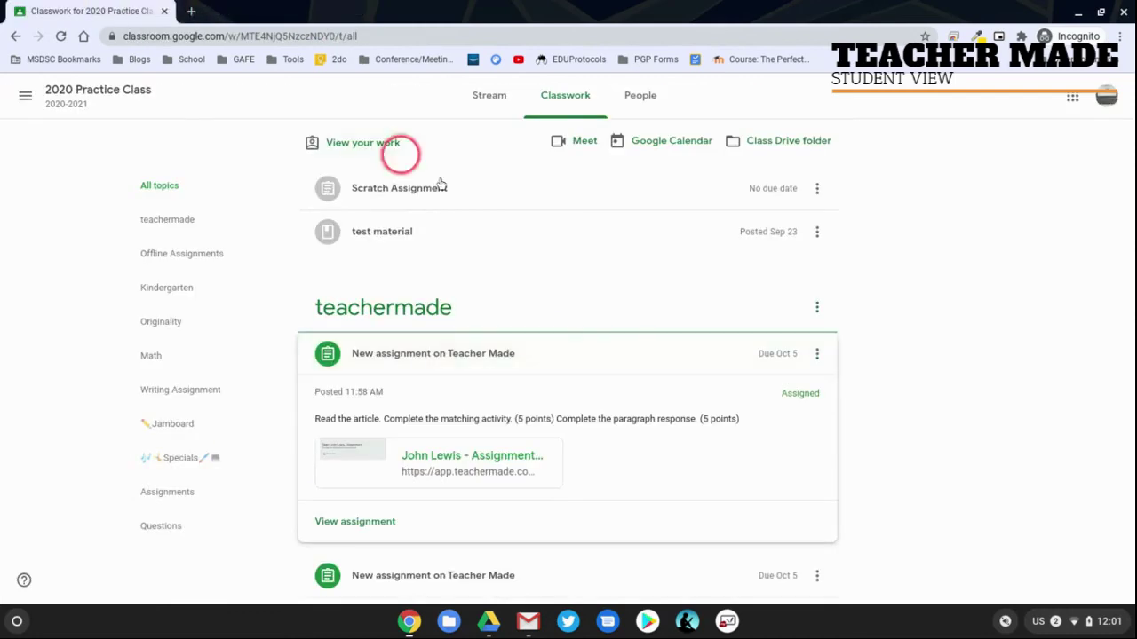
Step: Reopen the John Lewis attachment, resume with Google, and submit it with I'm Done
click(487, 455)
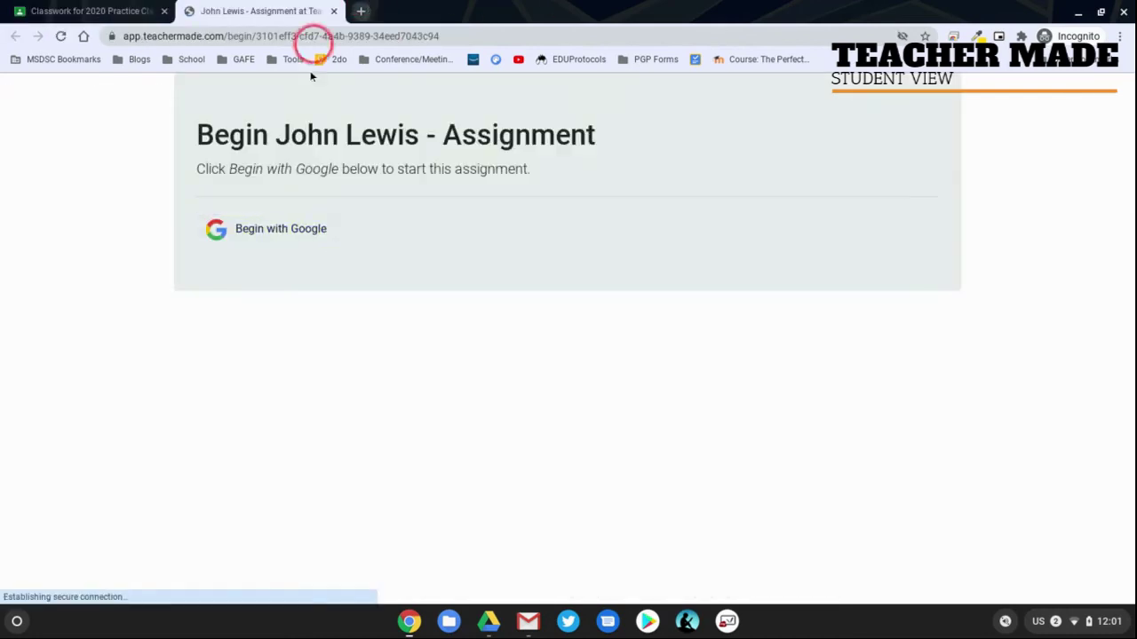
click(307, 233)
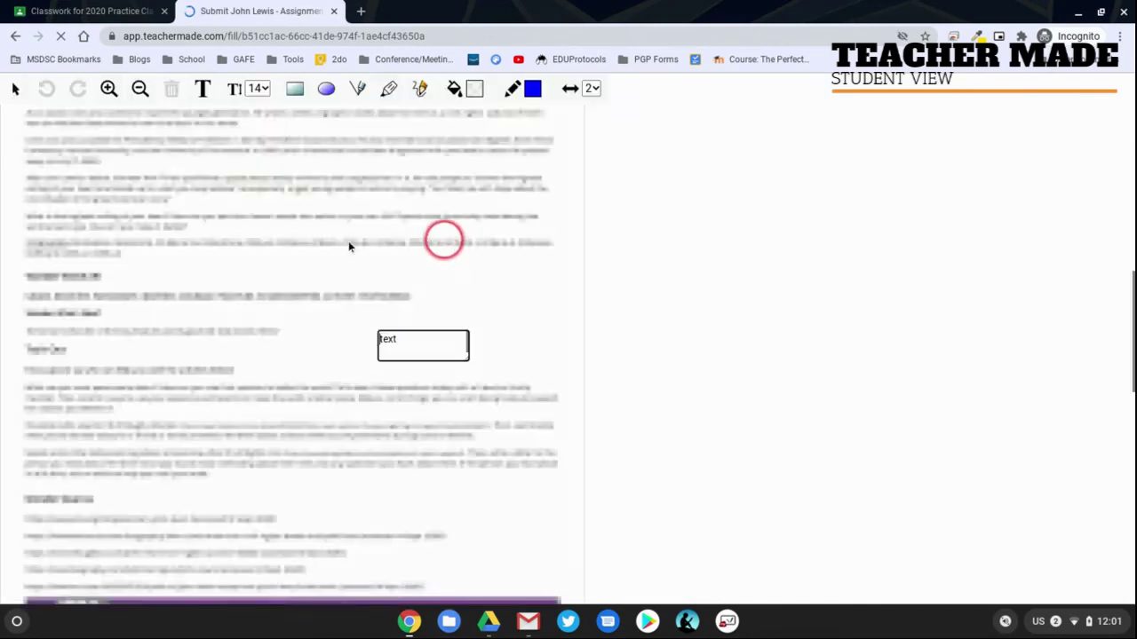
scroll(578, 335, down, 5)
scroll(578, 341, down, 5)
scroll(579, 337, up, 12)
scroll(574, 330, up, 5)
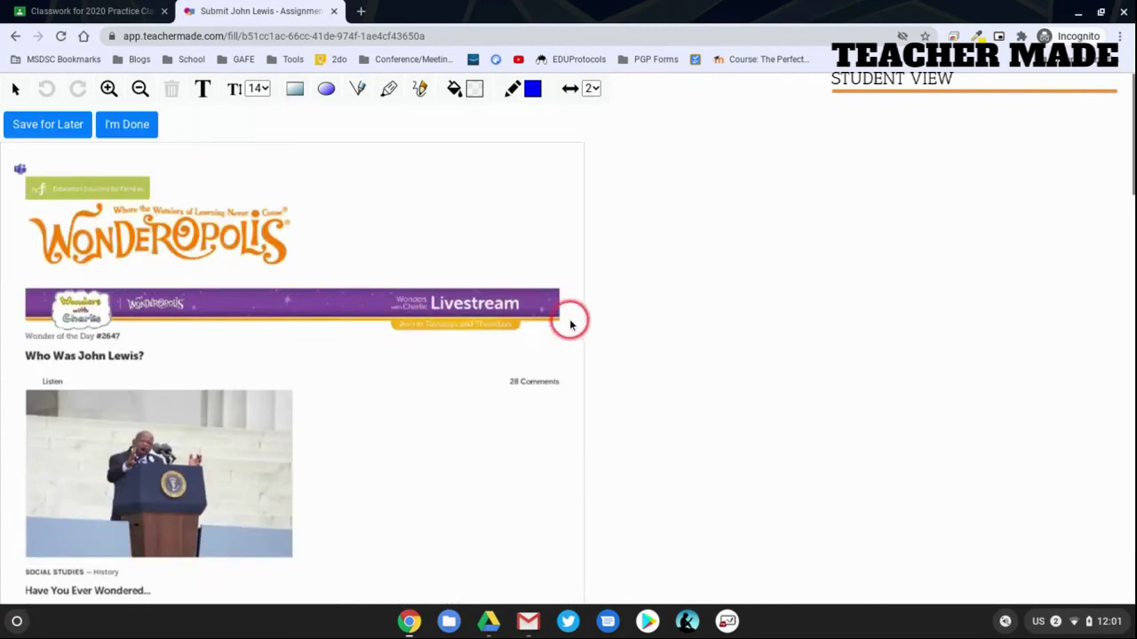
click(137, 127)
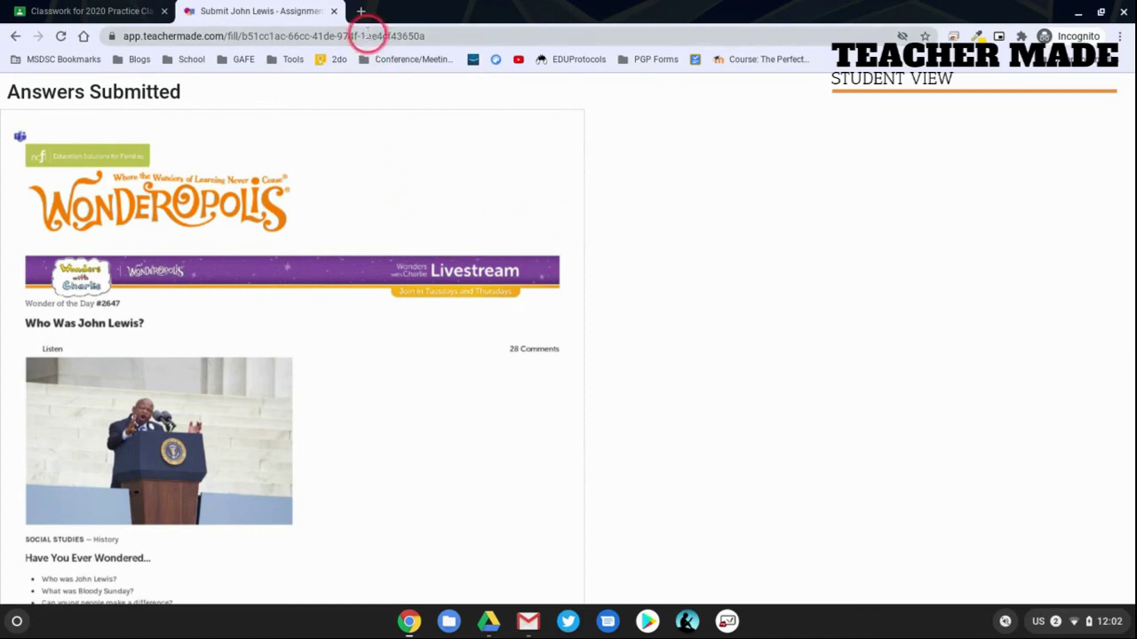
Step: Mark the 'New assignment on Teacher Made' as done, confirm, and minimize the student window
click(89, 10)
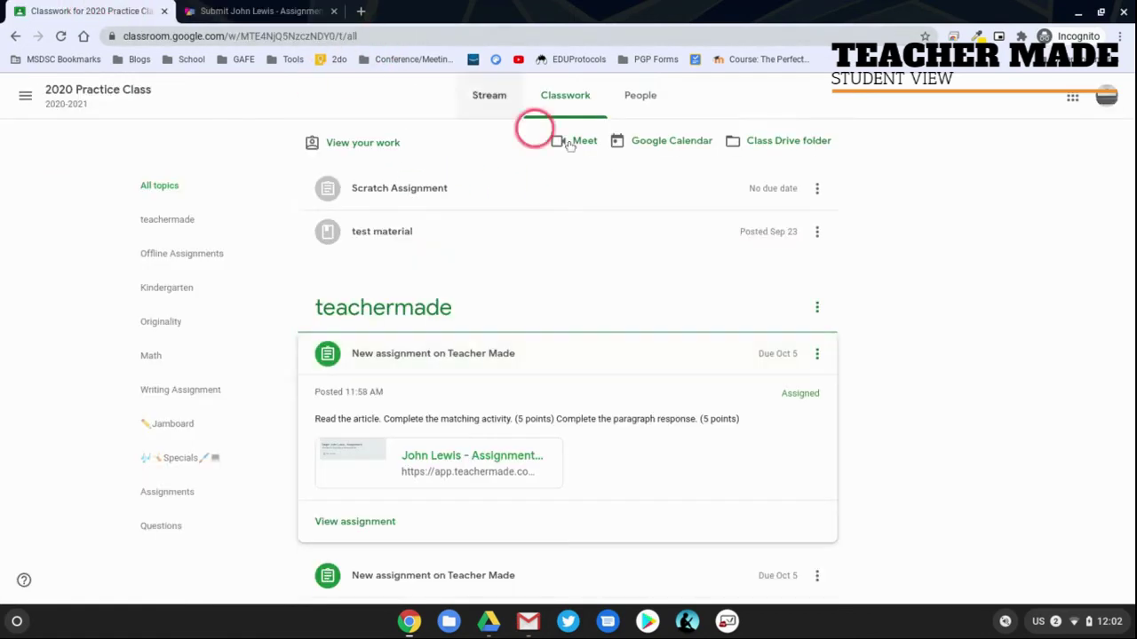
click(381, 521)
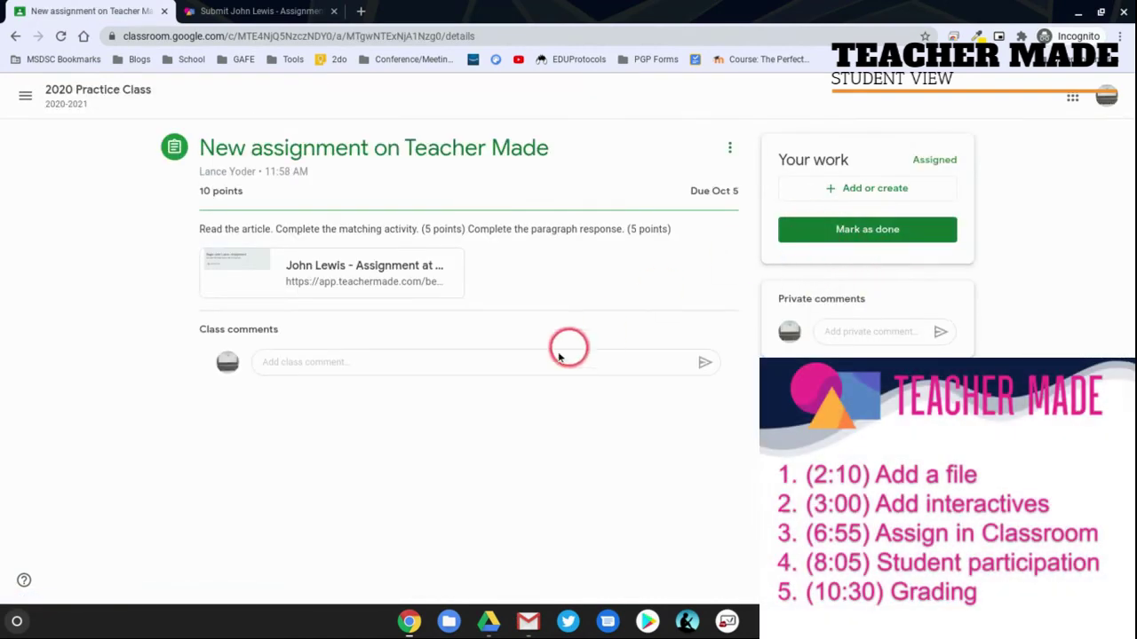
click(853, 238)
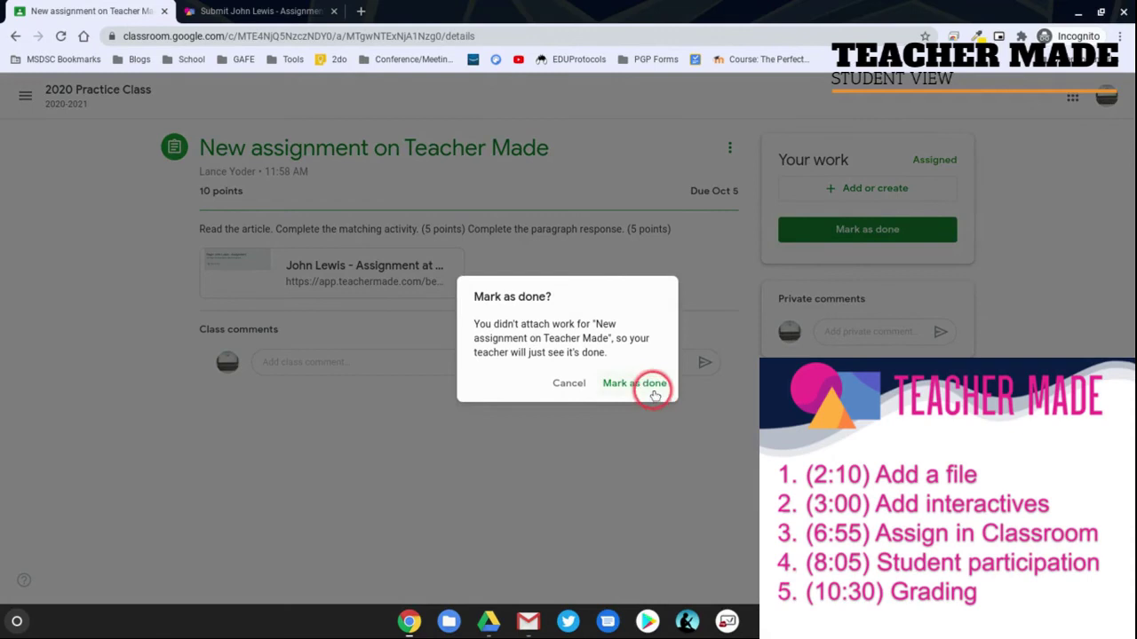
click(654, 387)
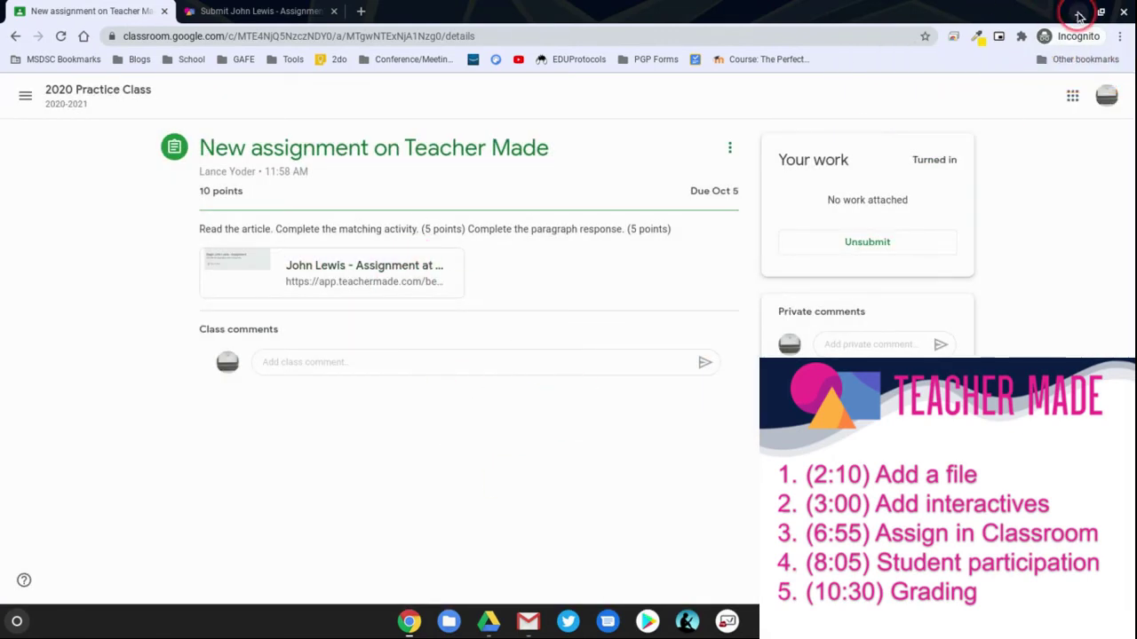
click(1079, 16)
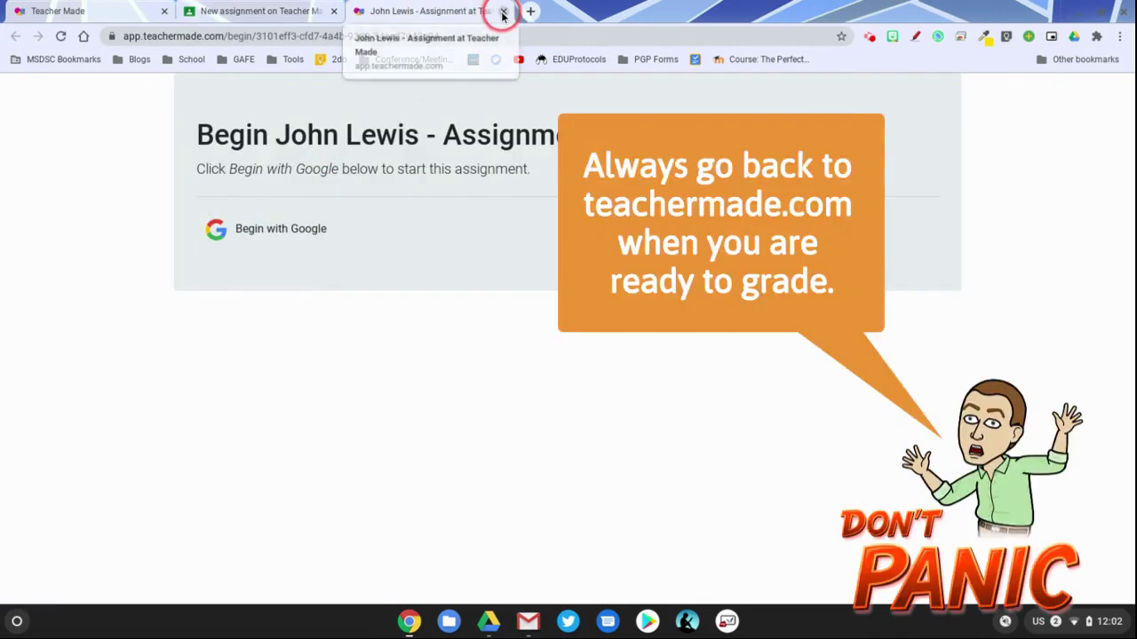
Step: Enter the TeacherMade app, open the John Lewis worksheet, and view the student's 100.00 % submission
click(506, 11)
click(158, 12)
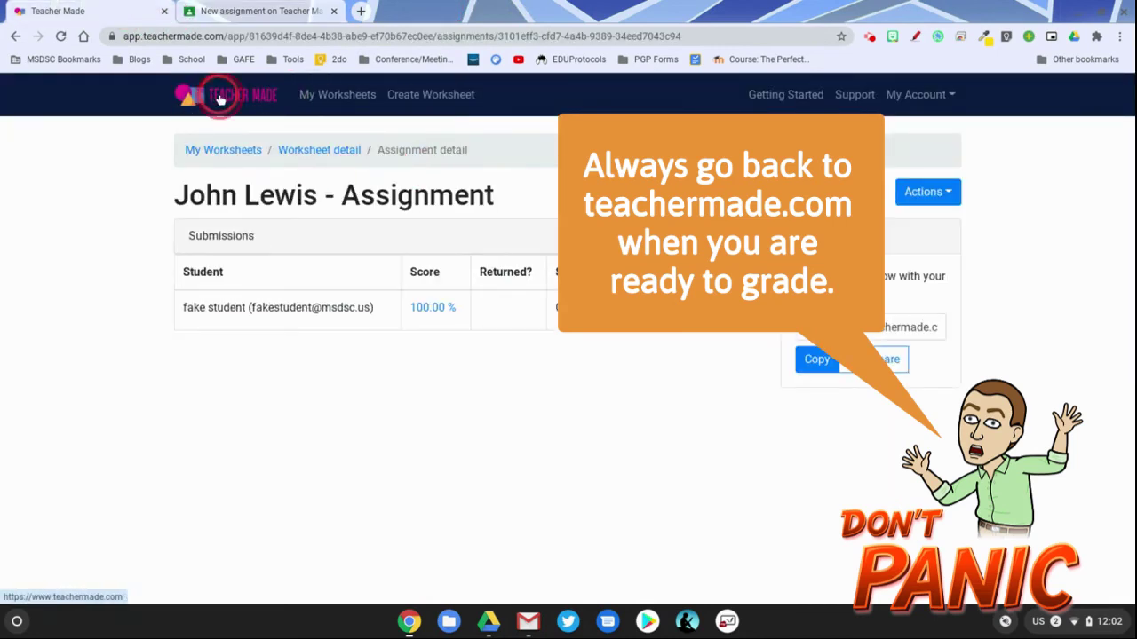
click(285, 95)
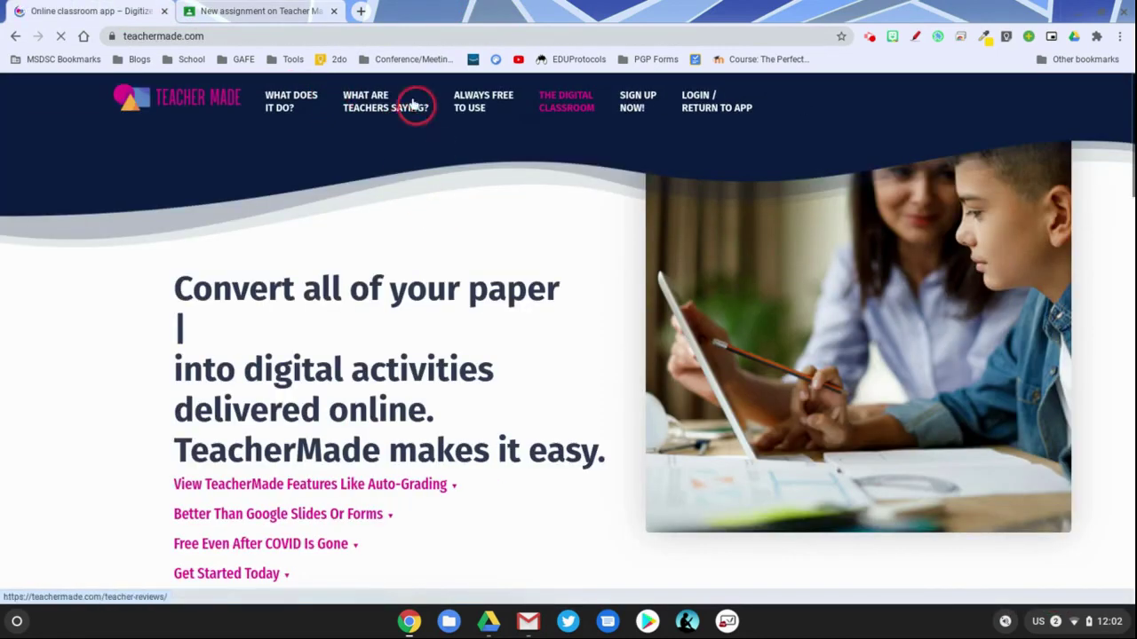
click(716, 100)
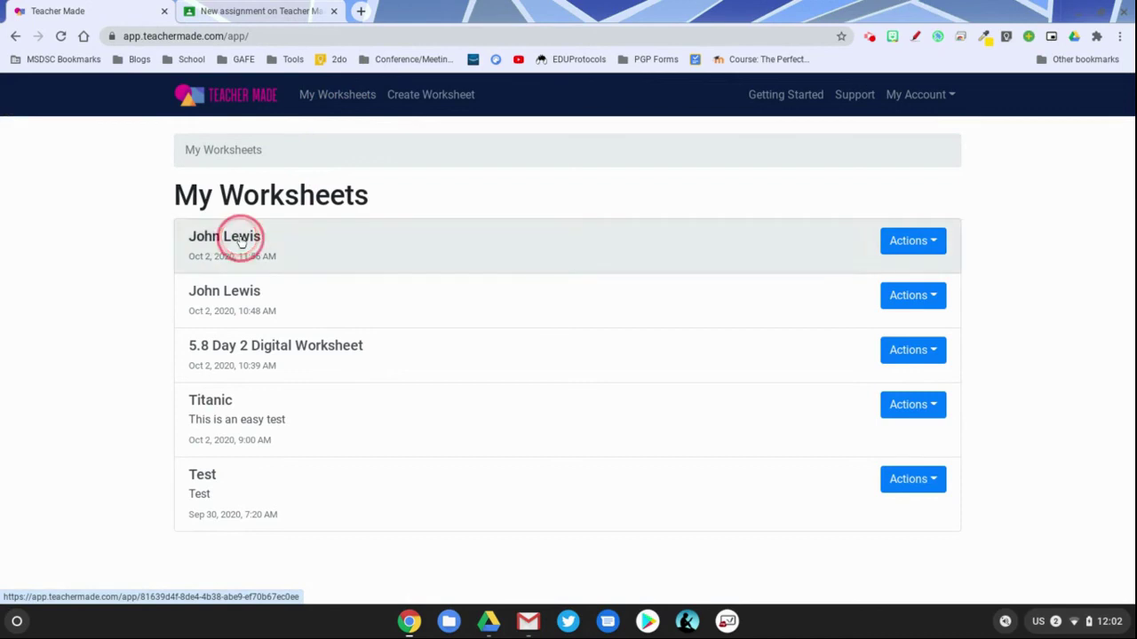
click(240, 242)
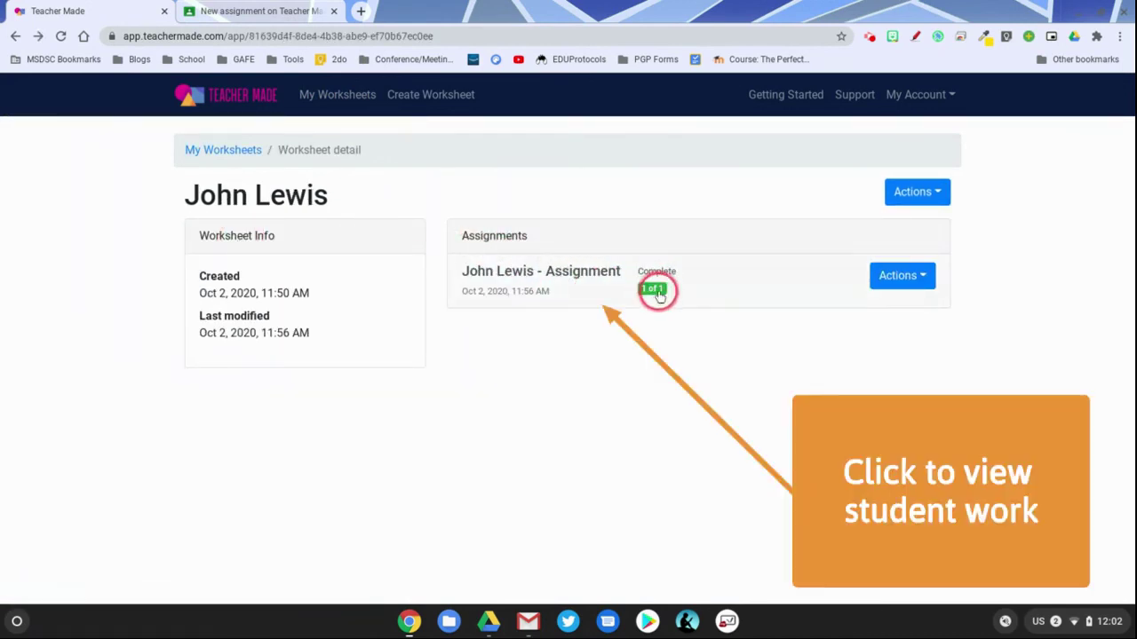
click(586, 300)
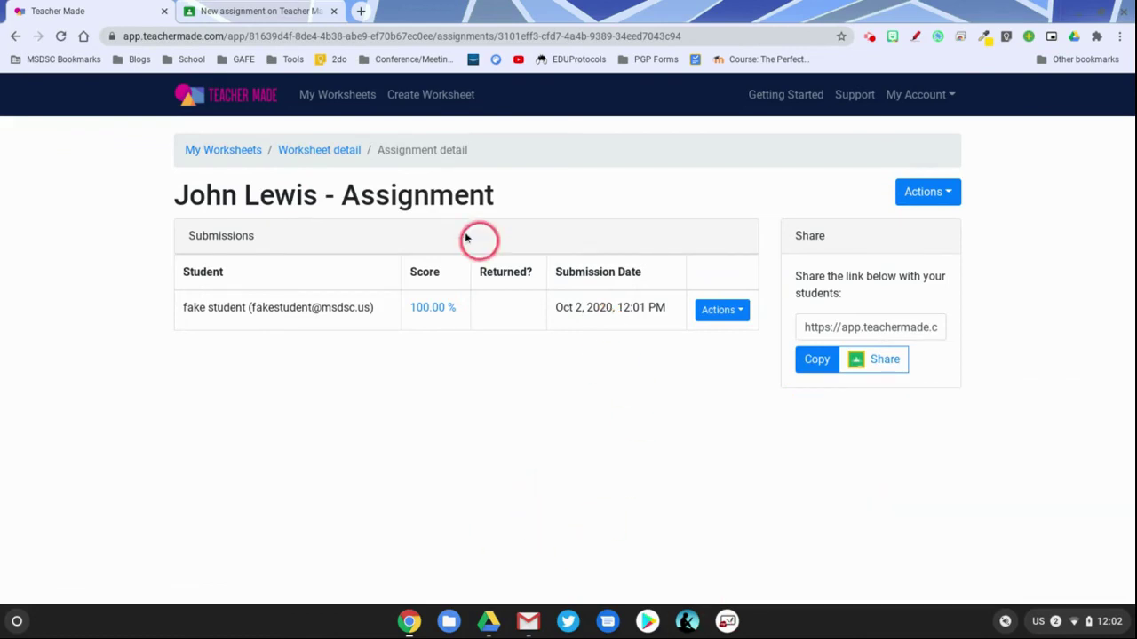
click(433, 308)
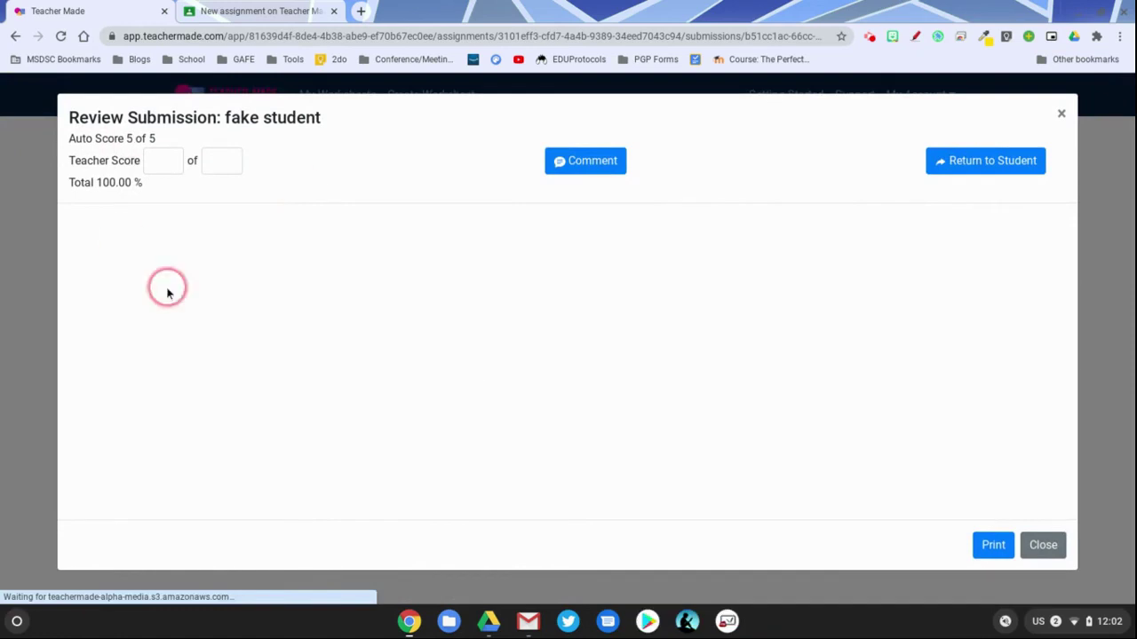
Step: Review the student's answers and set the teacher score to 10 of 10
scroll(613, 298, down, 5)
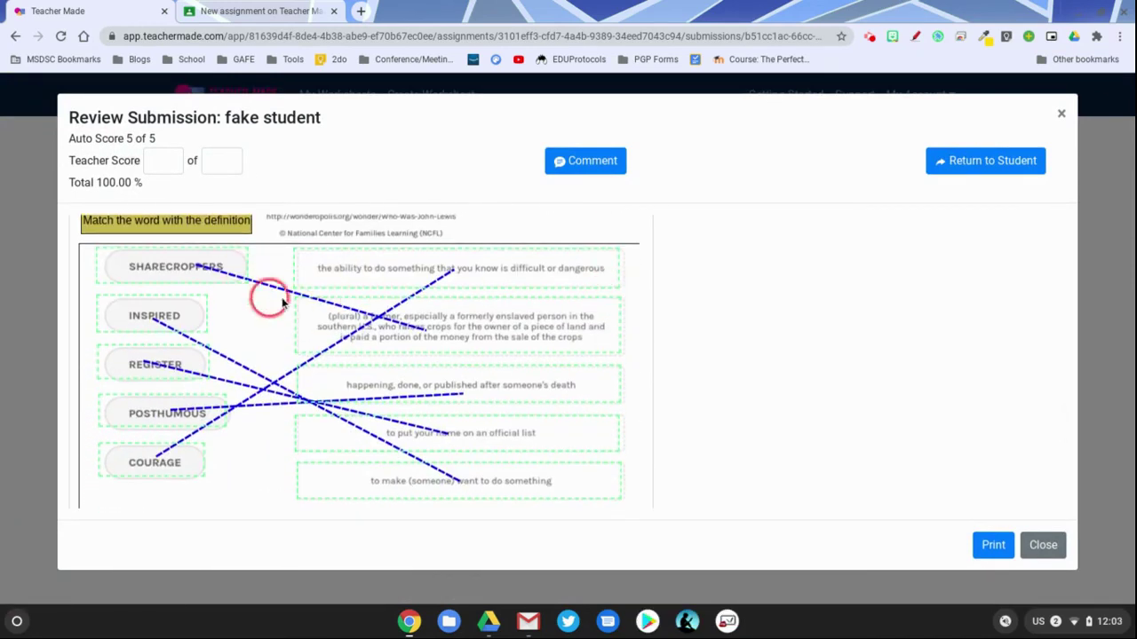
scroll(608, 346, down, 4)
scroll(608, 347, down, 3)
scroll(545, 338, up, 4)
scroll(525, 350, down, 2)
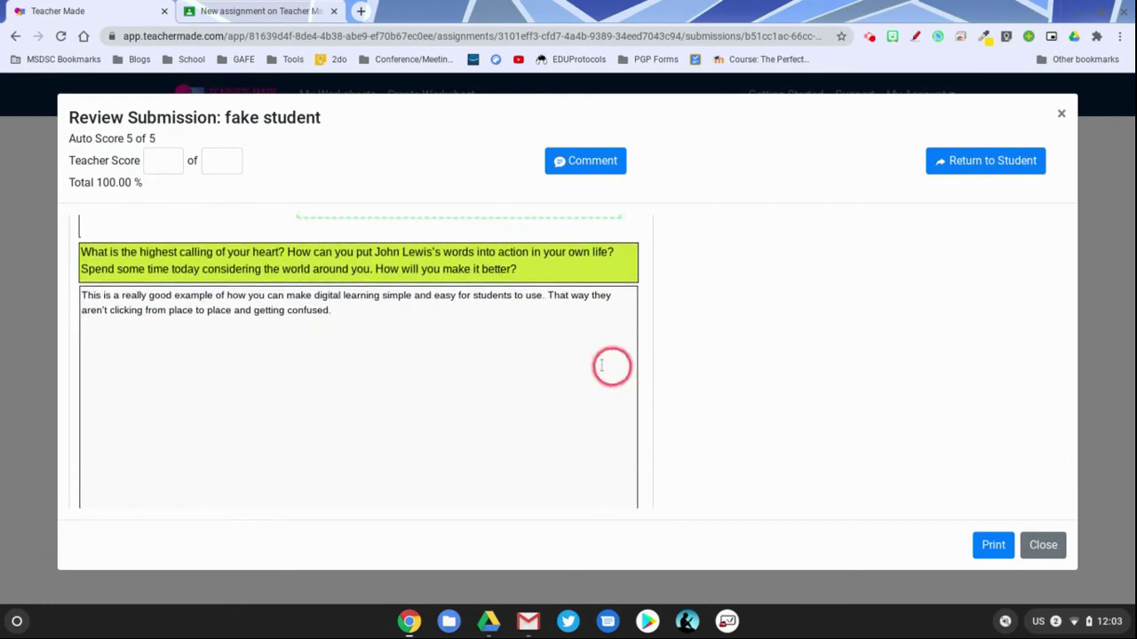
scroll(578, 360, up, 1)
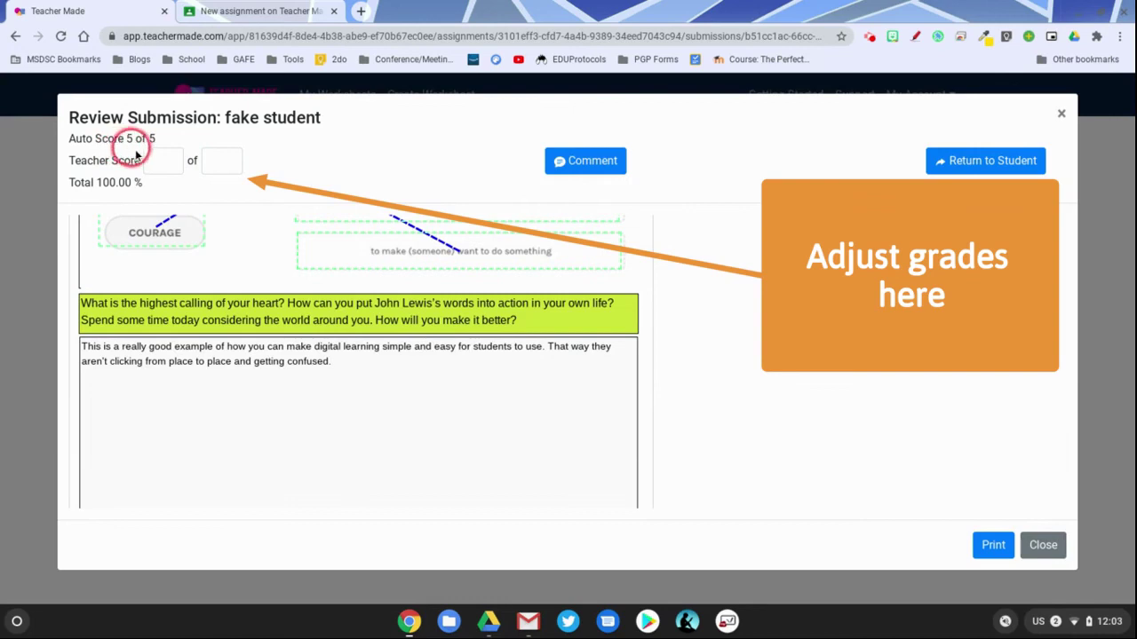
scroll(449, 299, up, 3)
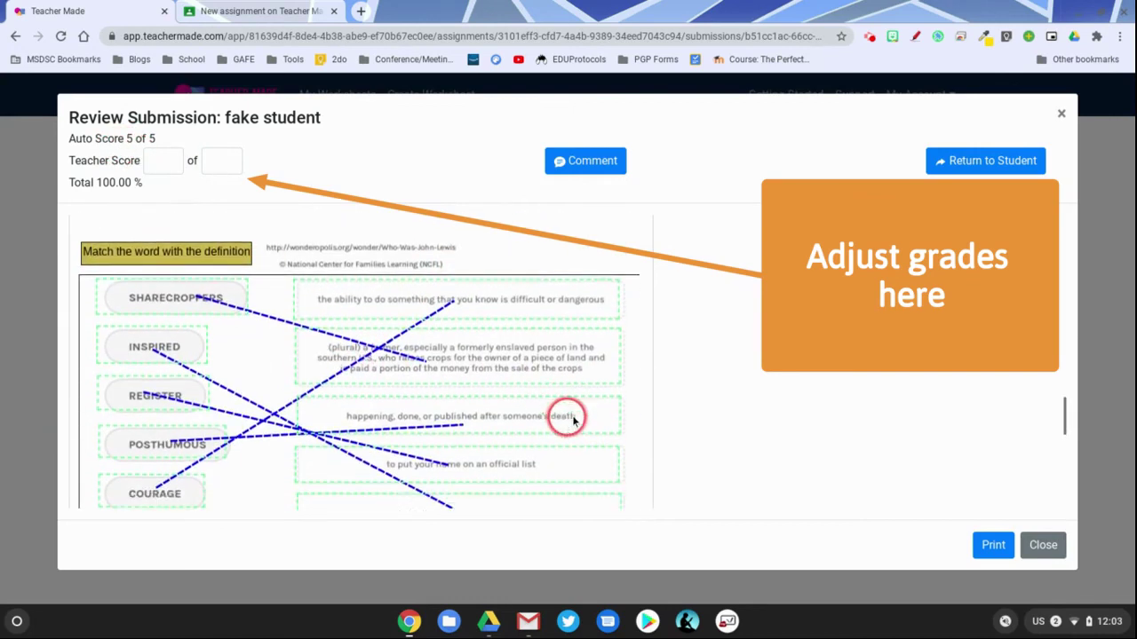
scroll(573, 419, down, 4)
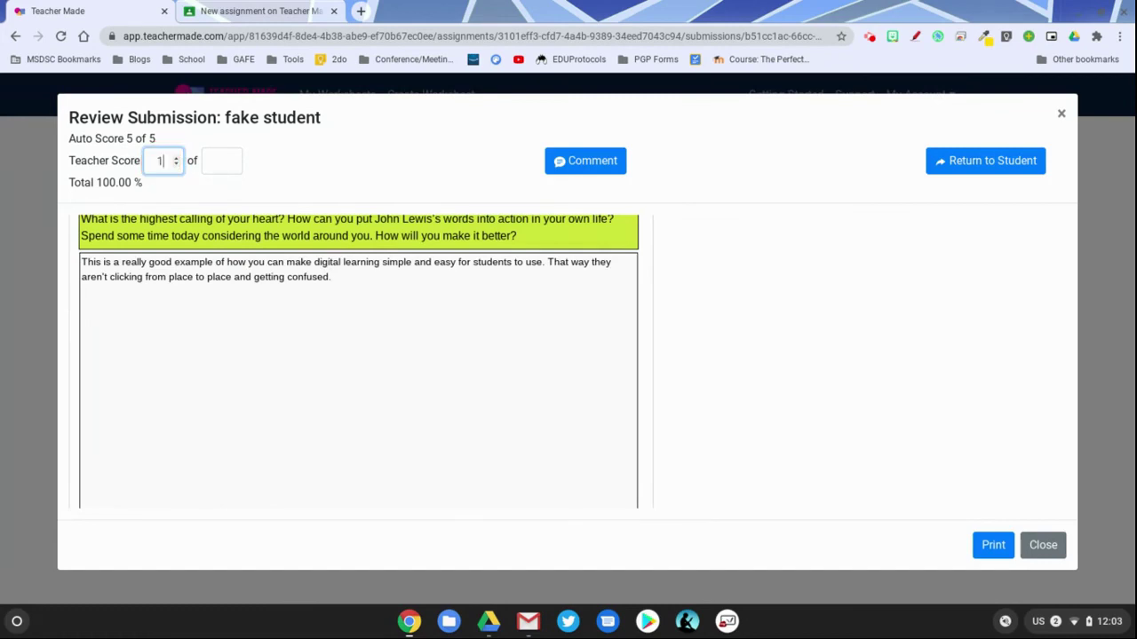
click(214, 153)
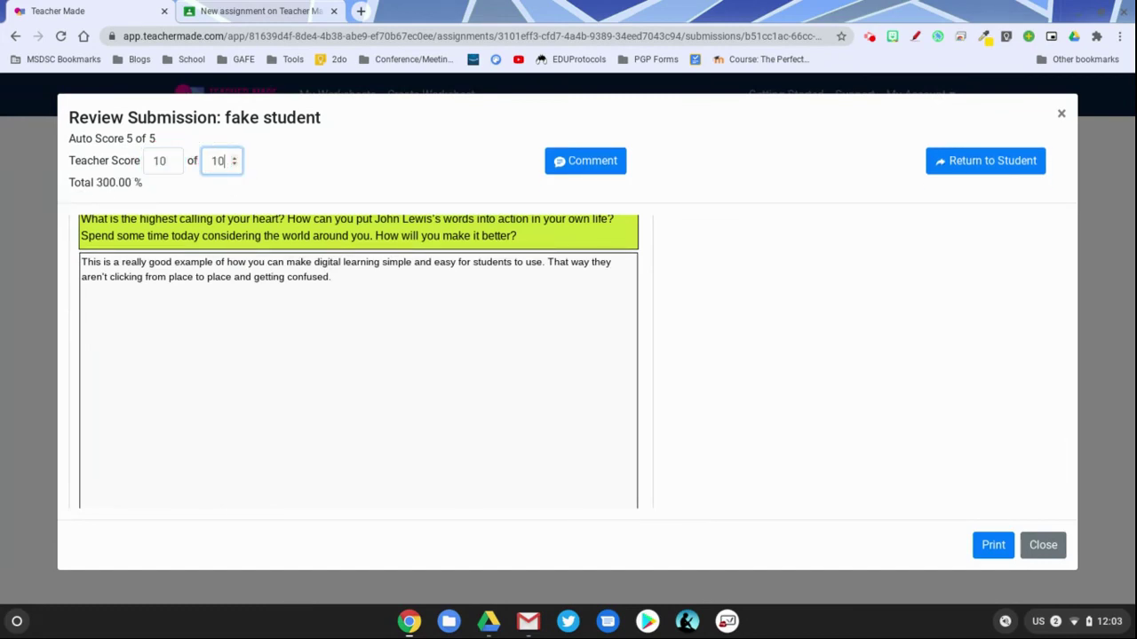
text(10)
click(299, 159)
Step: Add the comment 'This is a comment in Teachermade' and return the work to the student
click(585, 161)
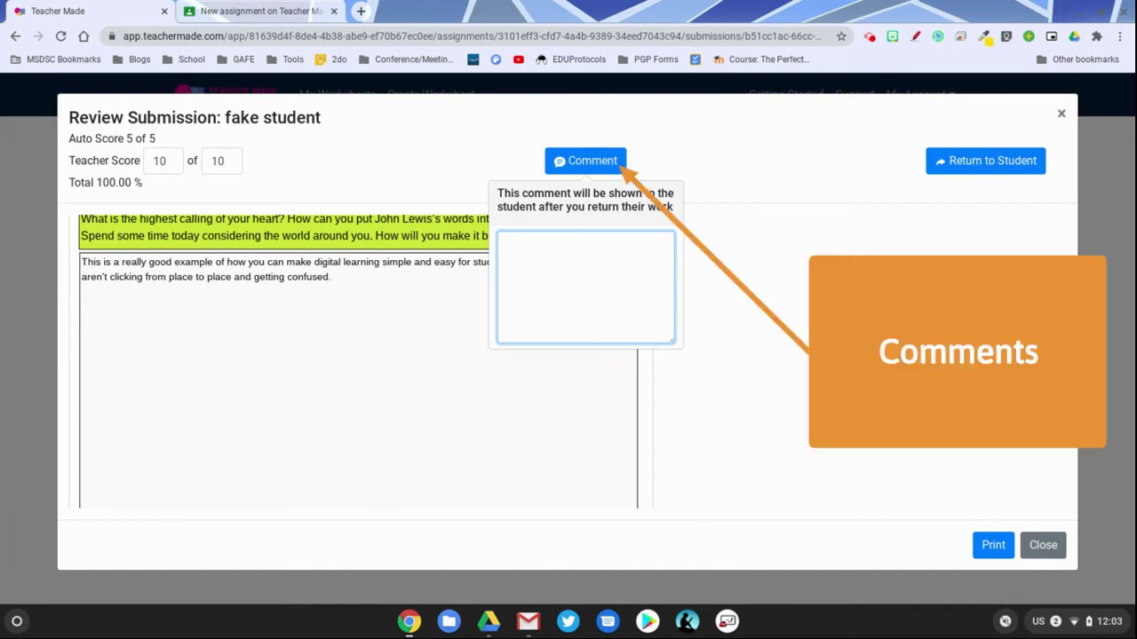
text(This is a comment in Teachermade)
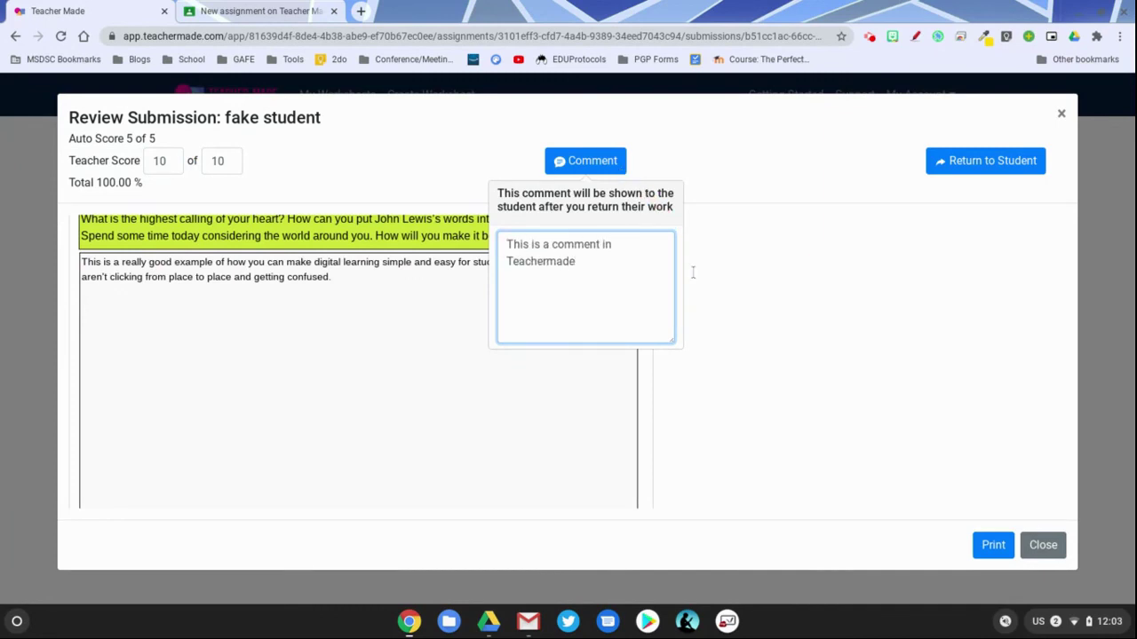
click(752, 119)
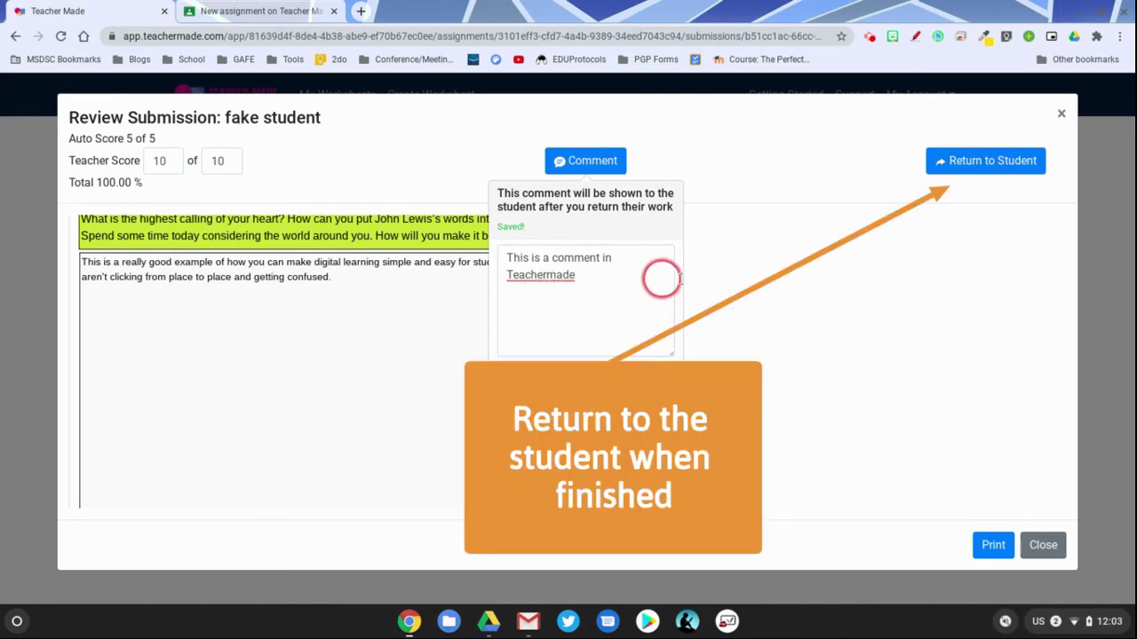
click(991, 165)
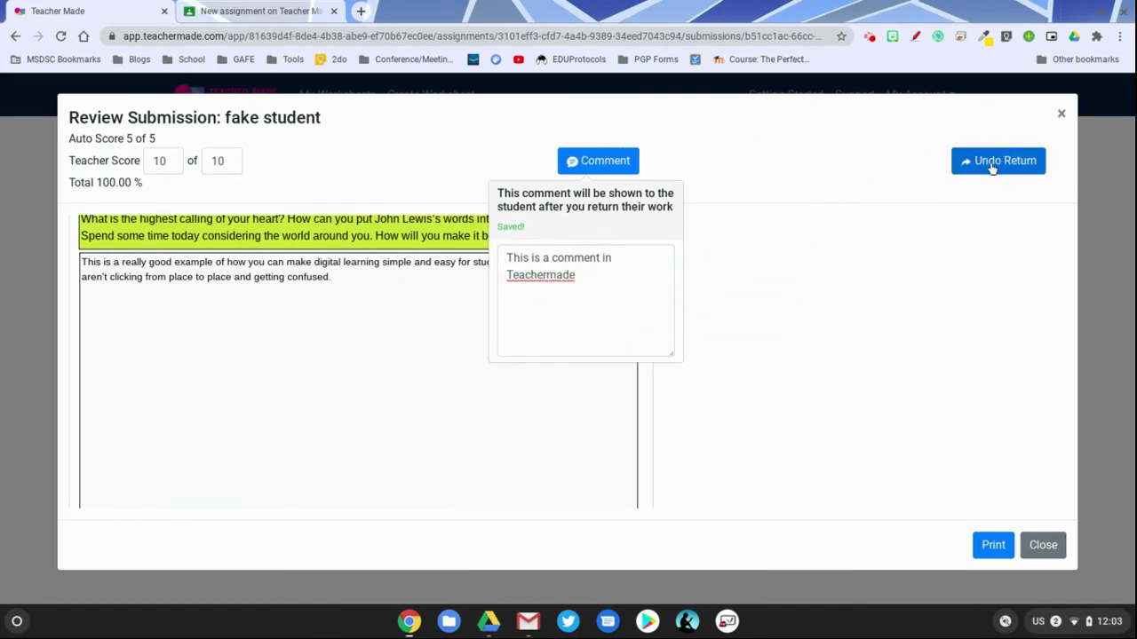
Step: Close the review and show the Actions menus for the submission and the whole assignment
click(1043, 547)
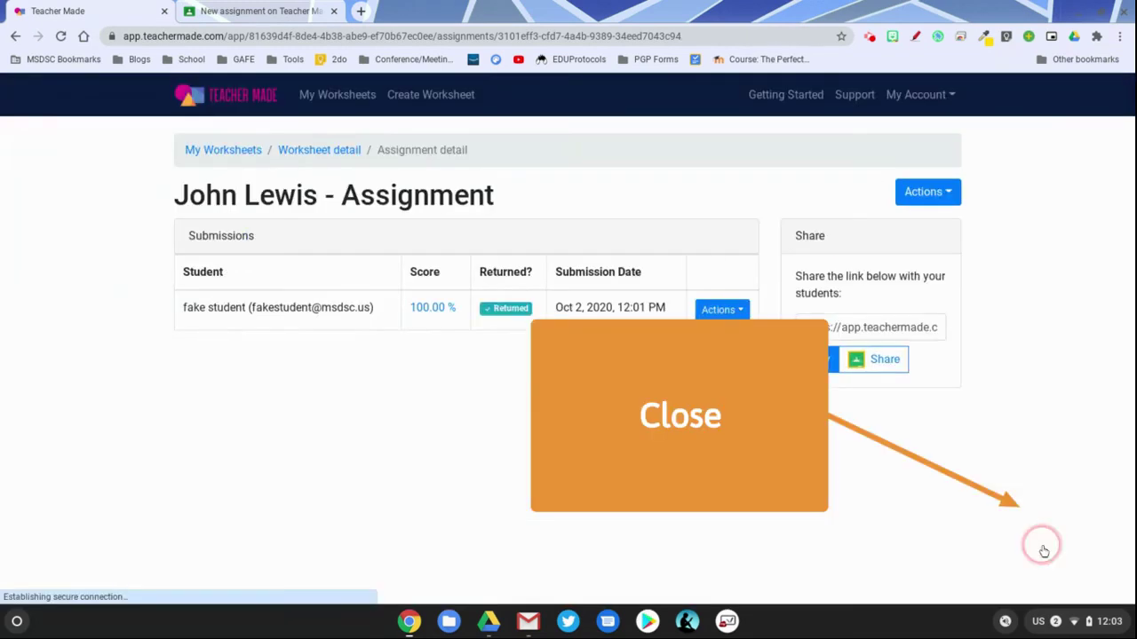
click(476, 377)
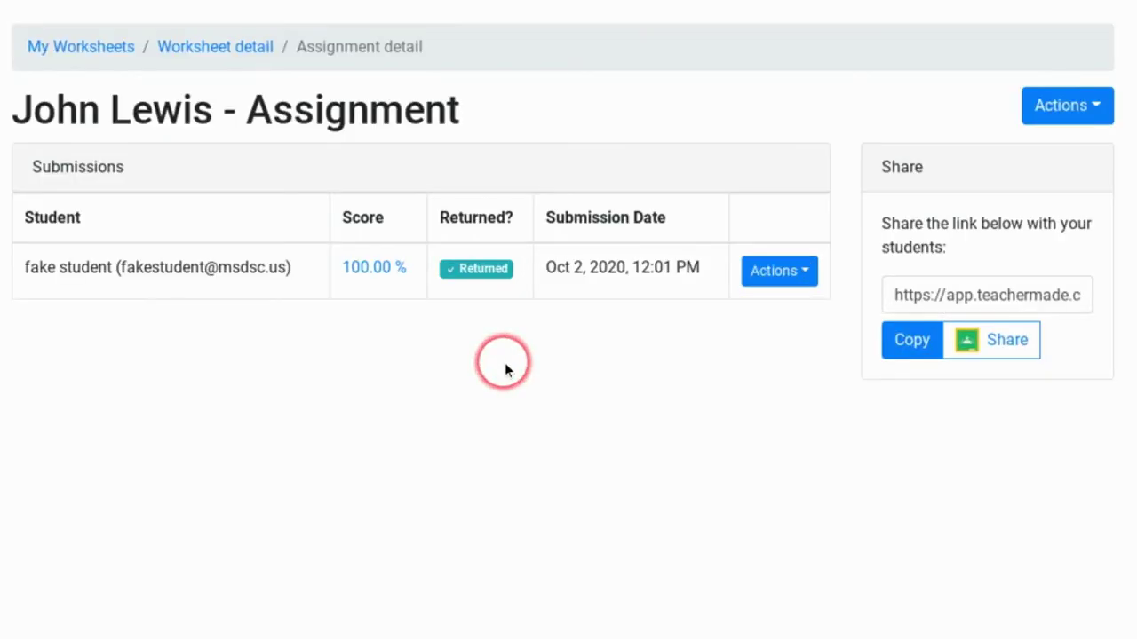
click(793, 274)
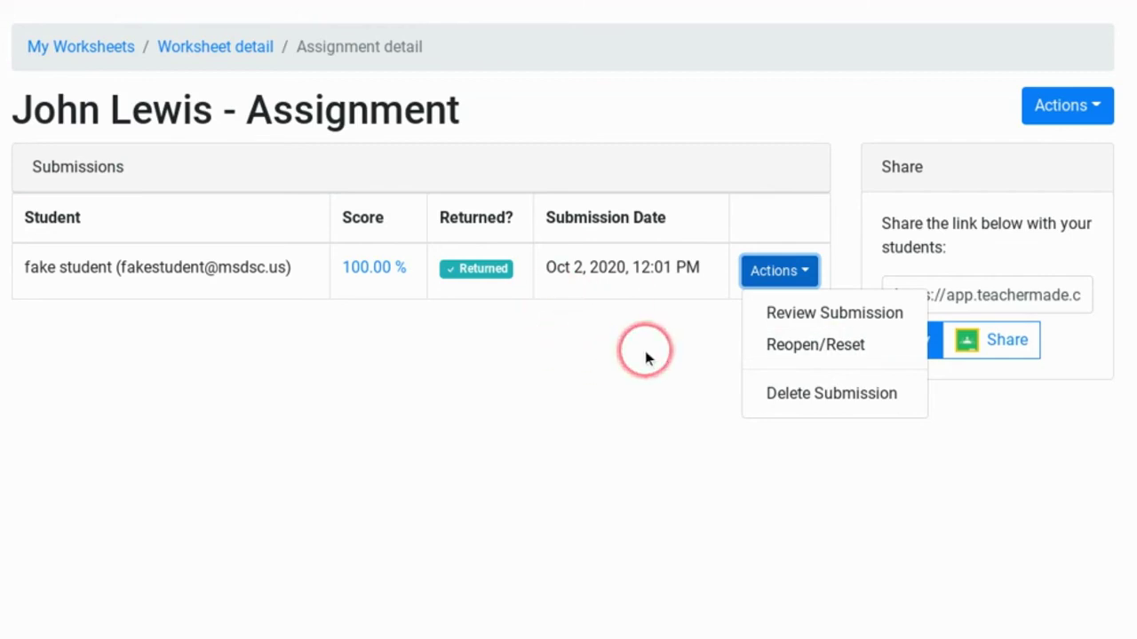
click(1067, 106)
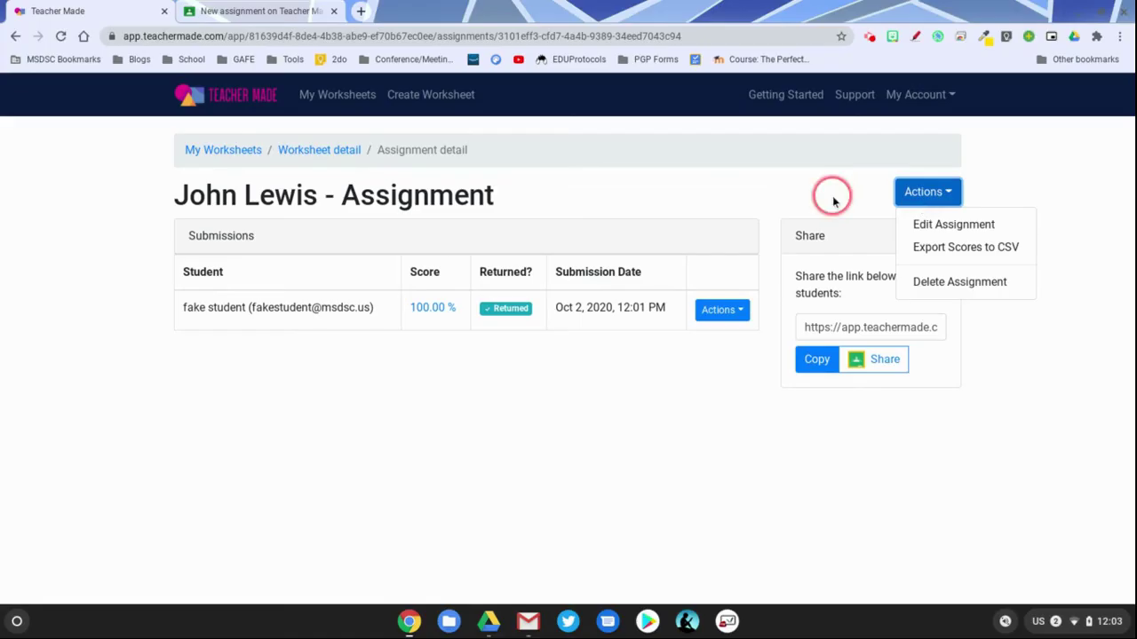
click(939, 200)
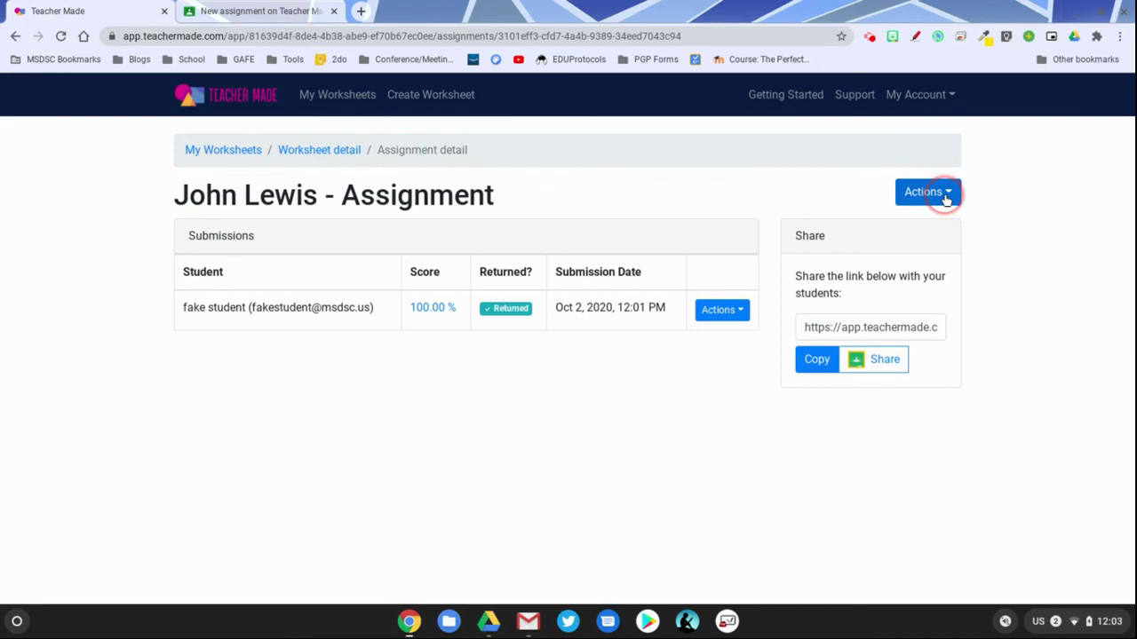
click(947, 201)
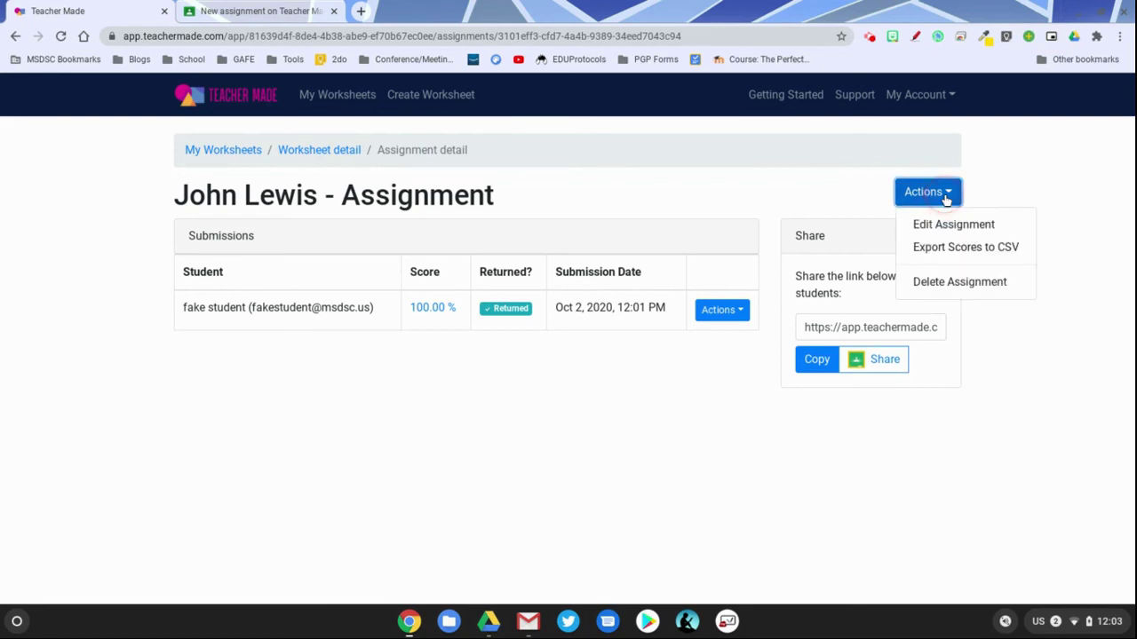
Step: Export scores to john-lewis-assignment-score.csv, view the downloaded file, and return to TeacherMade
click(984, 252)
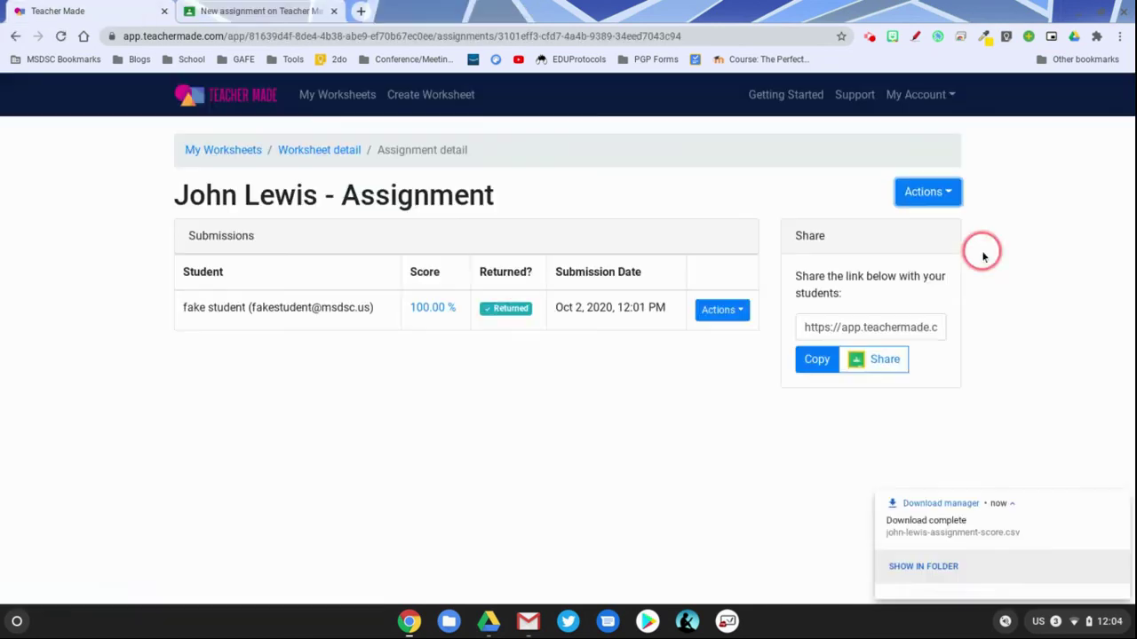
click(938, 564)
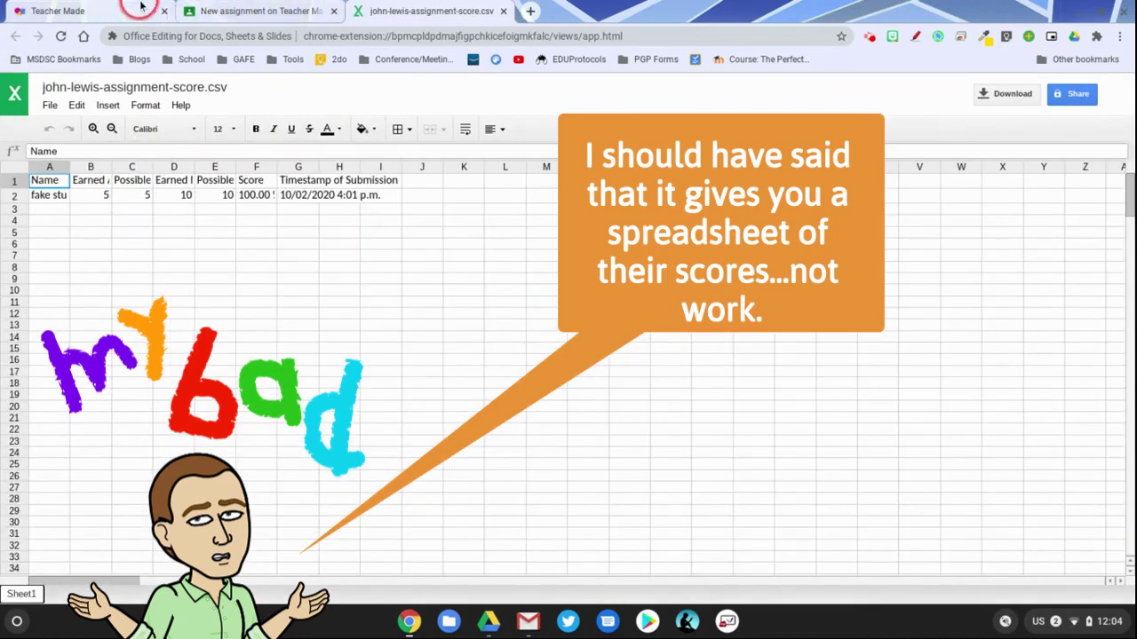
click(59, 11)
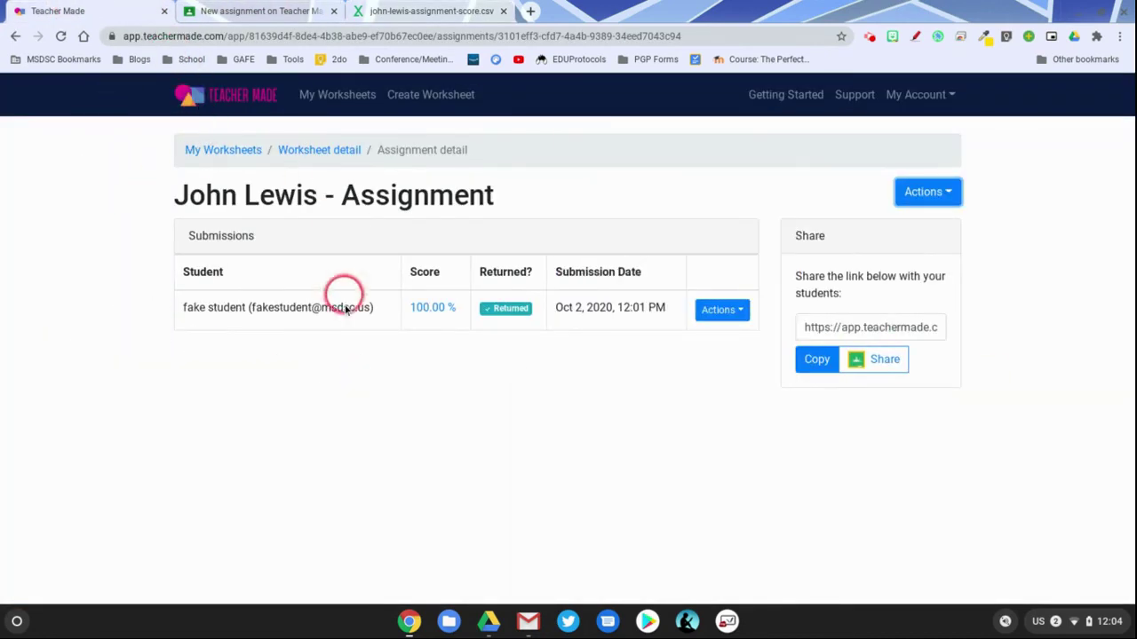